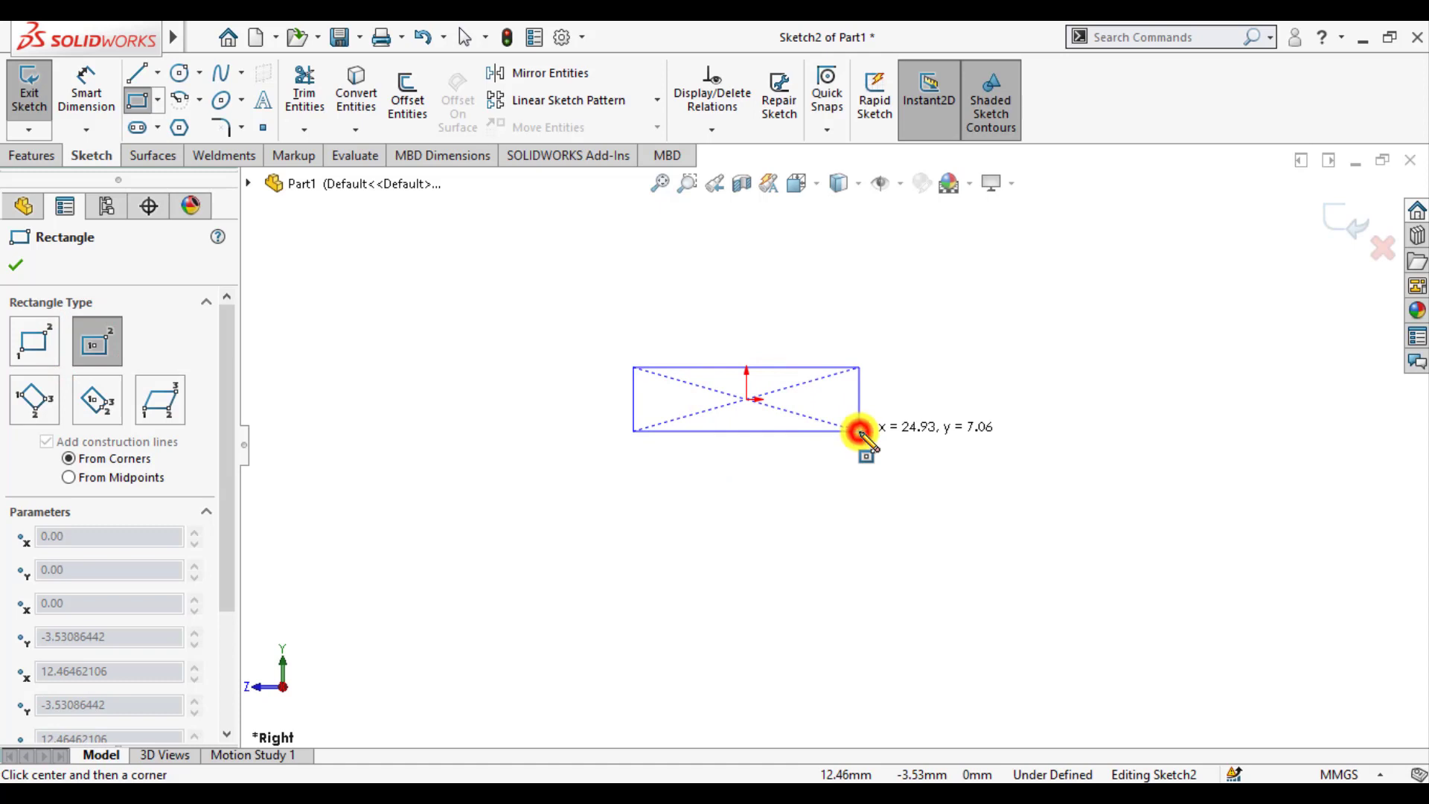
Step: Dimension the rectangle's horizontal side to 60 mm
click(86, 88)
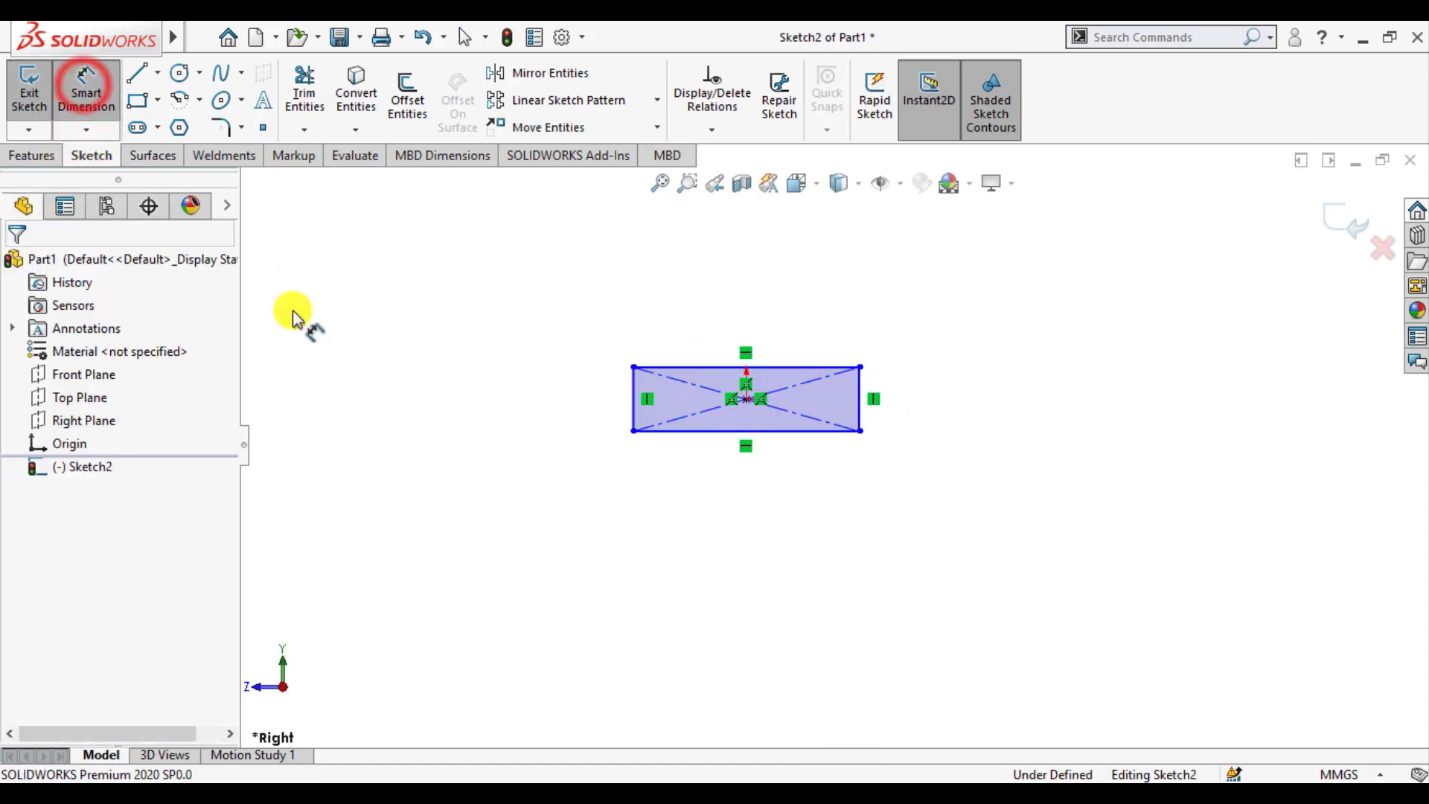
click(718, 431)
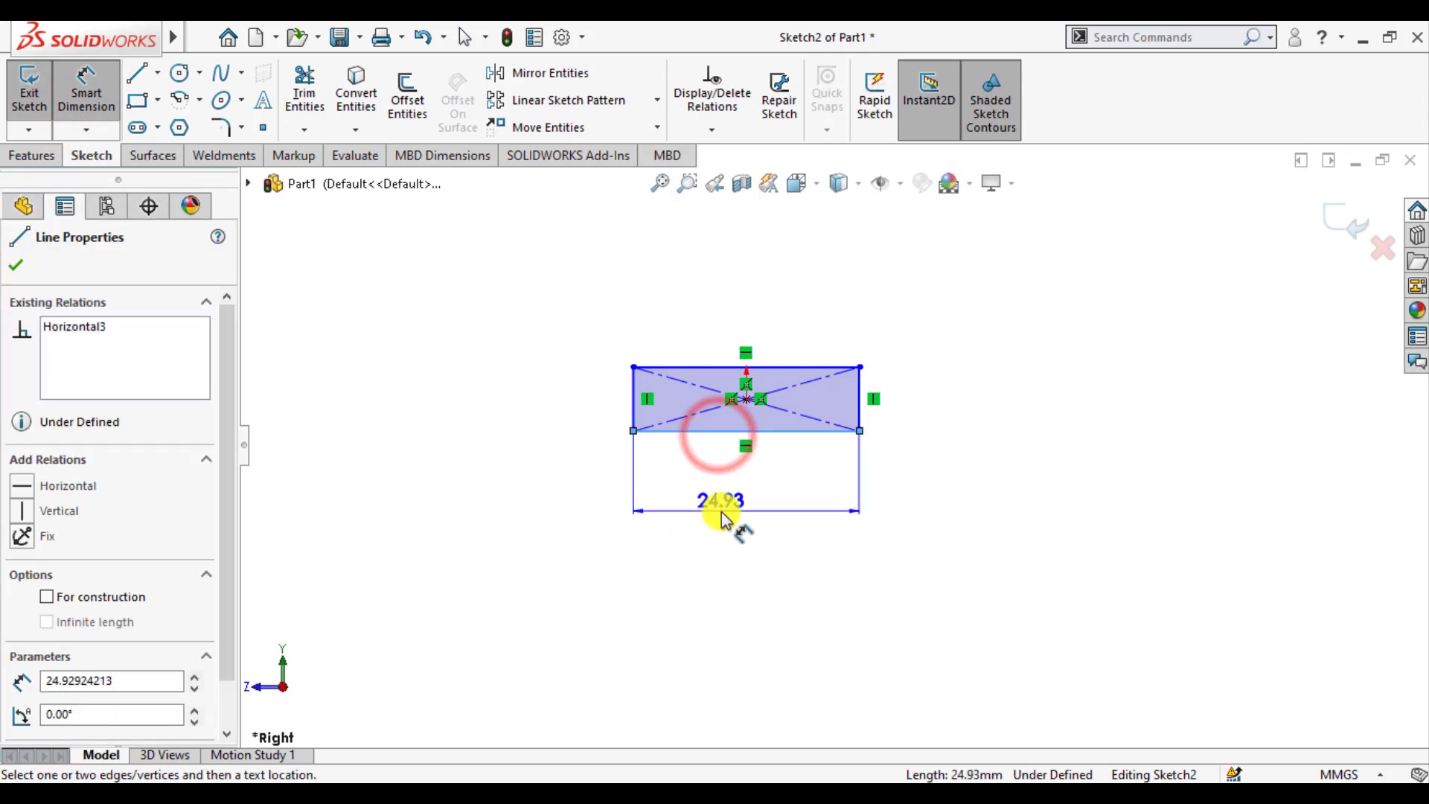
click(721, 512)
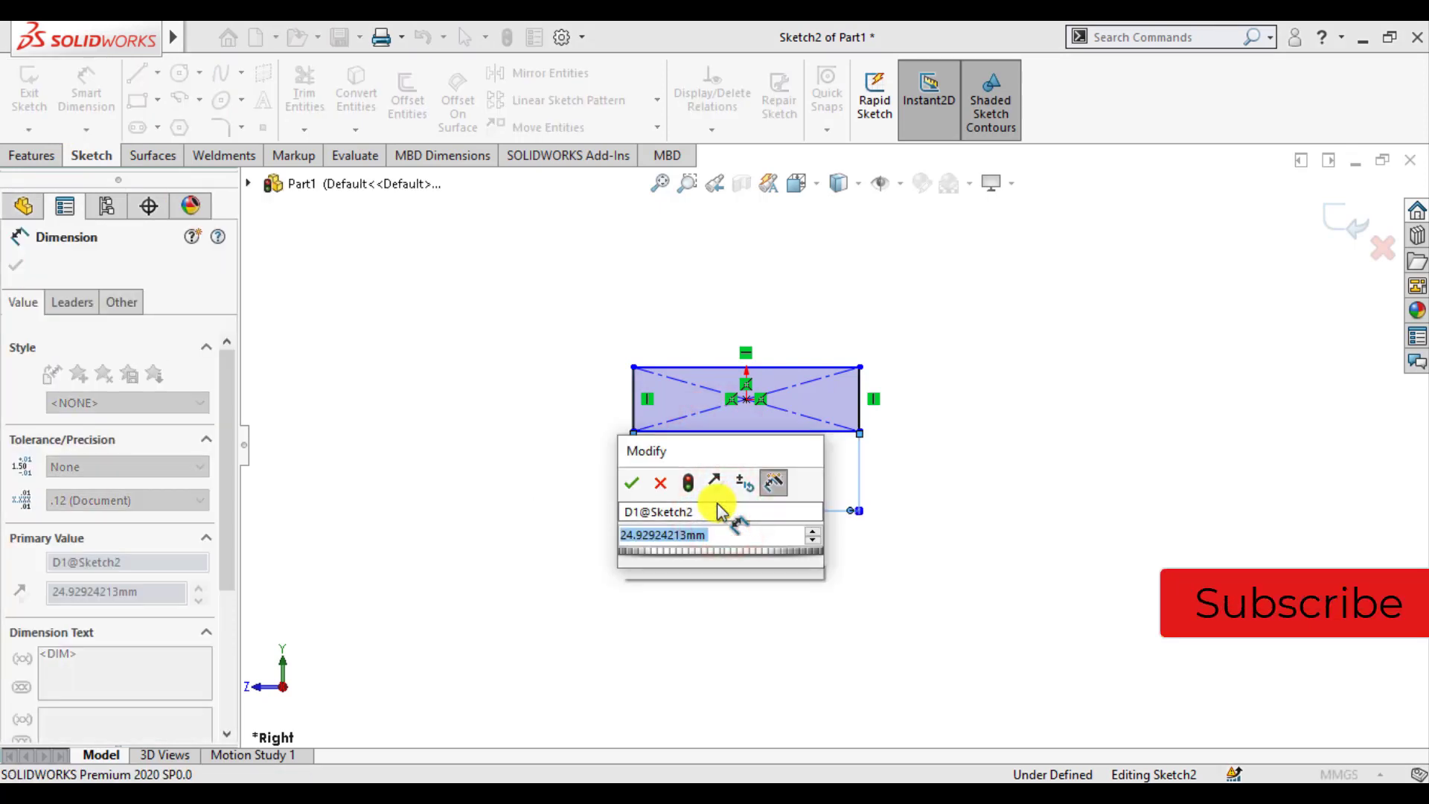
text(60)
key(Return)
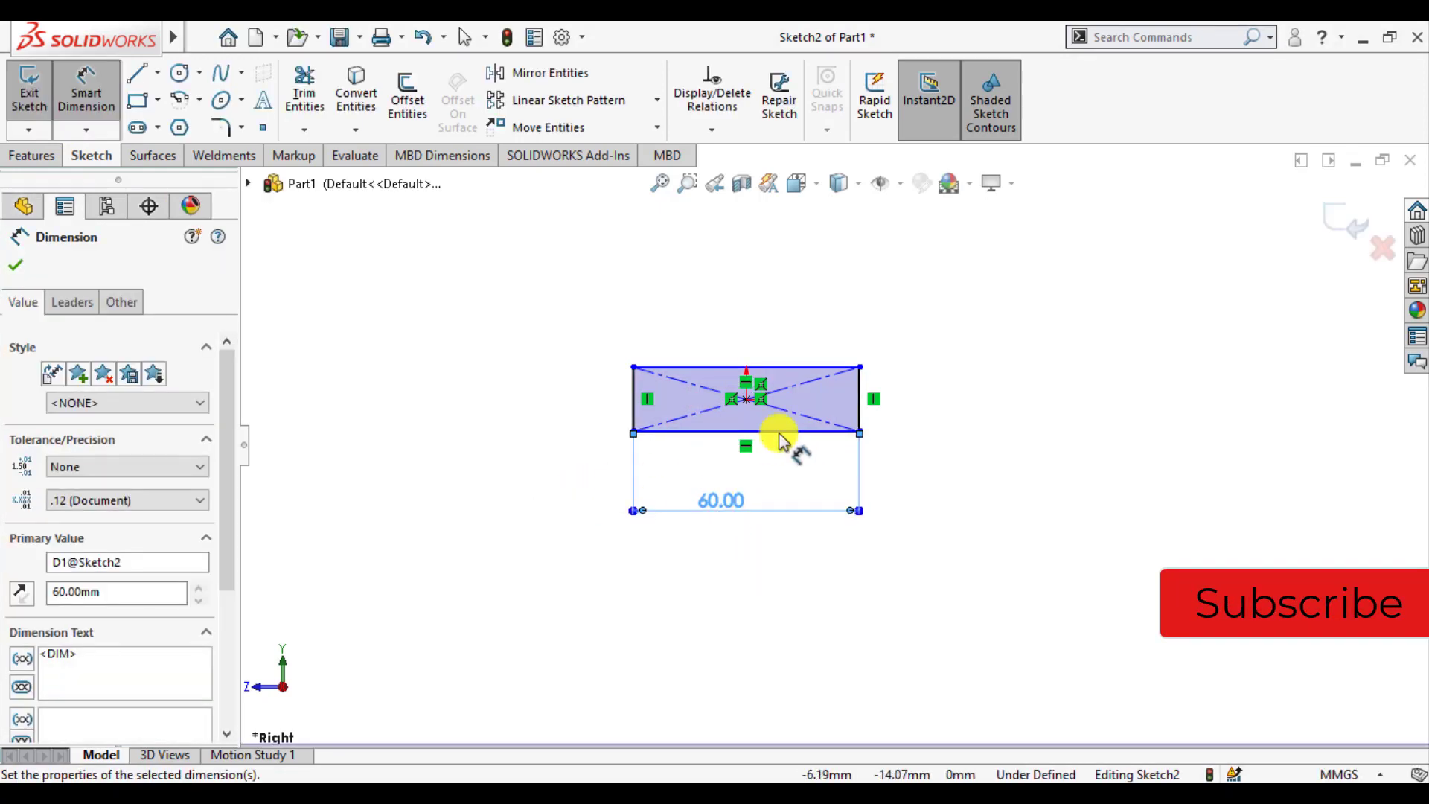
Step: Dimension the rectangle's vertical side to 30 mm and exit the sketch
click(860, 403)
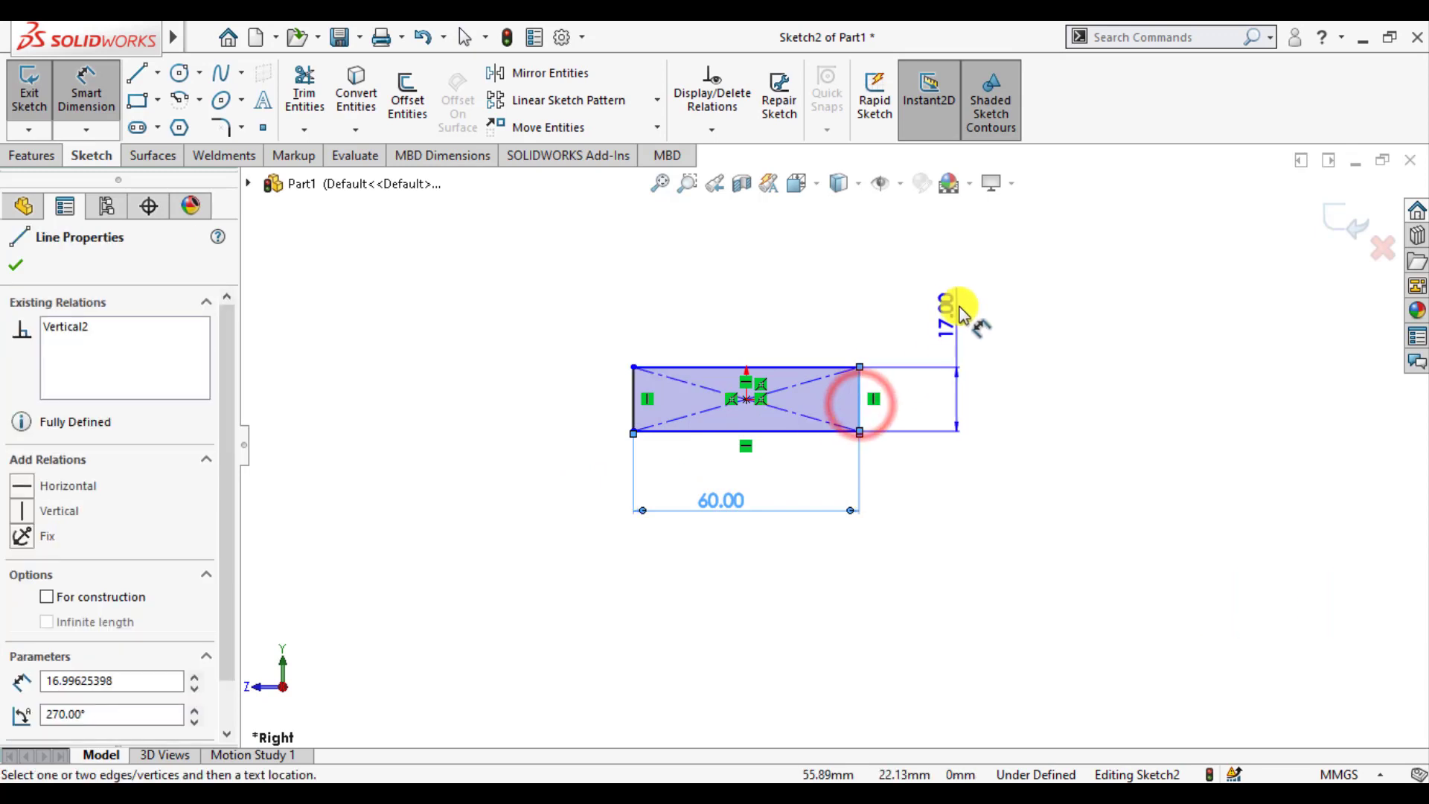
click(962, 306)
text(3)
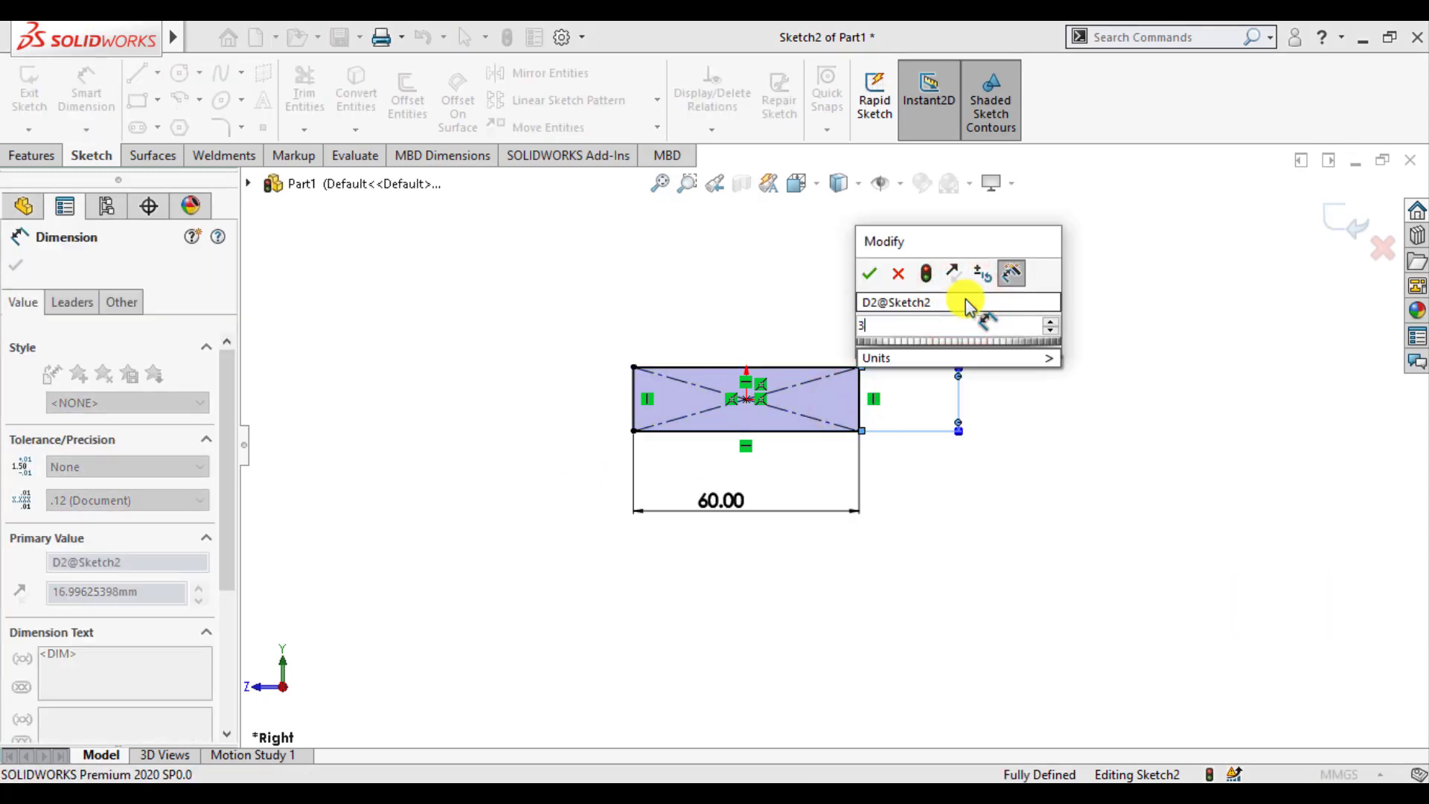
text(0)
key(Return)
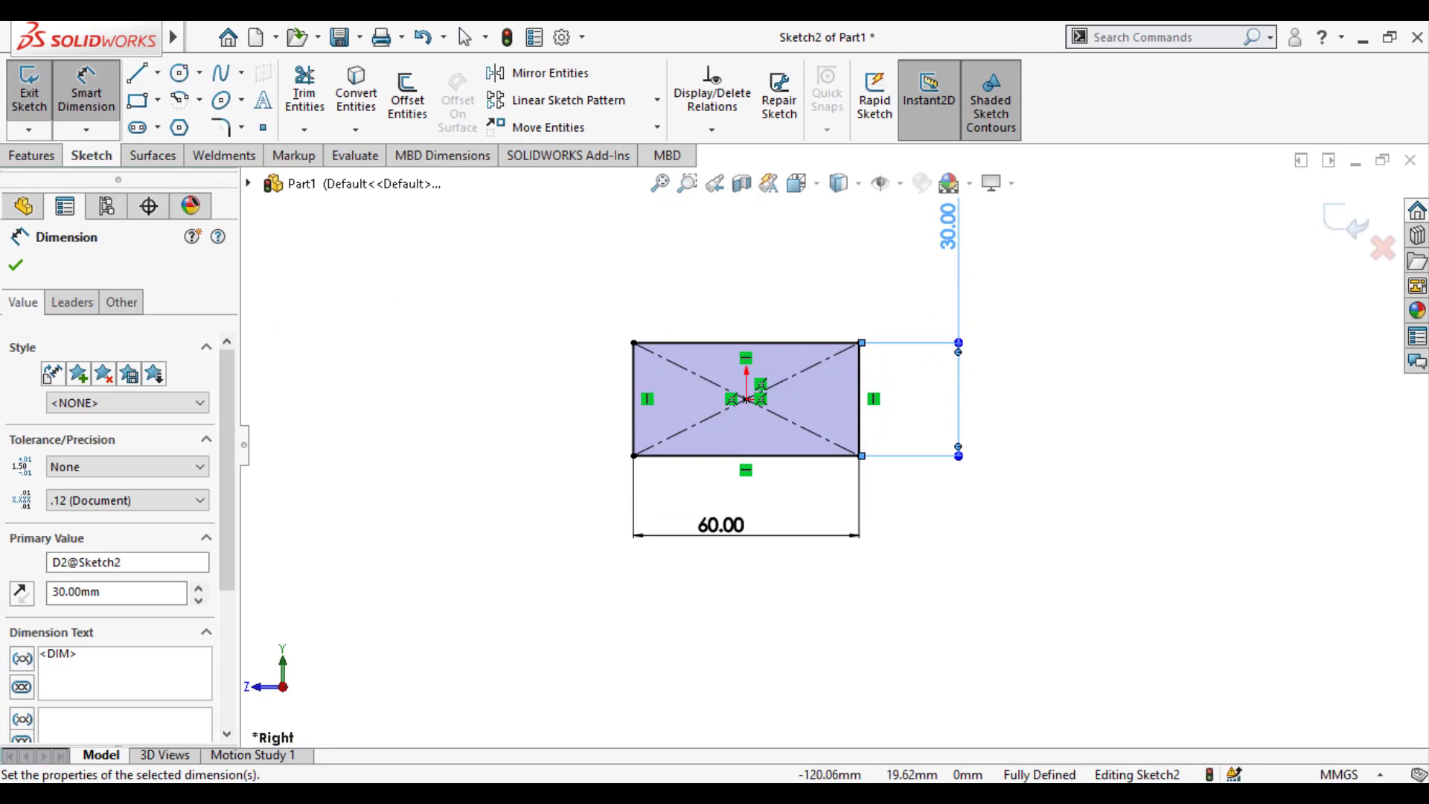
click(15, 267)
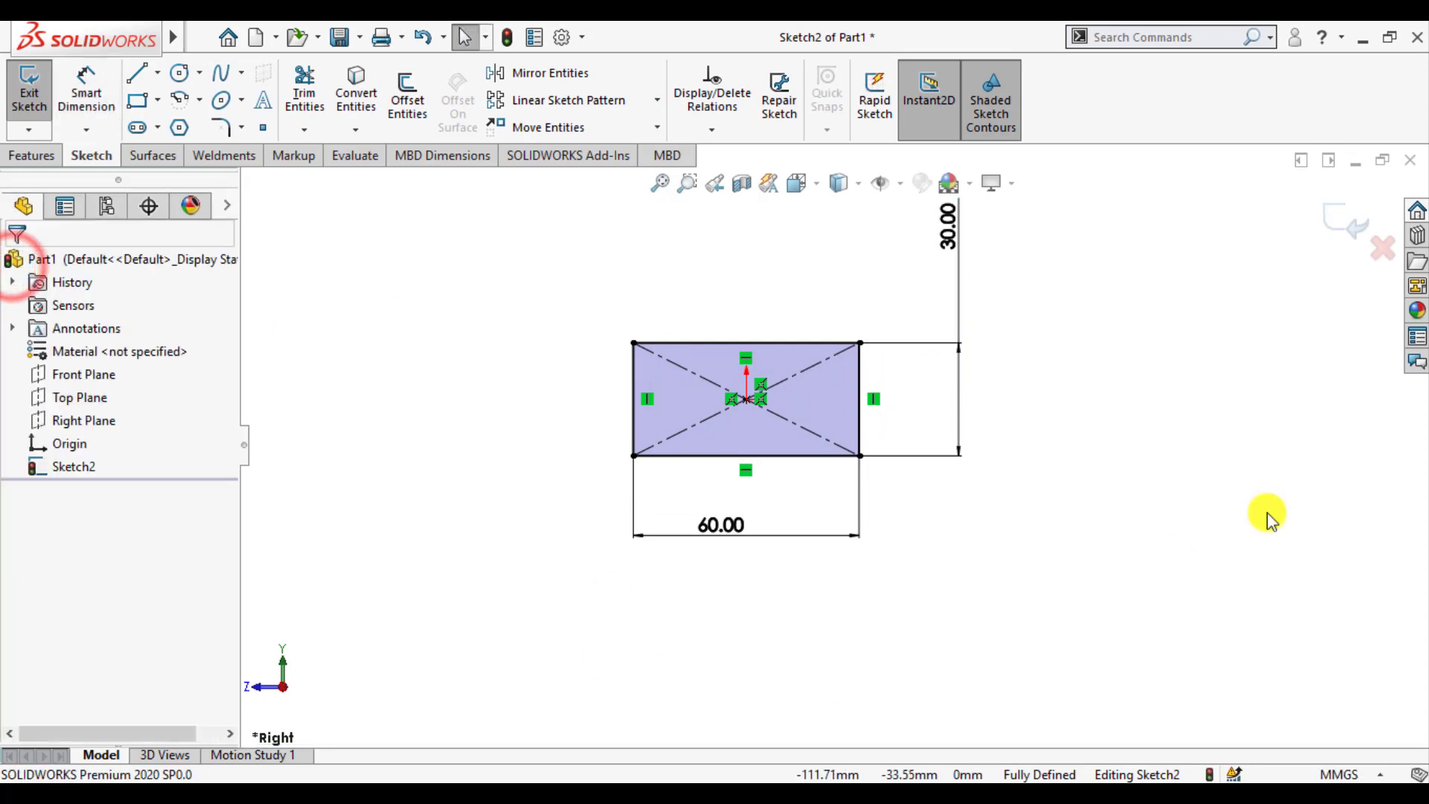
click(1351, 220)
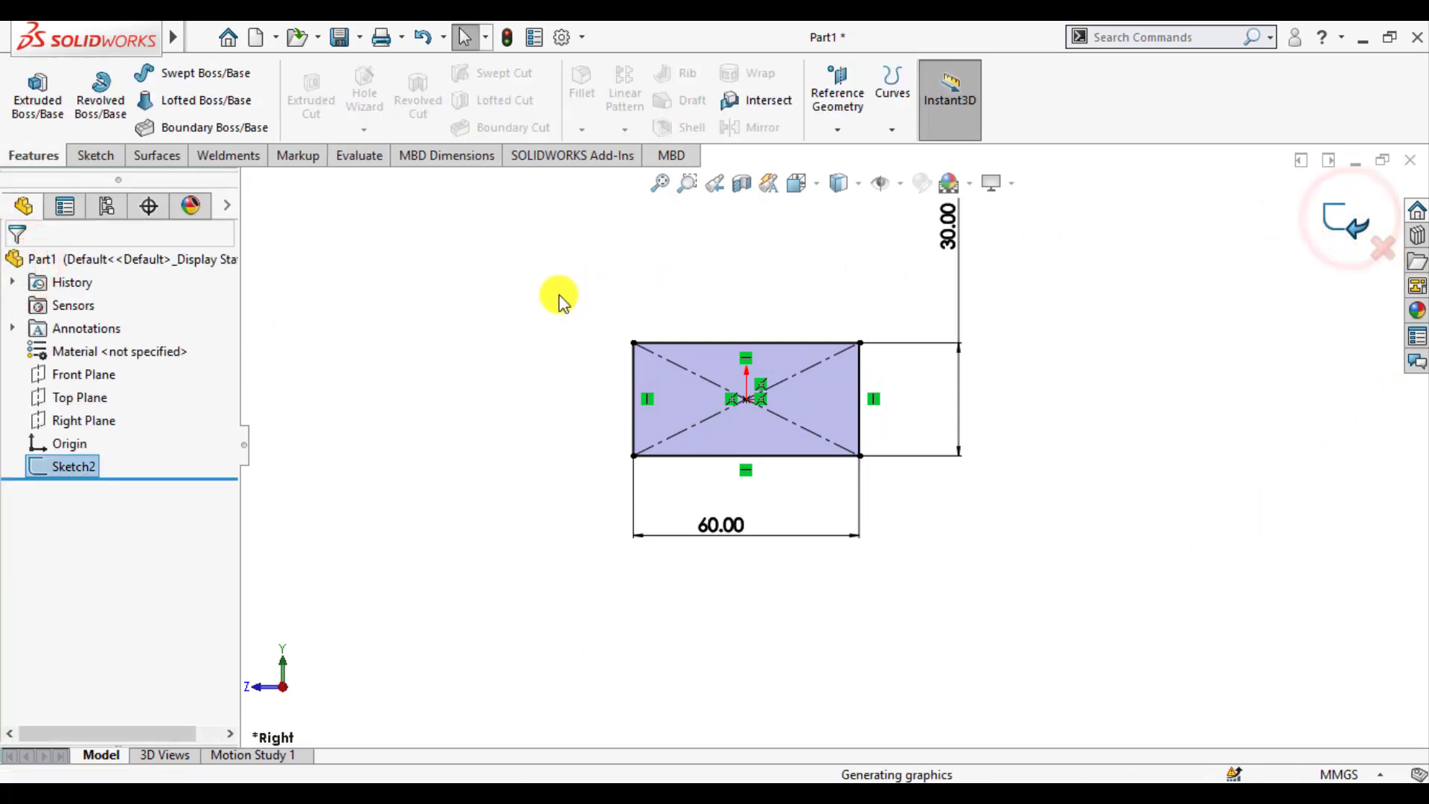
Step: Extrude the rectangle sketch as a blind boss with a depth of 200 mm
mouse_move(519, 346)
middle_down()
mouse_move(574, 414)
mouse_move(596, 507)
middle_up()
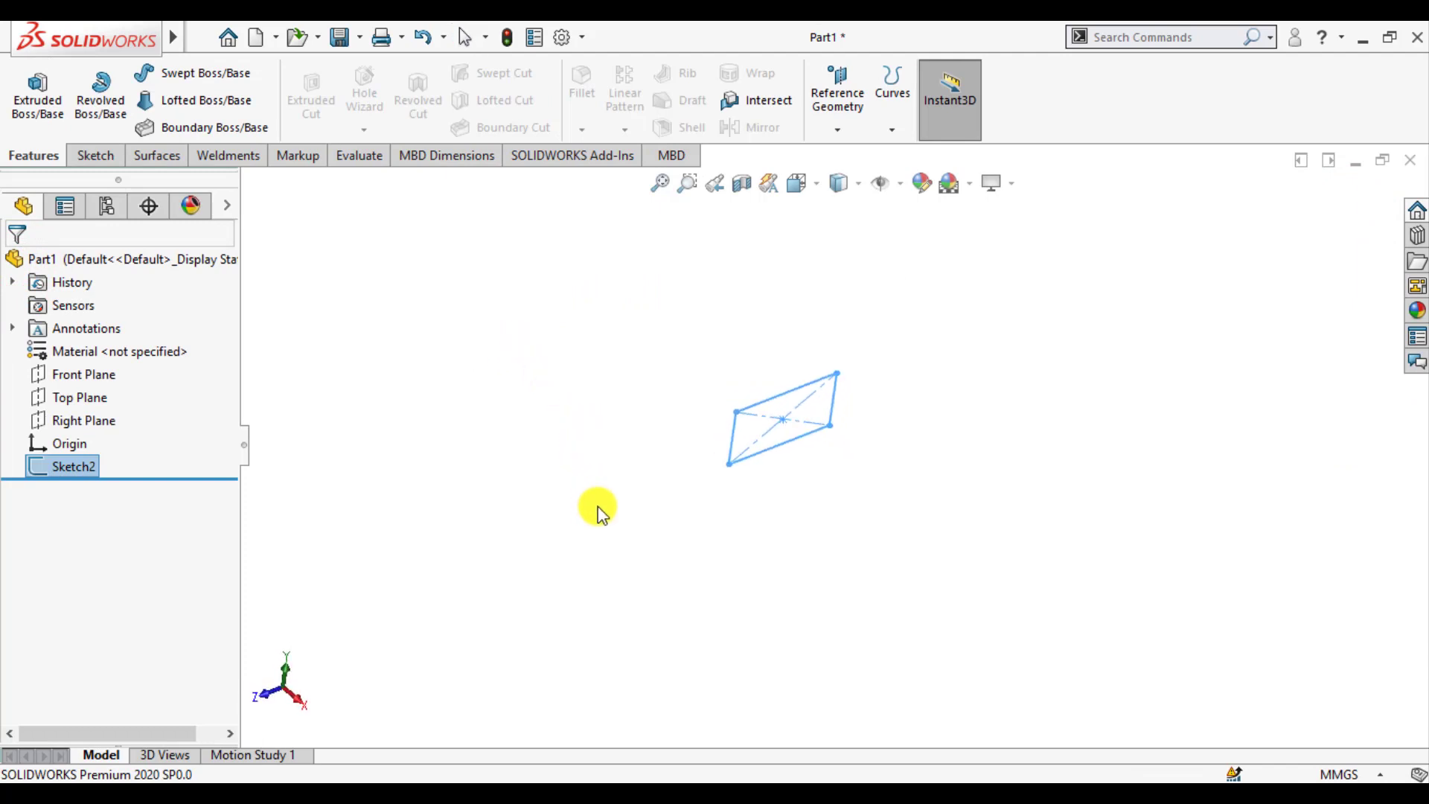
click(37, 93)
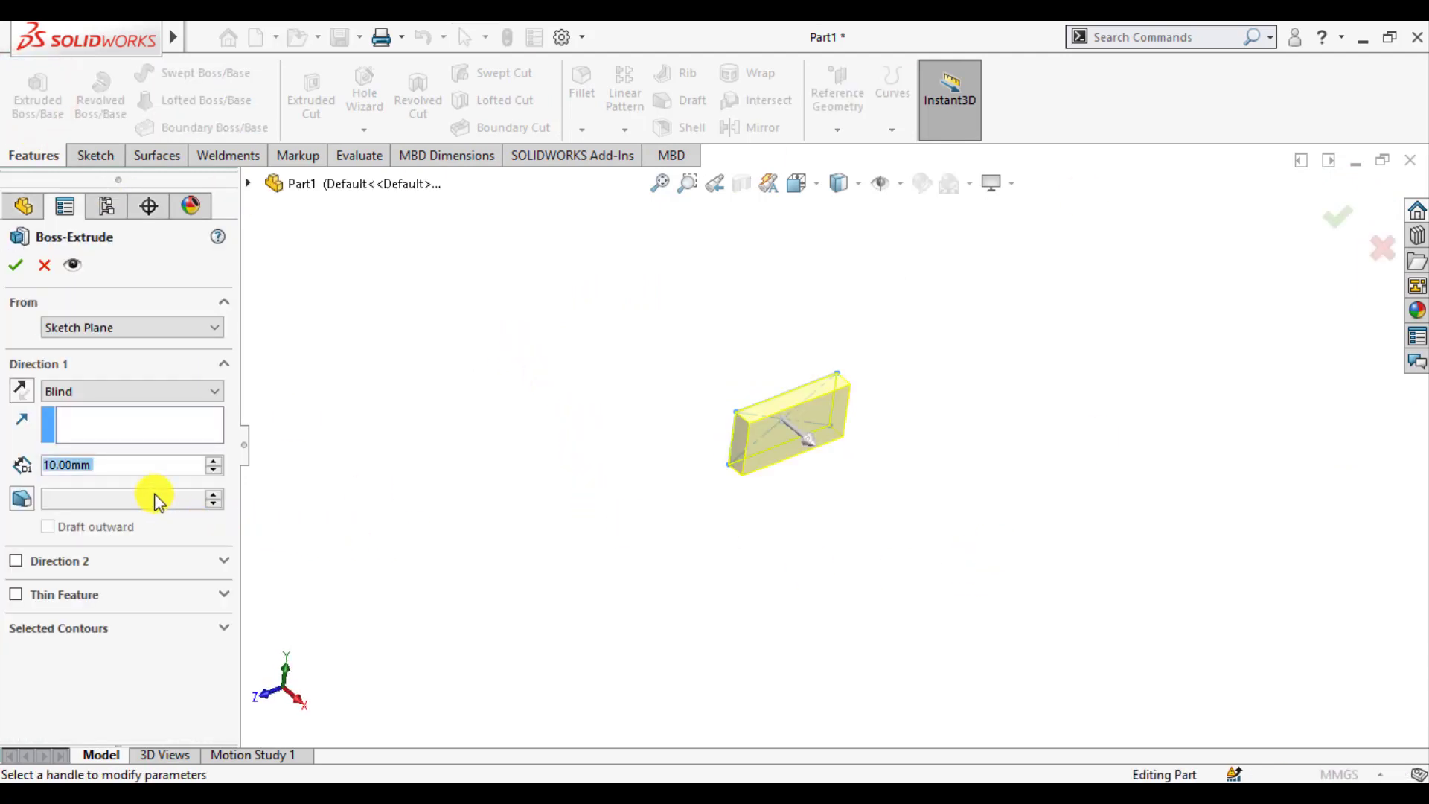
text(150)
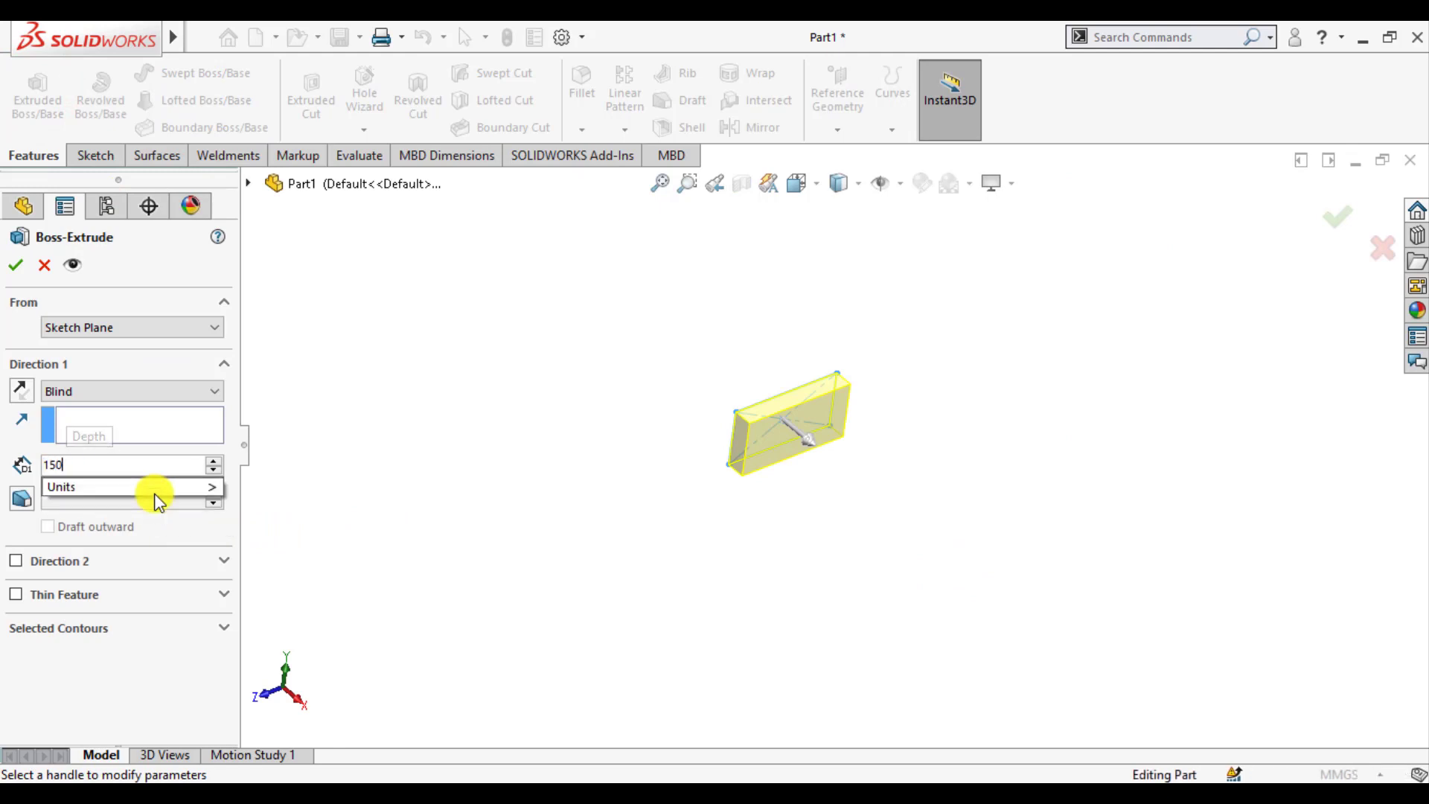
key(Return)
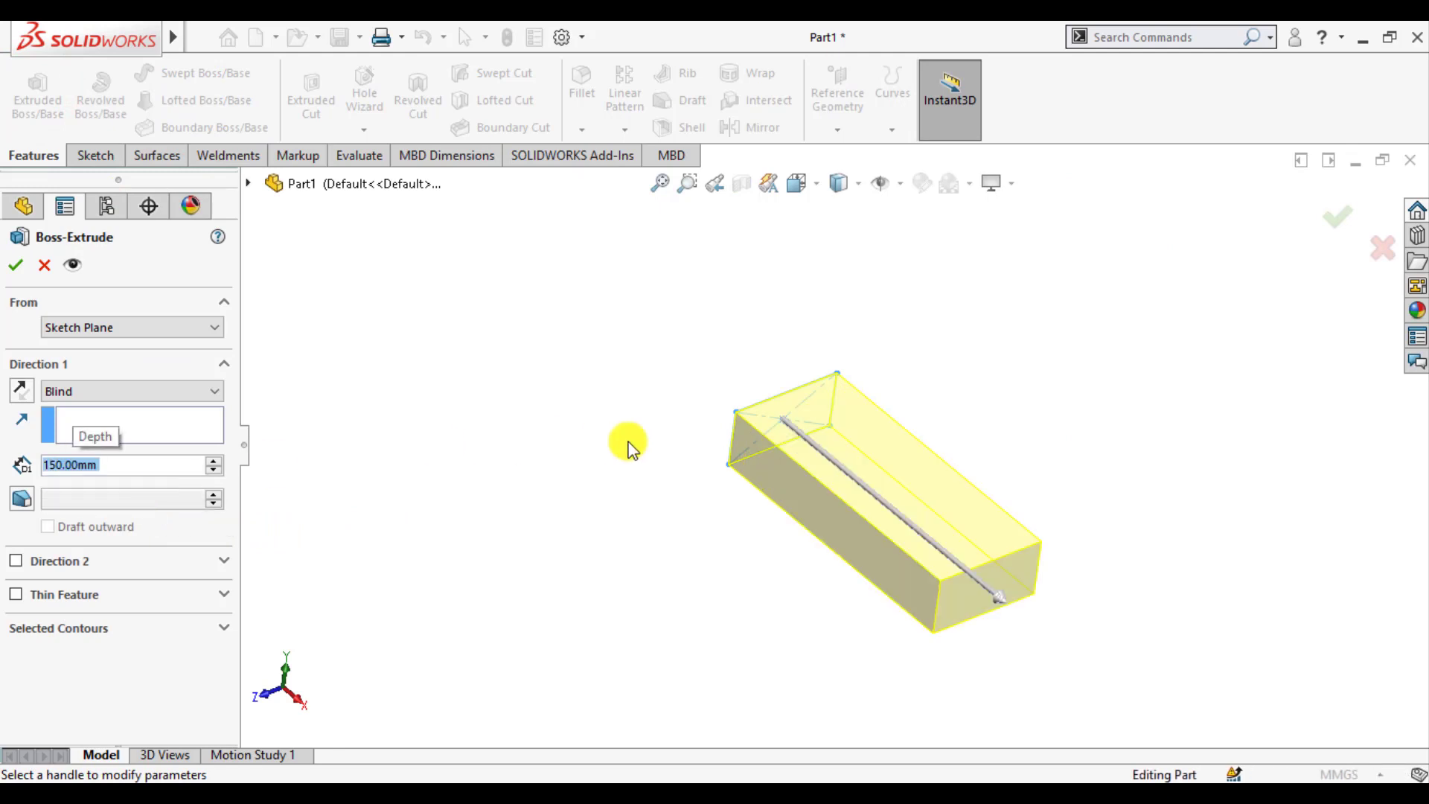
scroll(986, 573, down, 2)
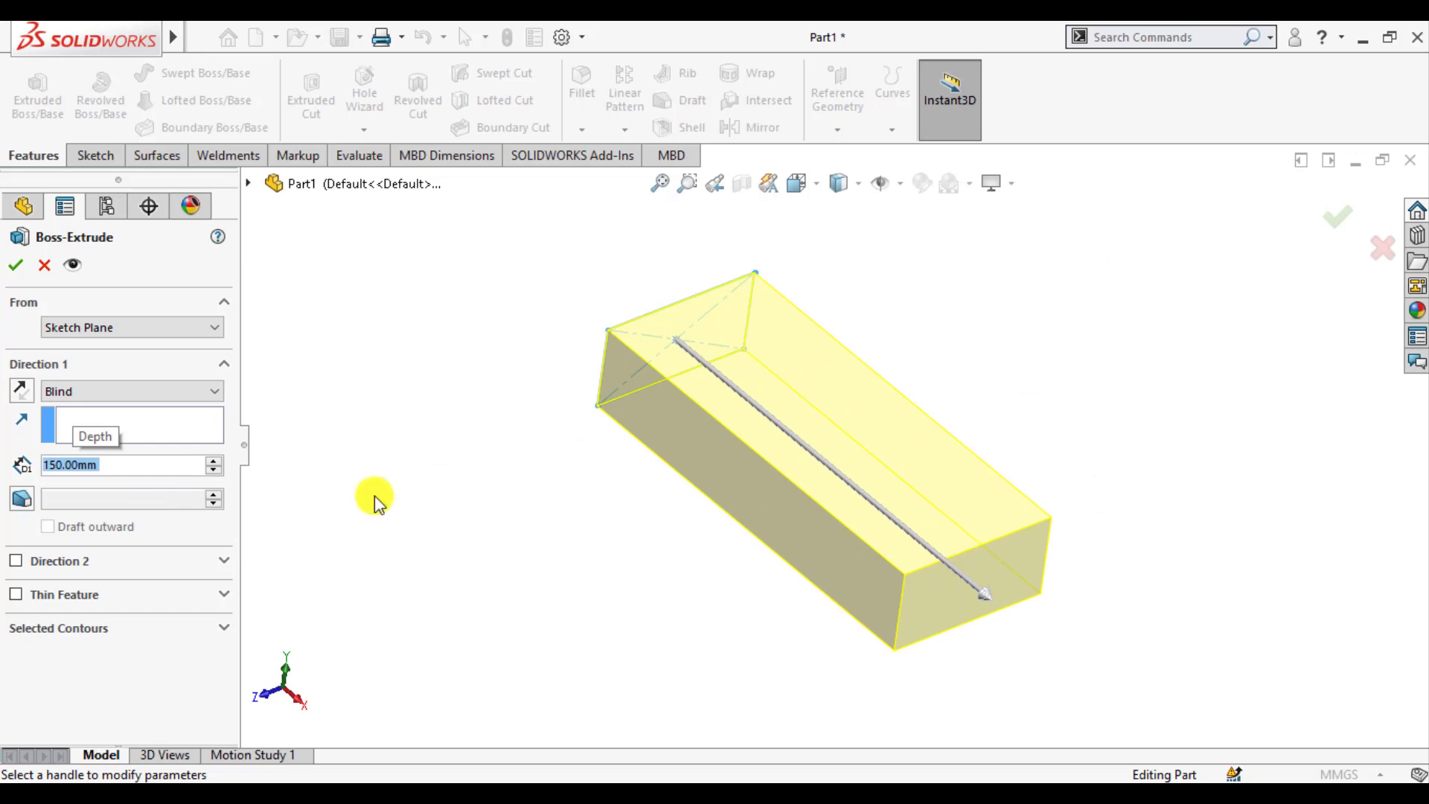
text(200)
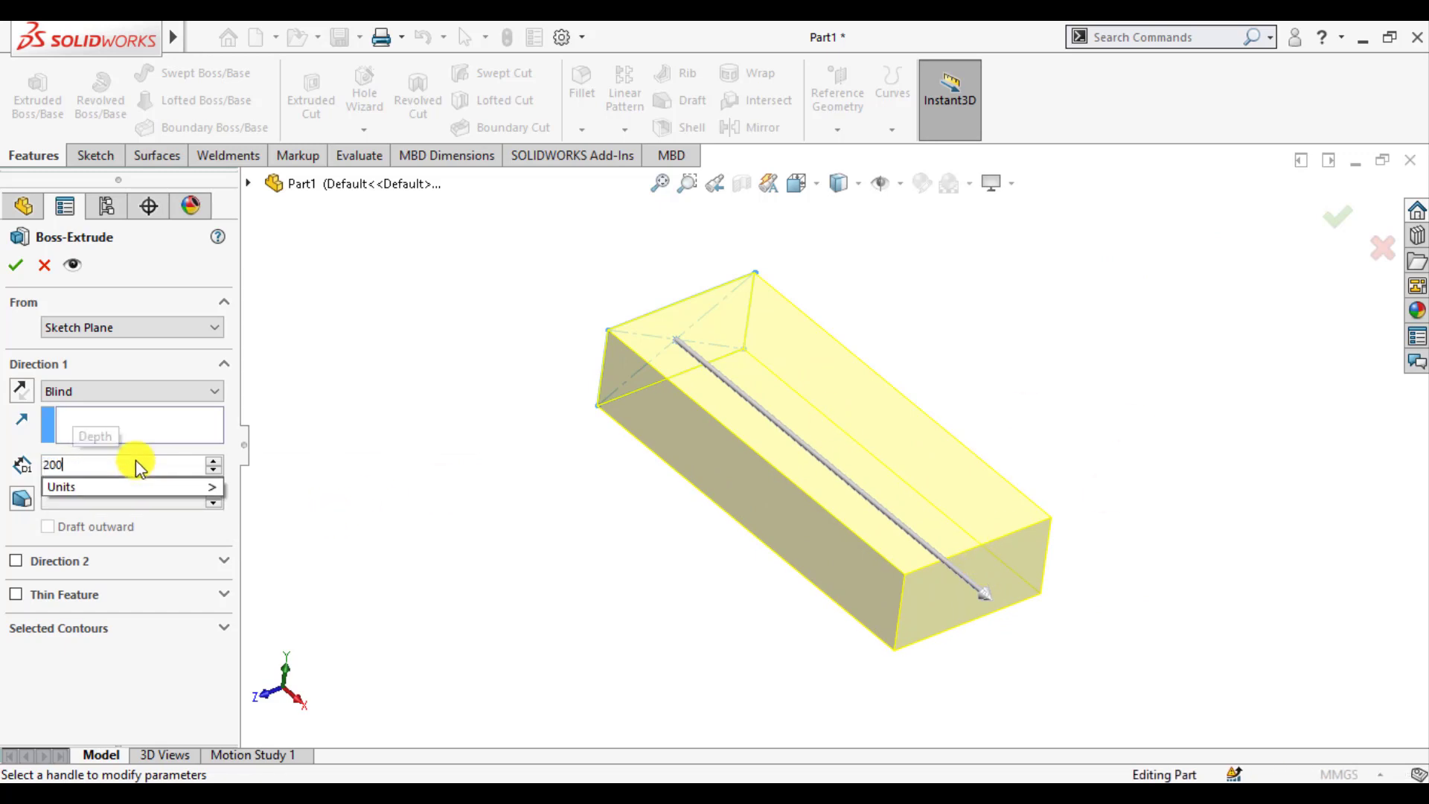
key(Return)
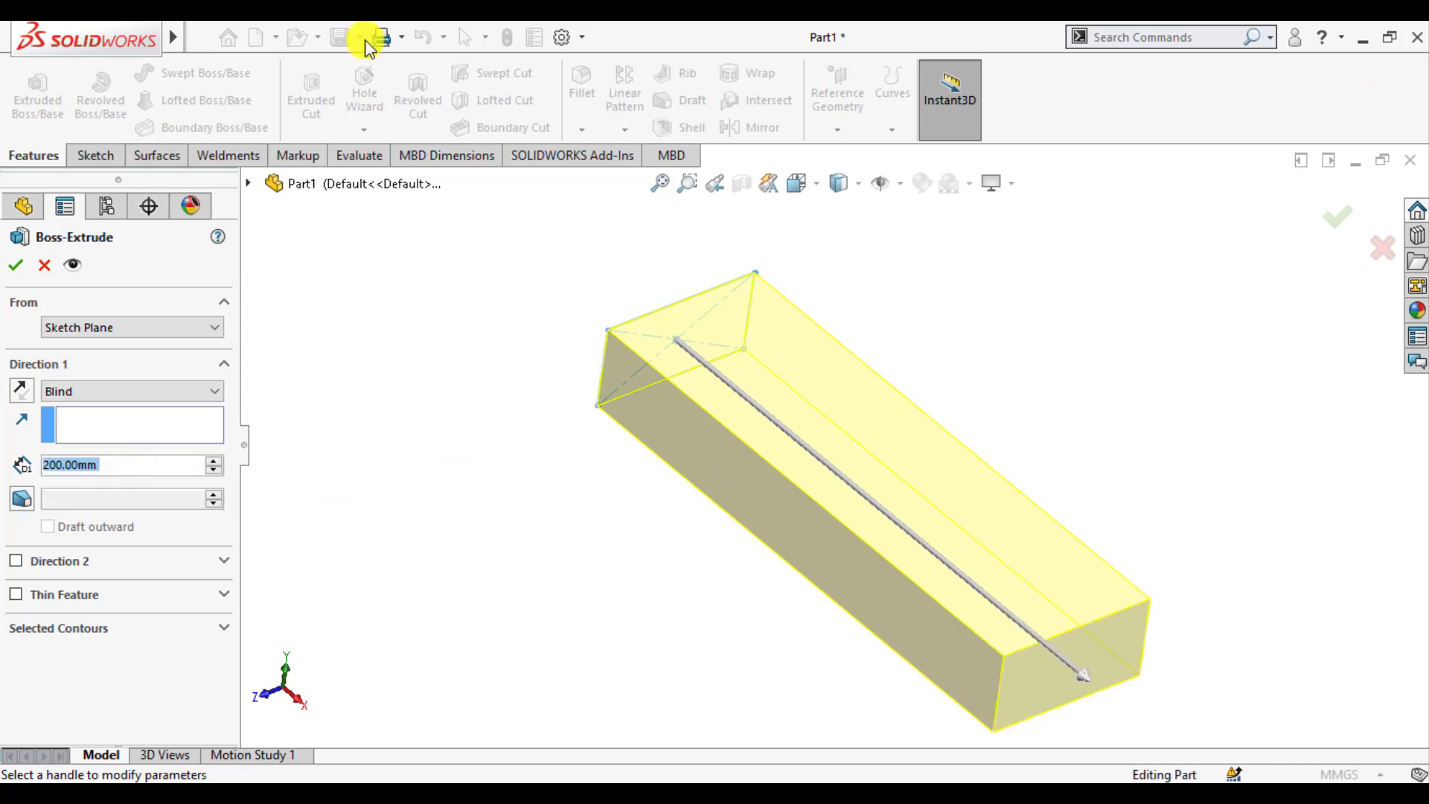
click(17, 267)
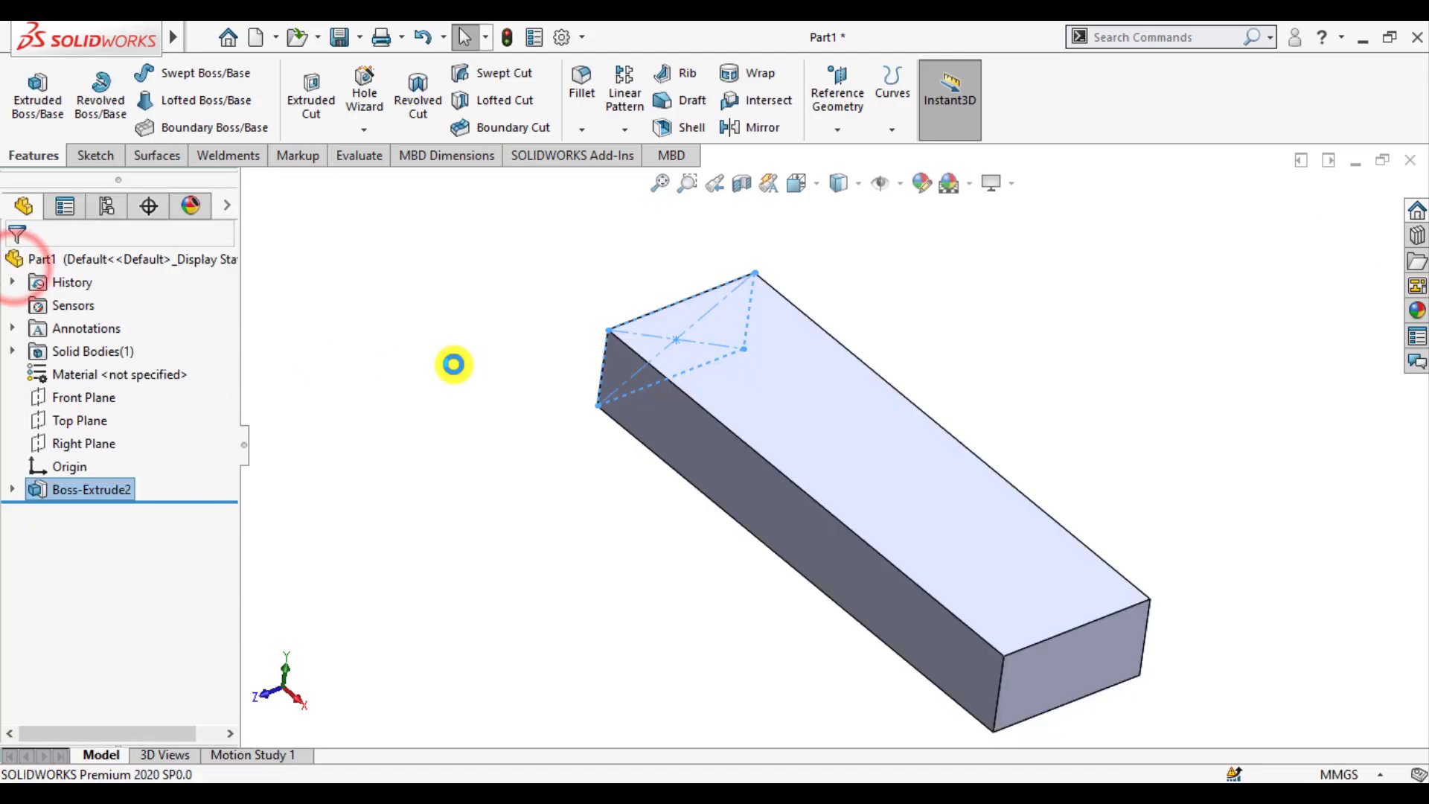
click(450, 363)
scroll(811, 585, up, 3)
scroll(968, 515, down, 2)
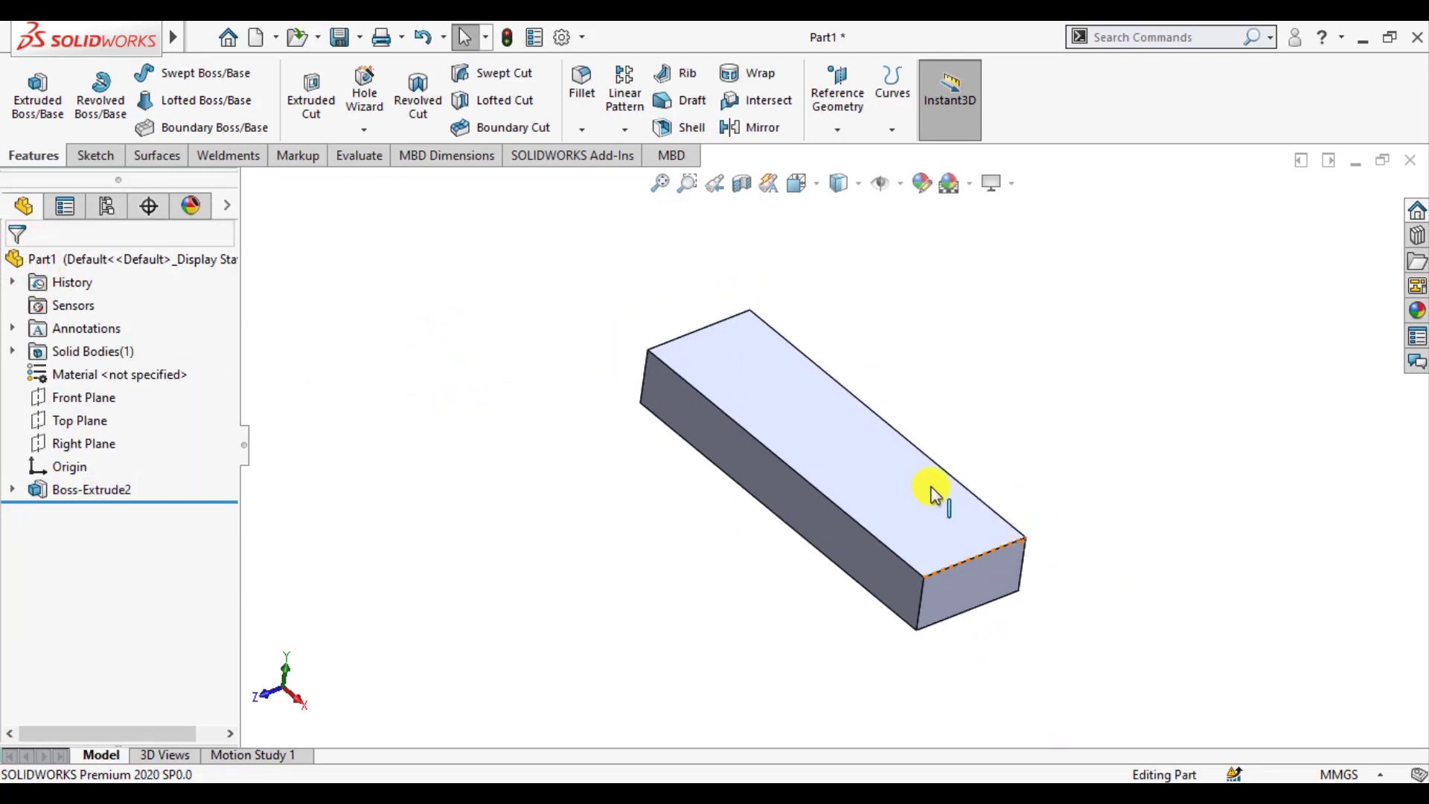
middle_drag(968, 427, 968, 484)
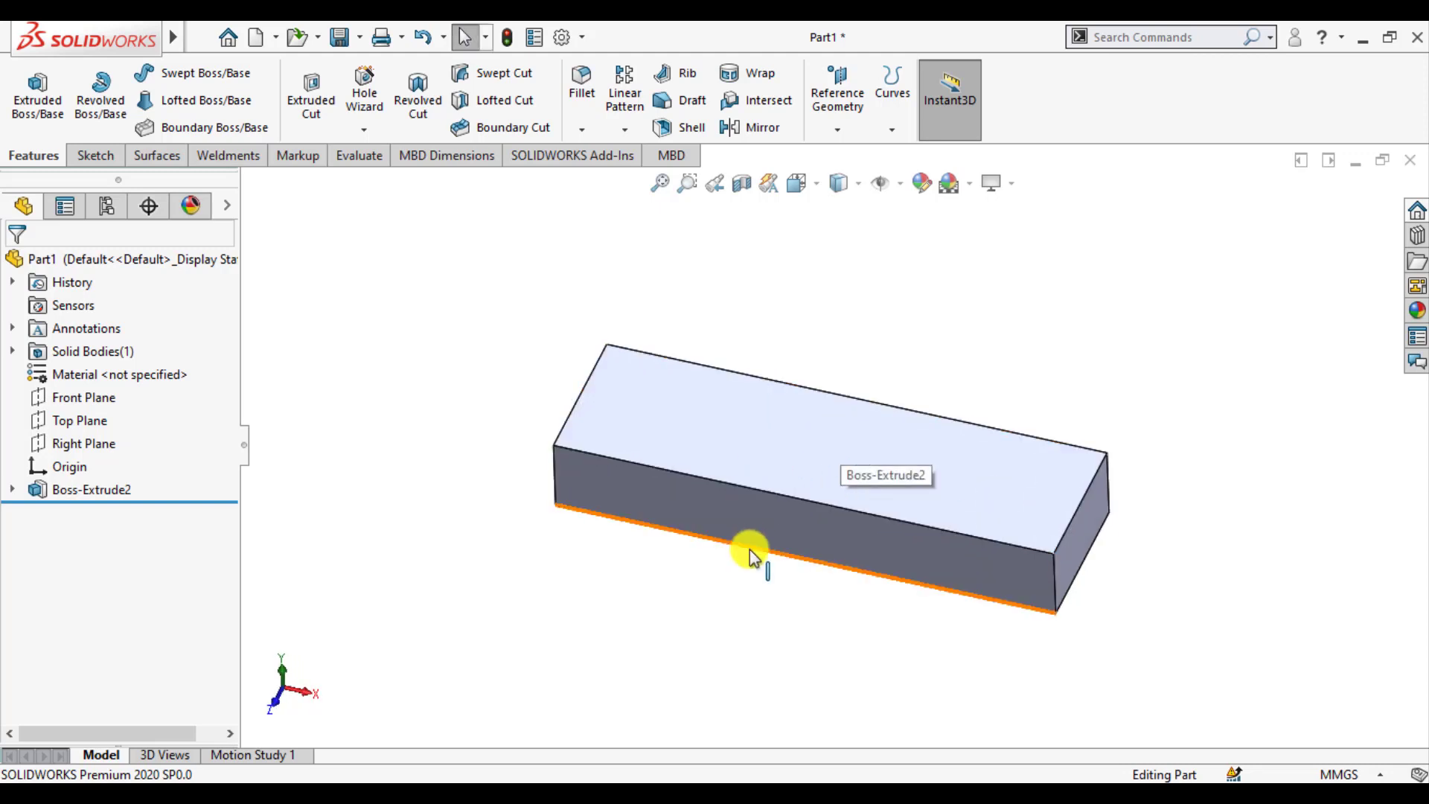
scroll(749, 552, down, 3)
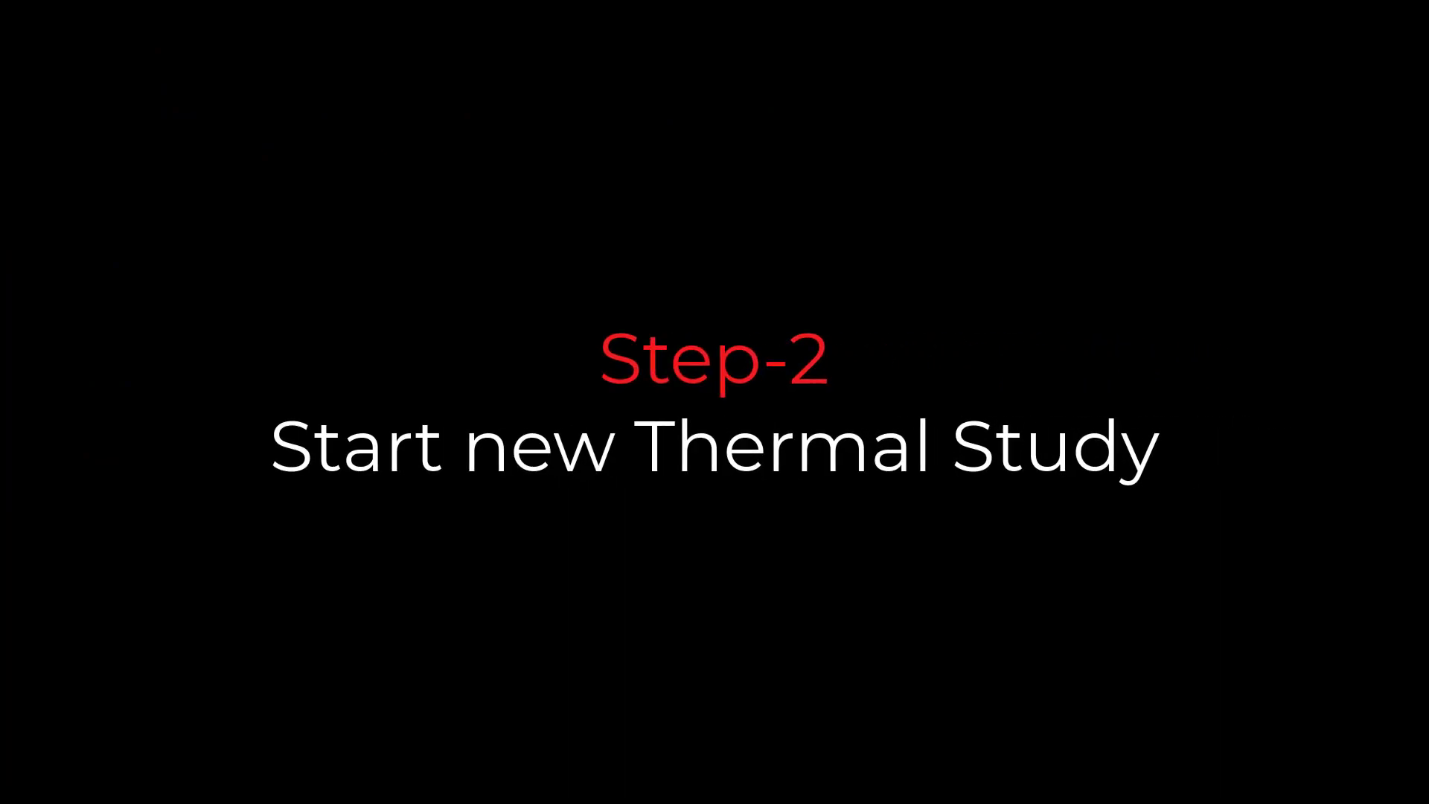
click(367, 310)
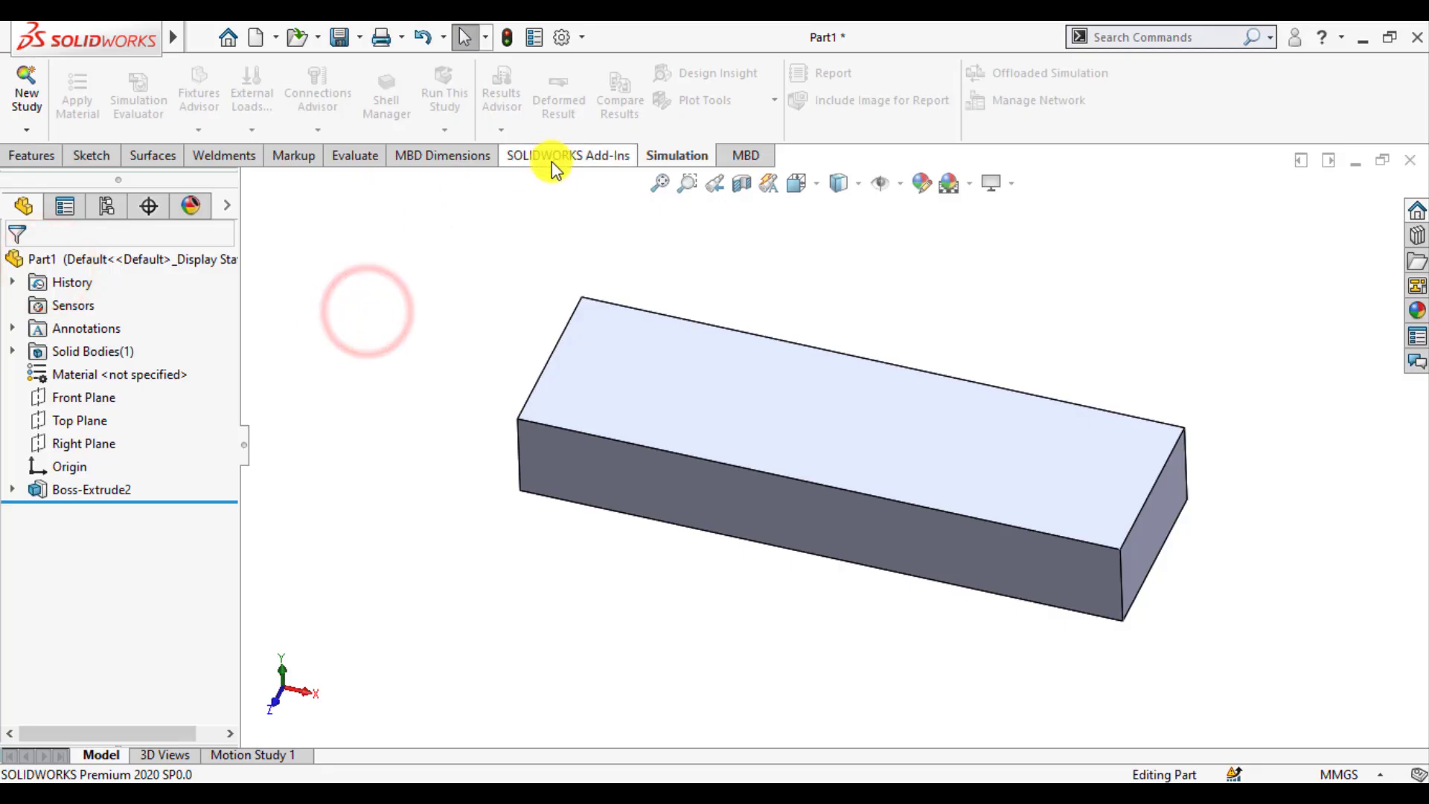
Step: Make sure the SOLIDWORKS Simulation add-in is active and start a new simulation study
click(552, 158)
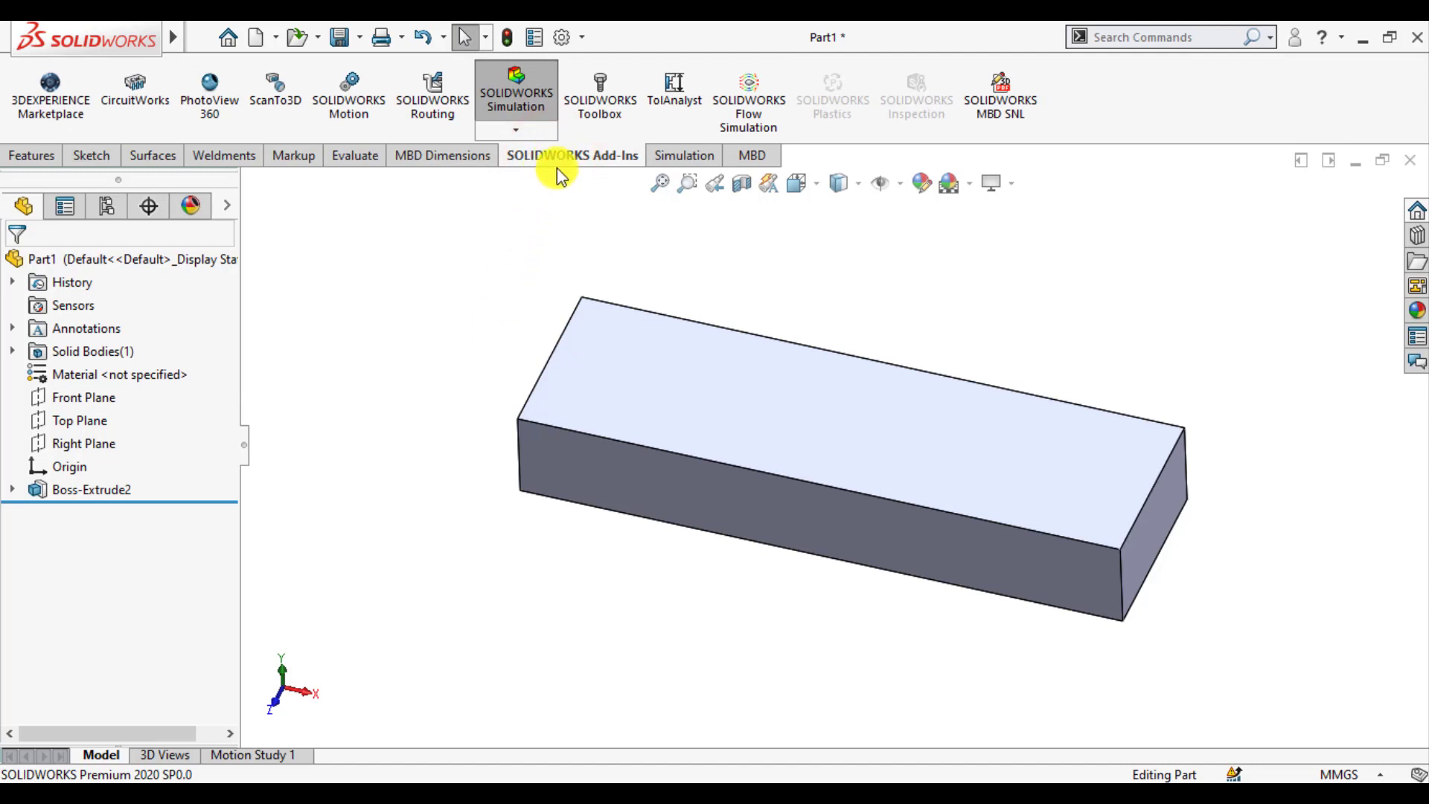
click(514, 93)
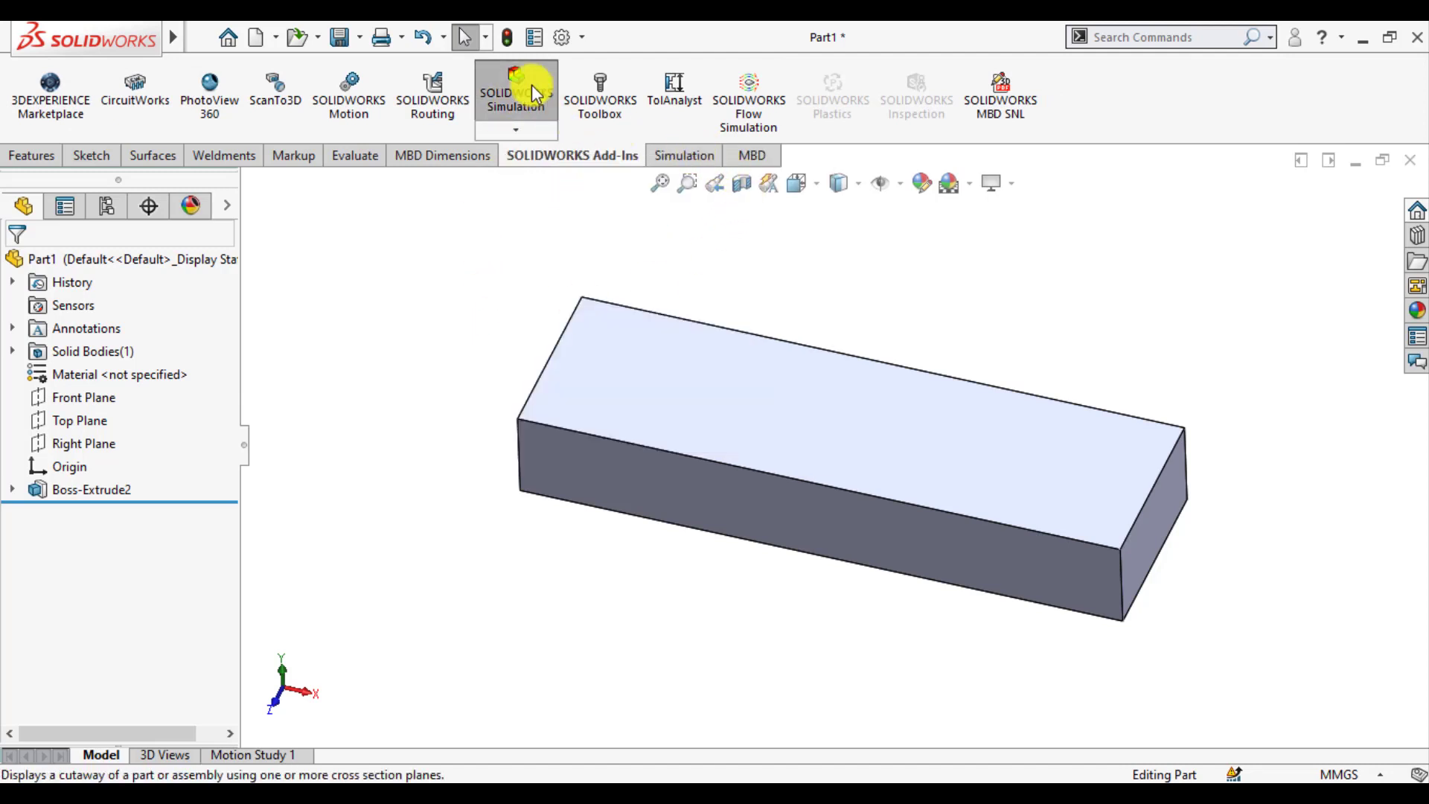
click(678, 155)
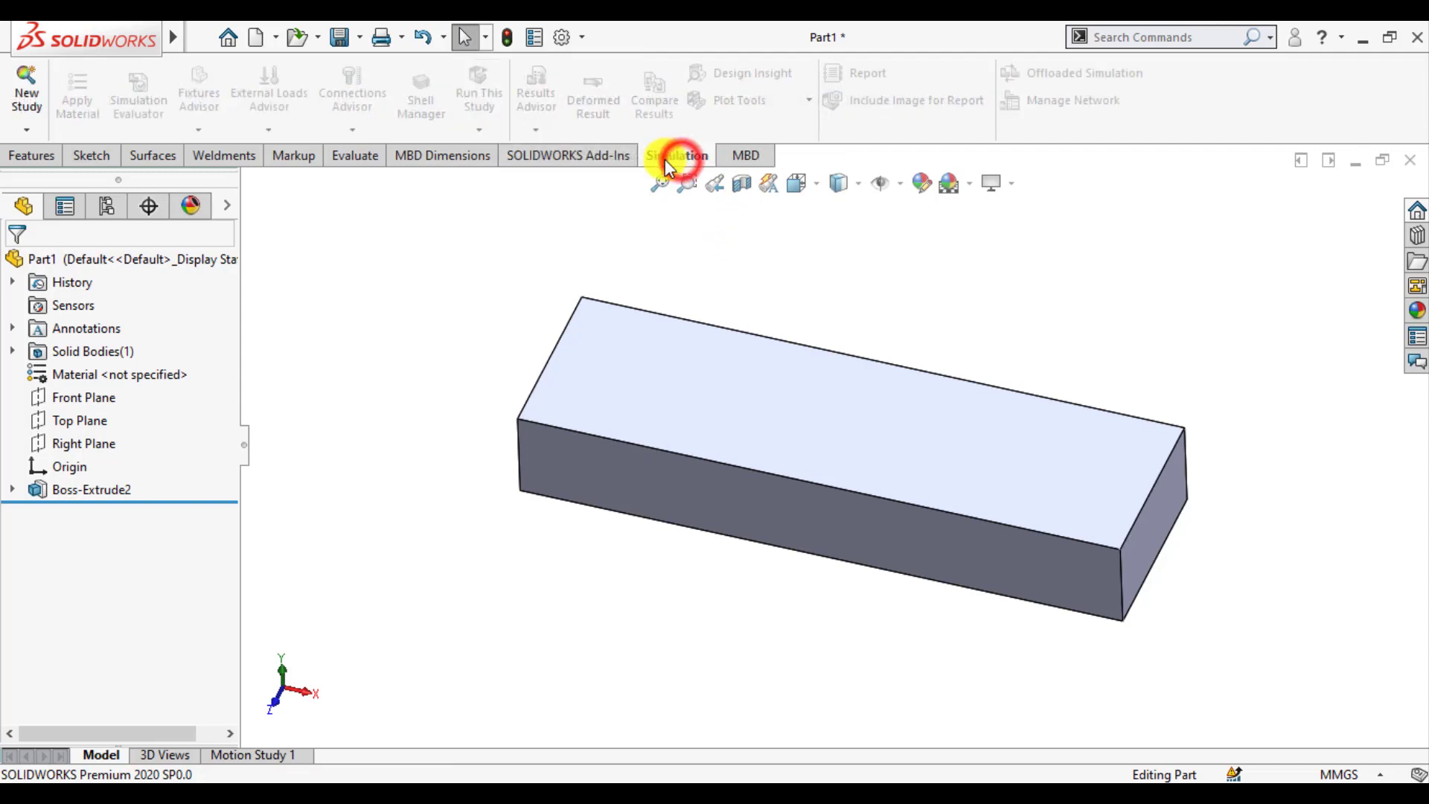
click(30, 95)
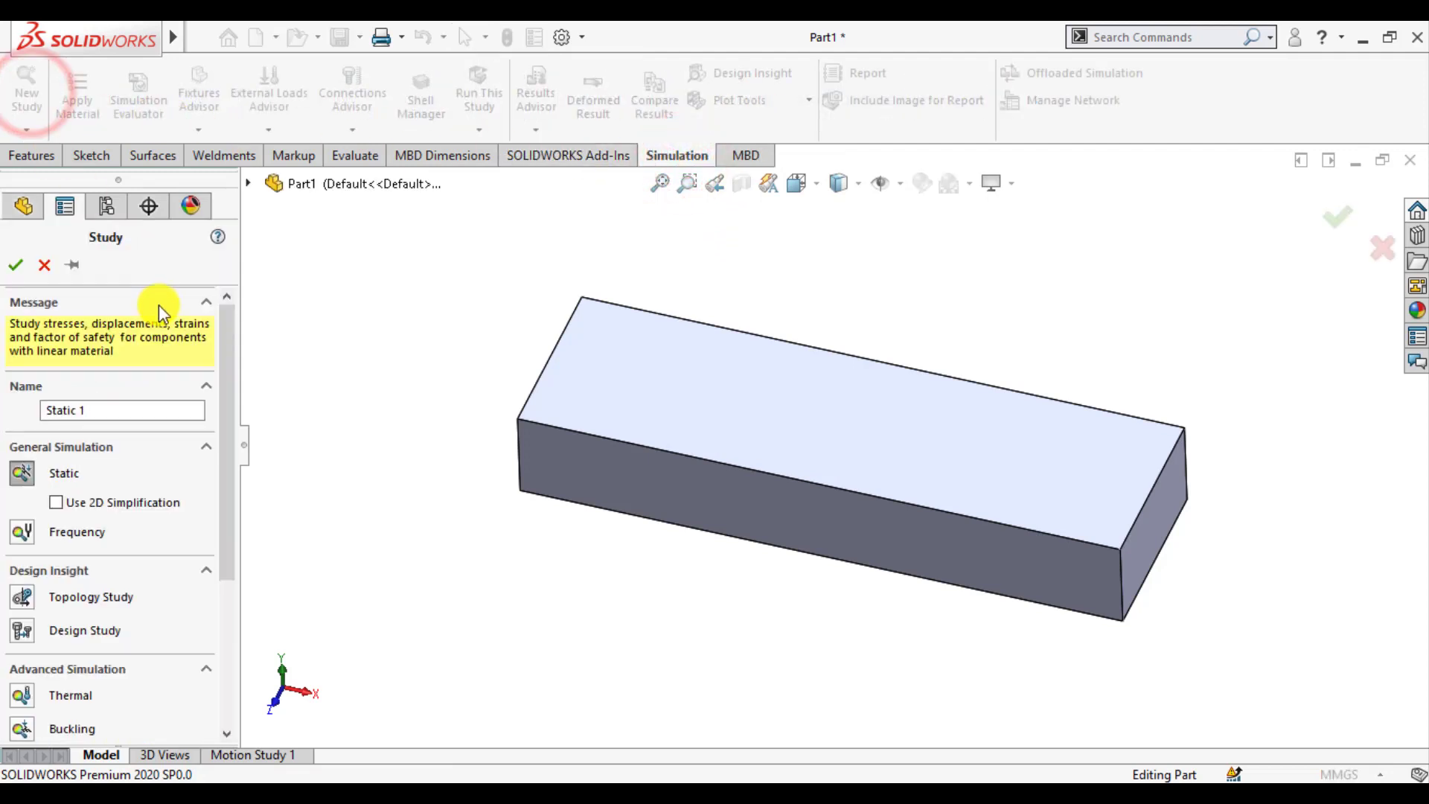
Step: Set the study type to Thermal, name it "Bar Thermal Study" and create it
drag(123, 415, 13, 390)
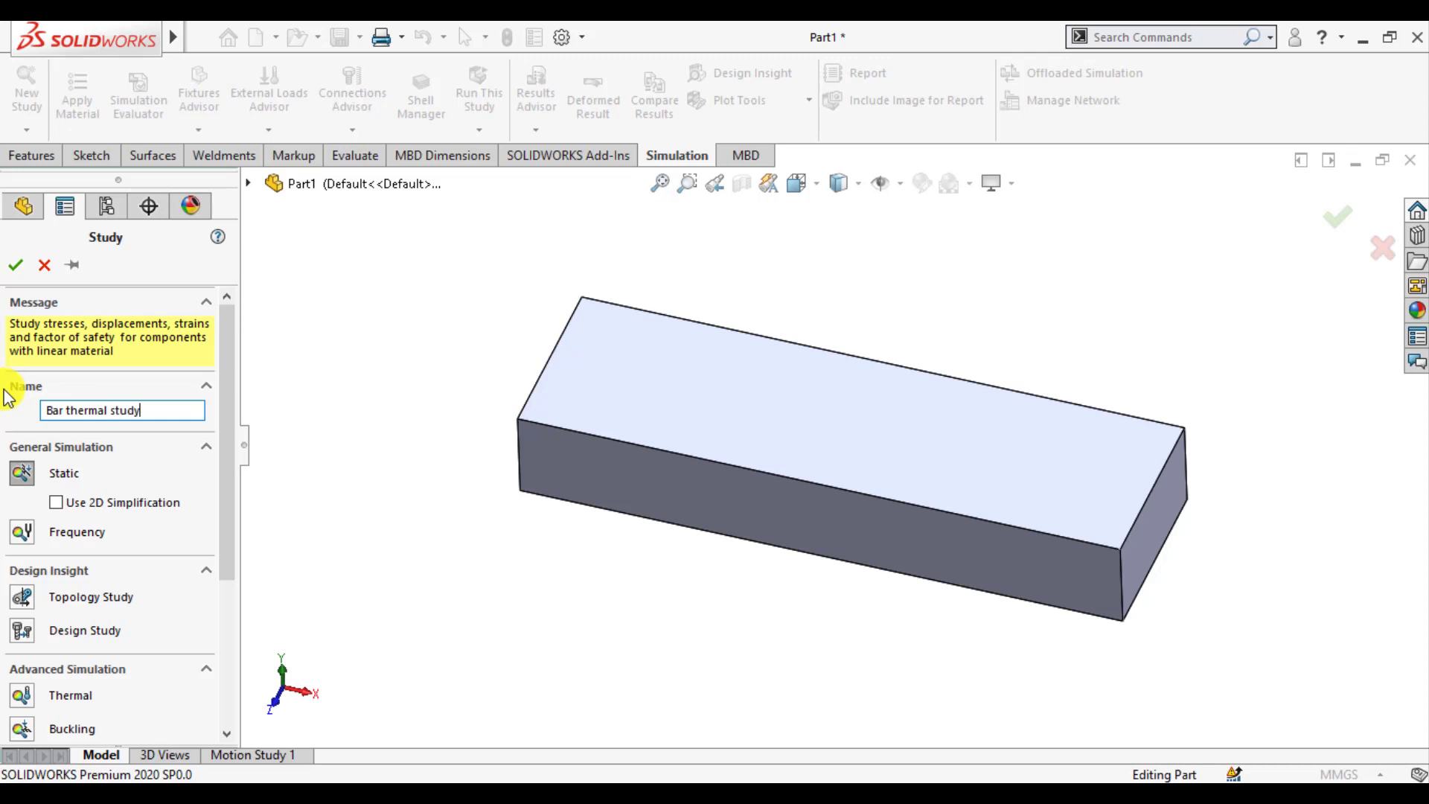
click(21, 696)
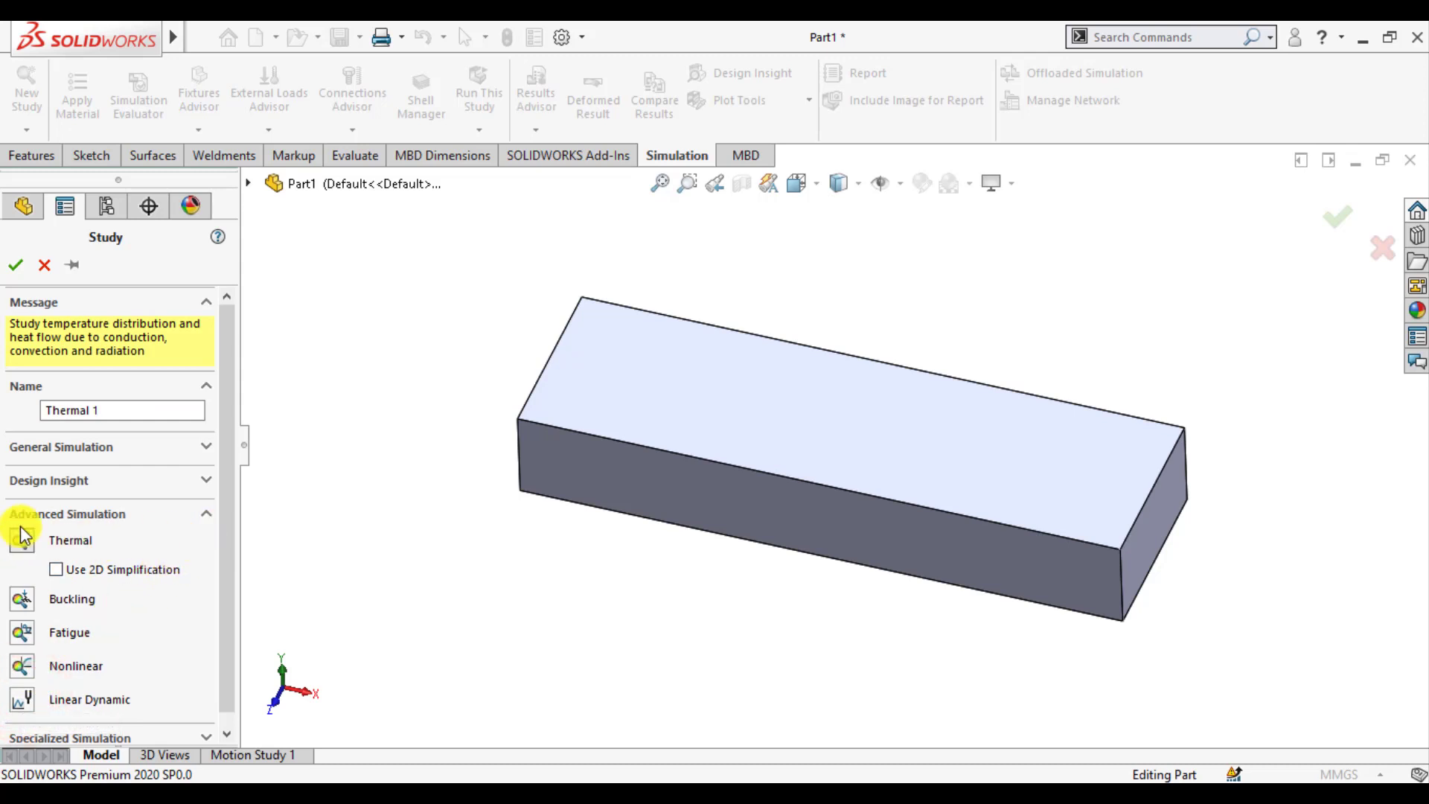
click(118, 414)
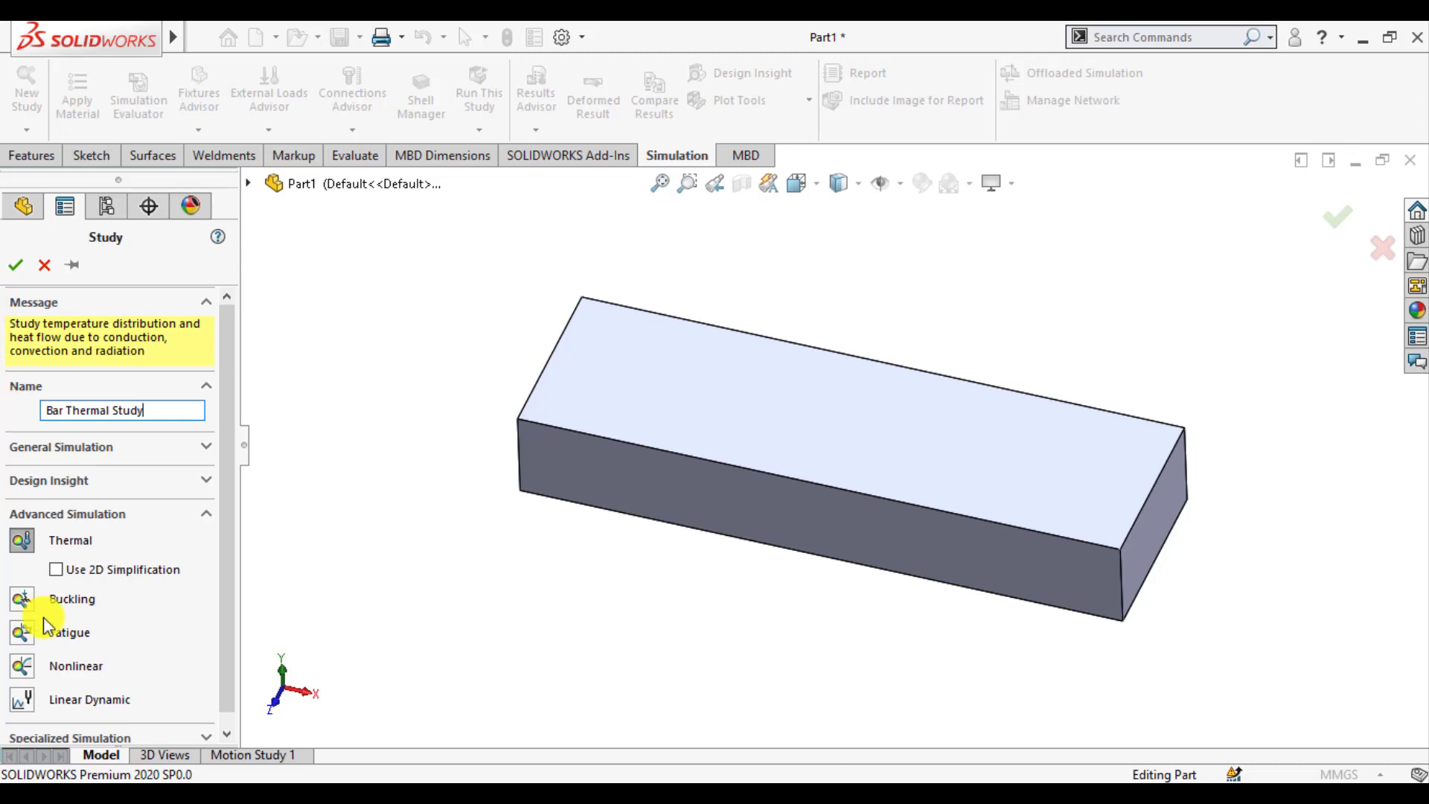
click(17, 266)
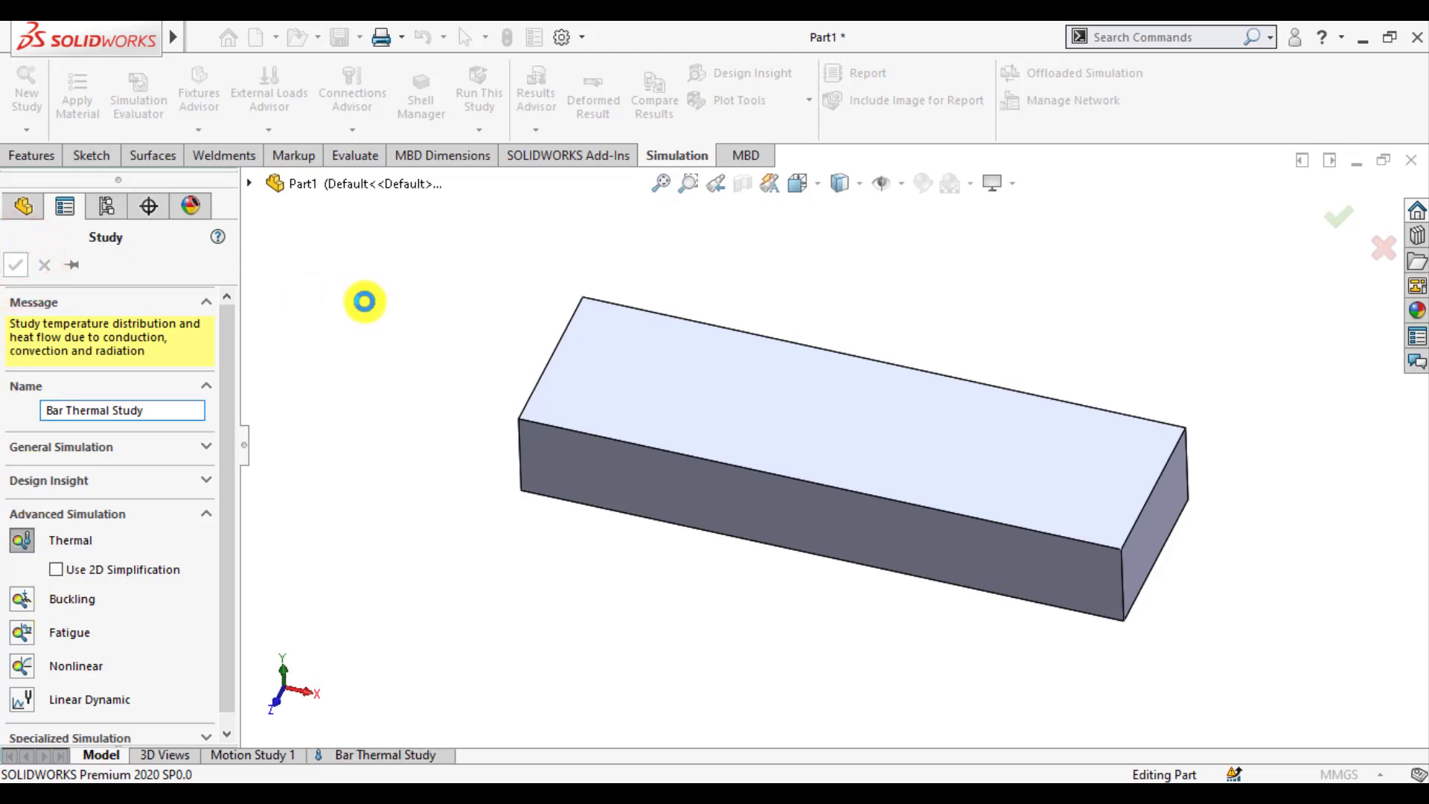
drag(383, 337, 428, 423)
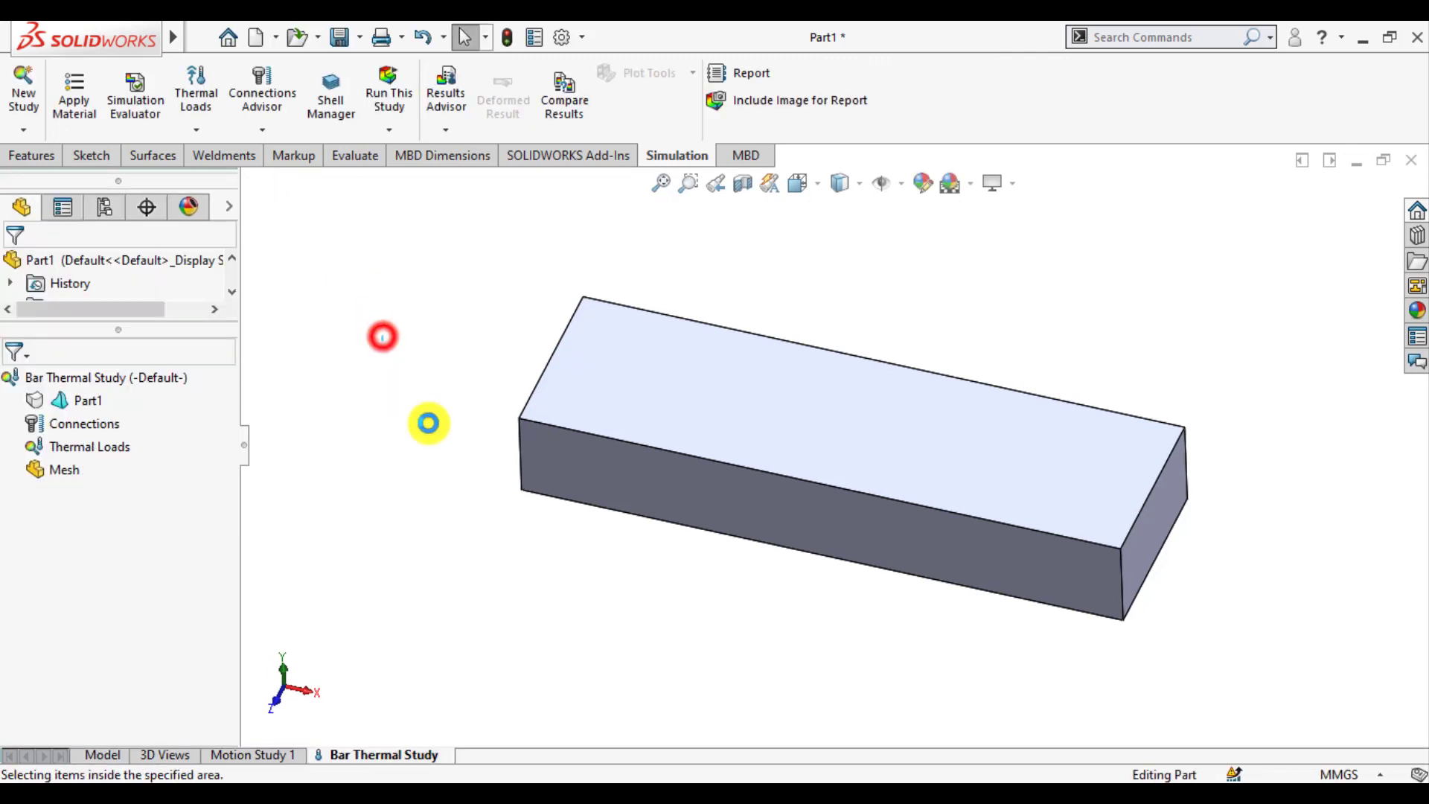
scroll(683, 501, up, 2)
scroll(856, 463, down, 2)
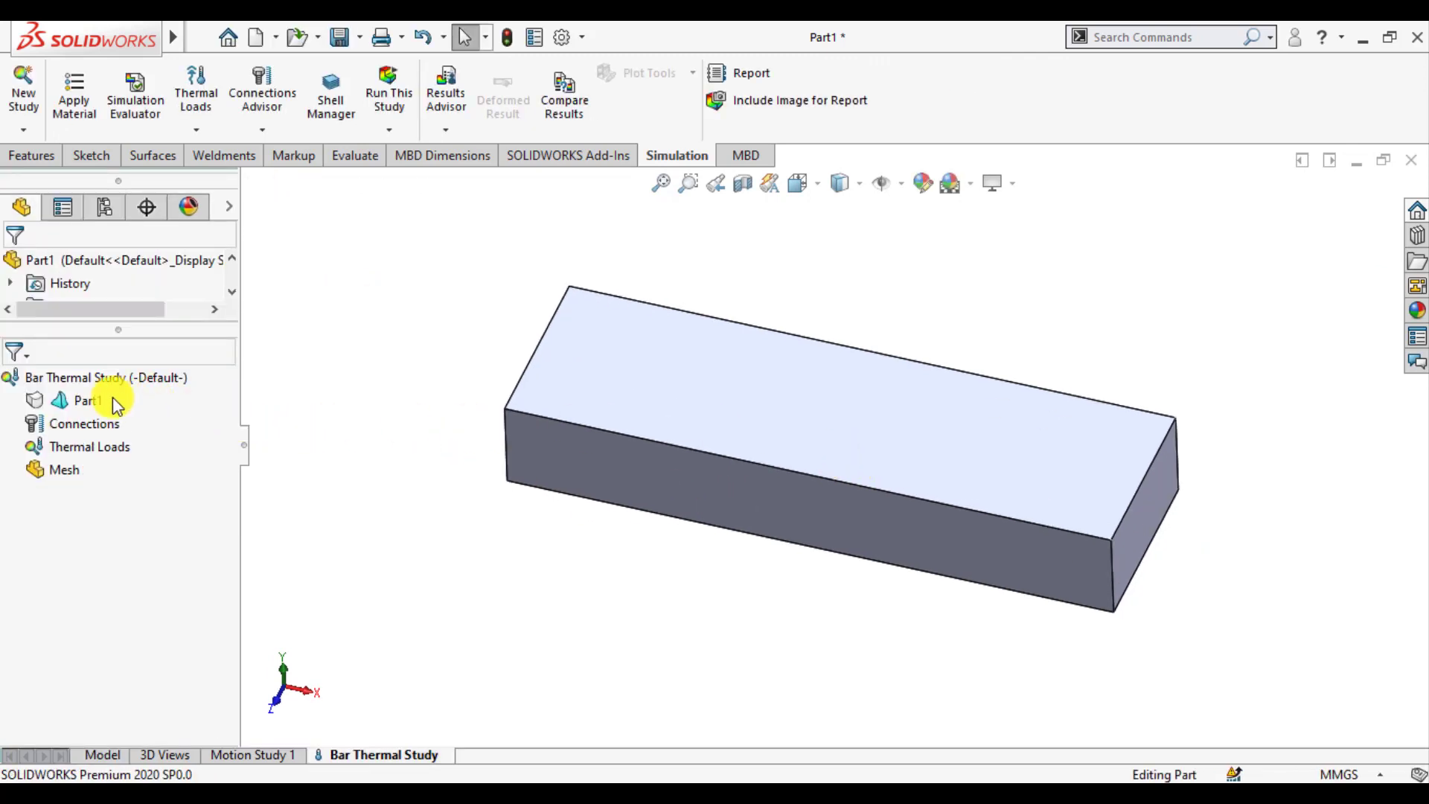
Step: Apply the favorite material 1060 Alloy to the bar part in the thermal study
click(79, 402)
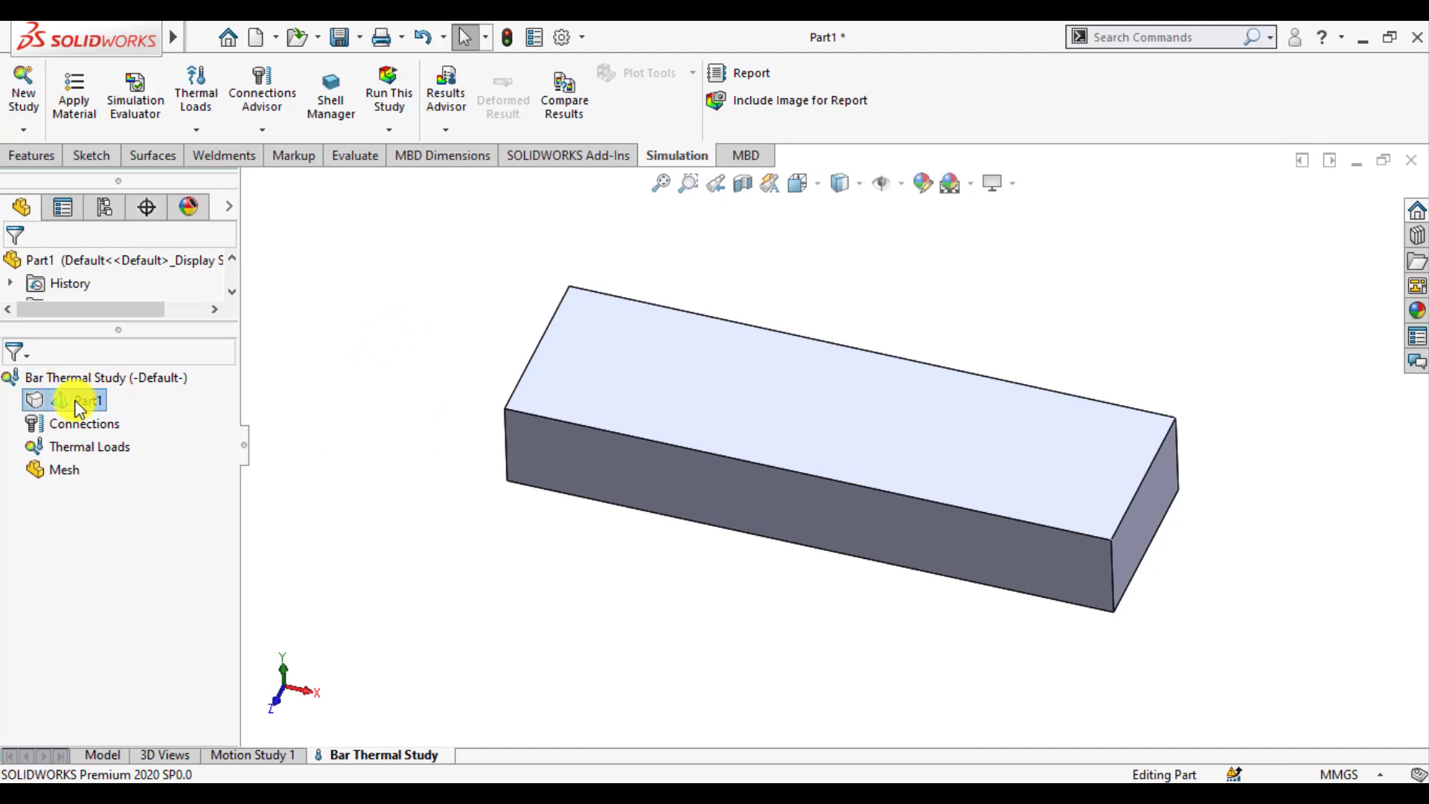
right_click(73, 401)
mouse_move(185, 444)
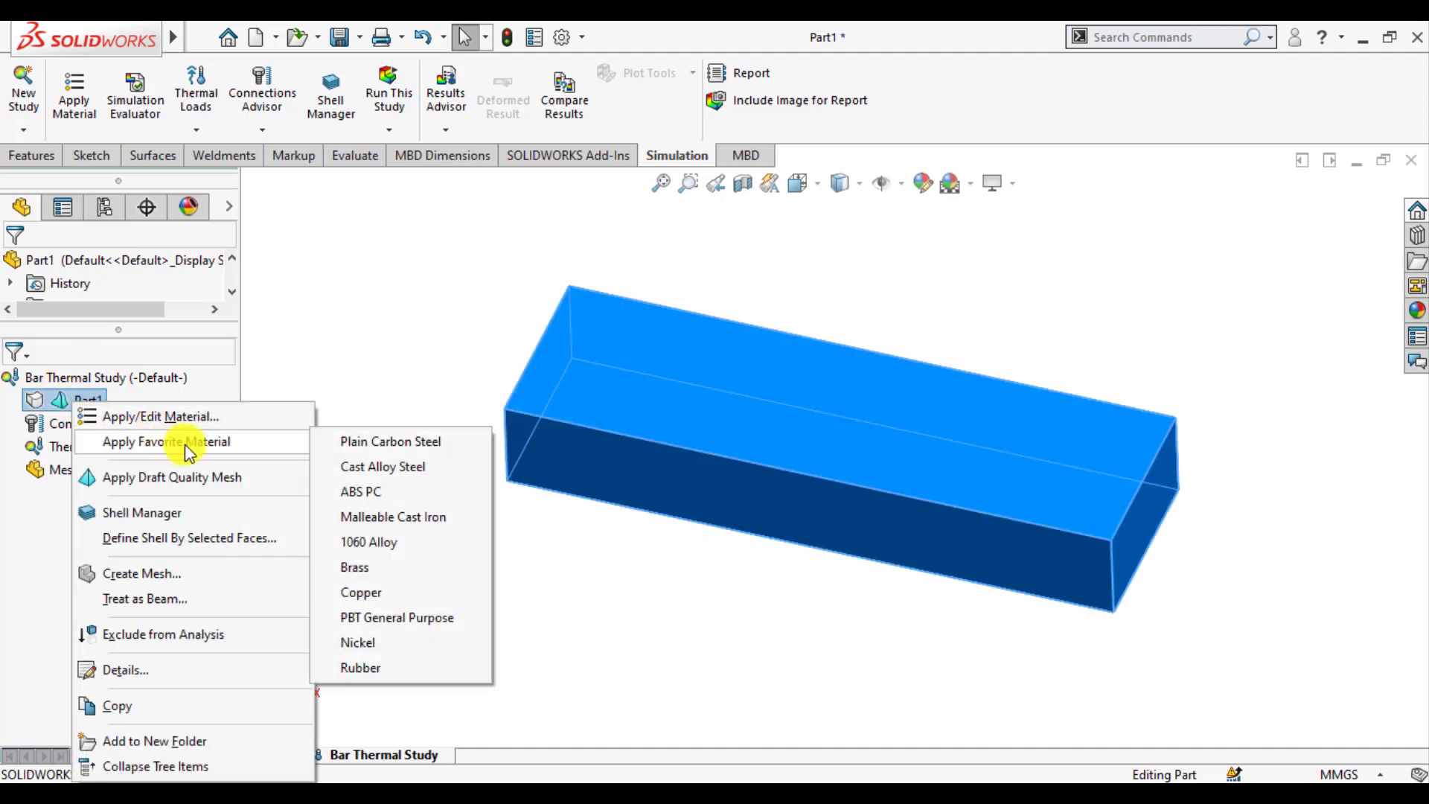
click(368, 543)
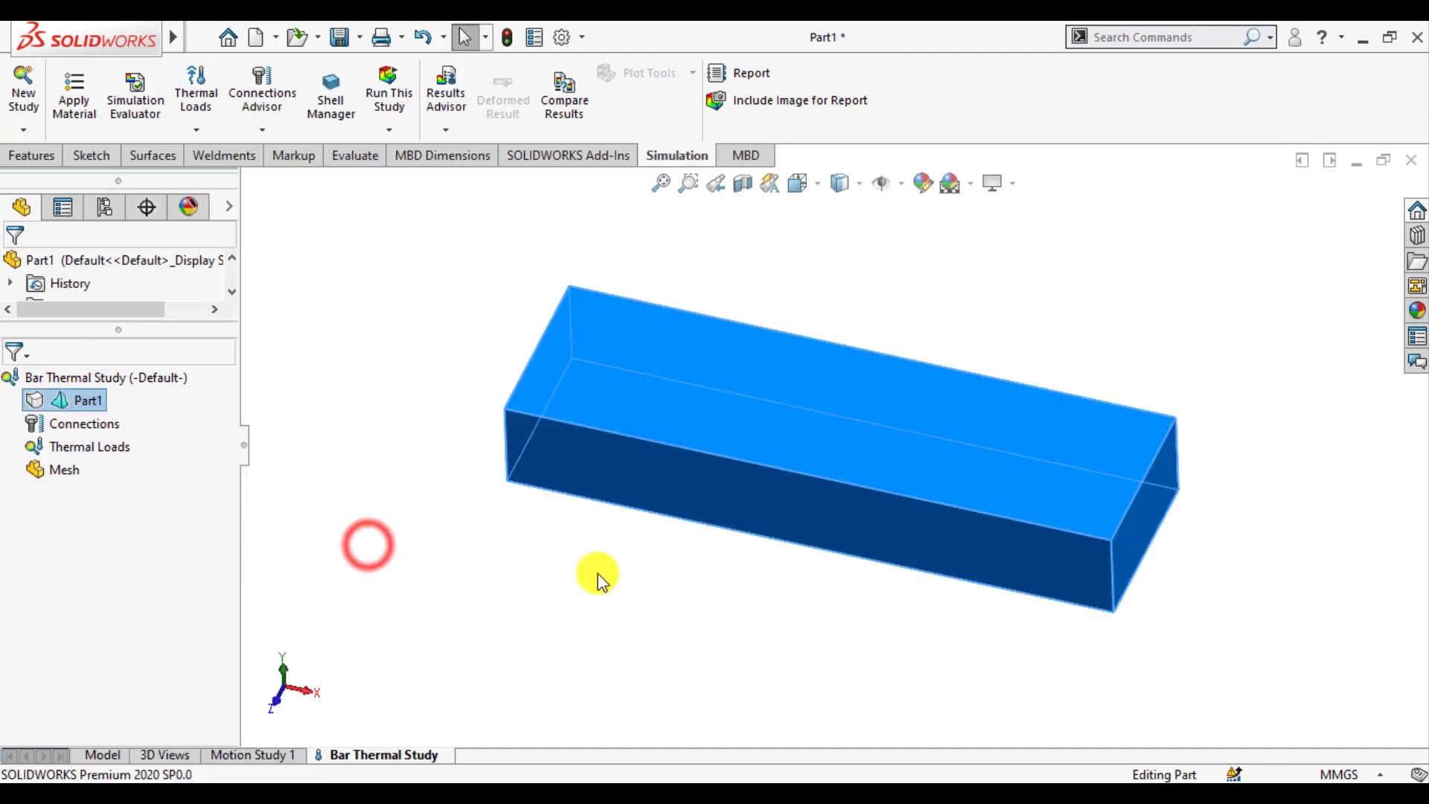
click(578, 592)
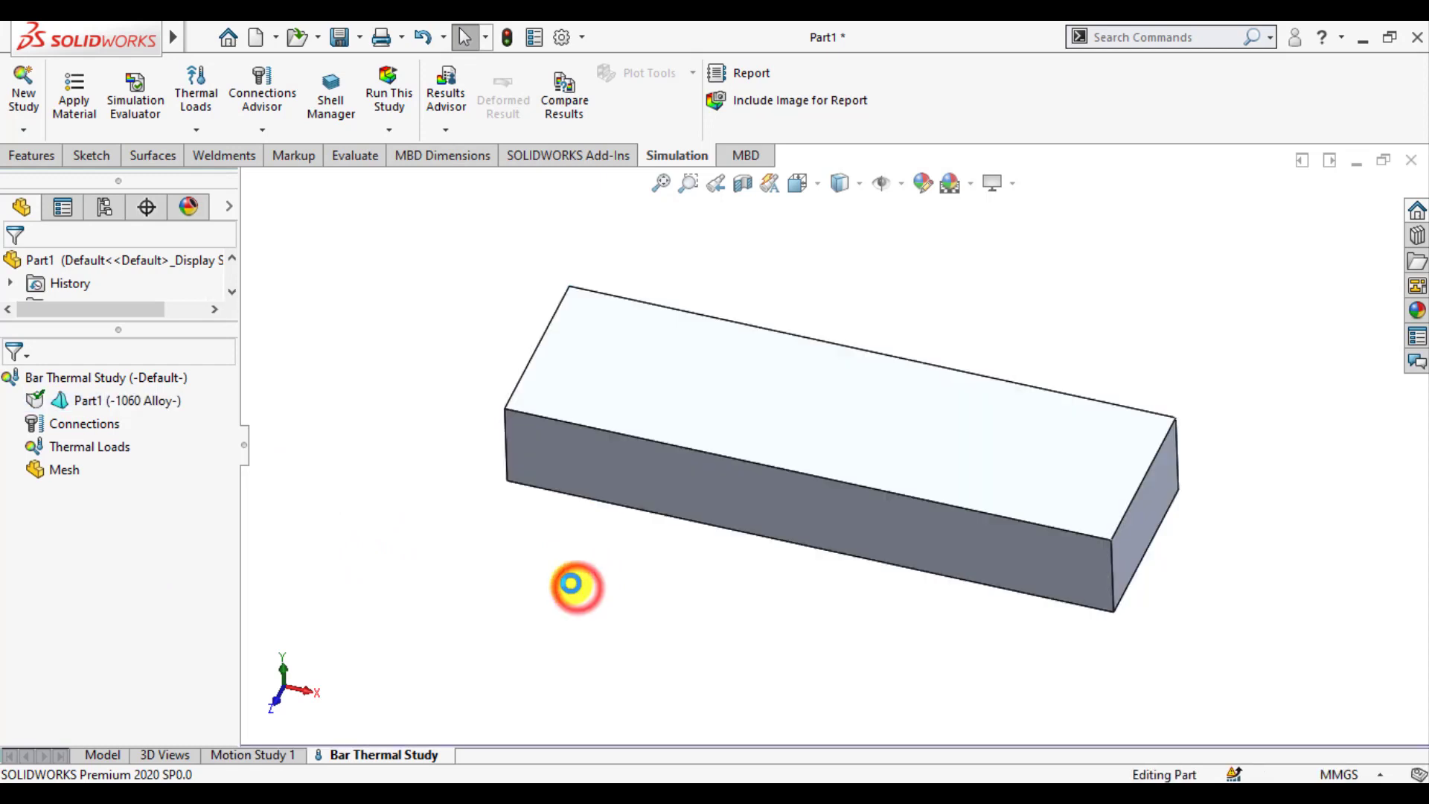
Step: Apply a fixed temperature of 200 °C to the bar's end face on the negative X side
right_click(104, 450)
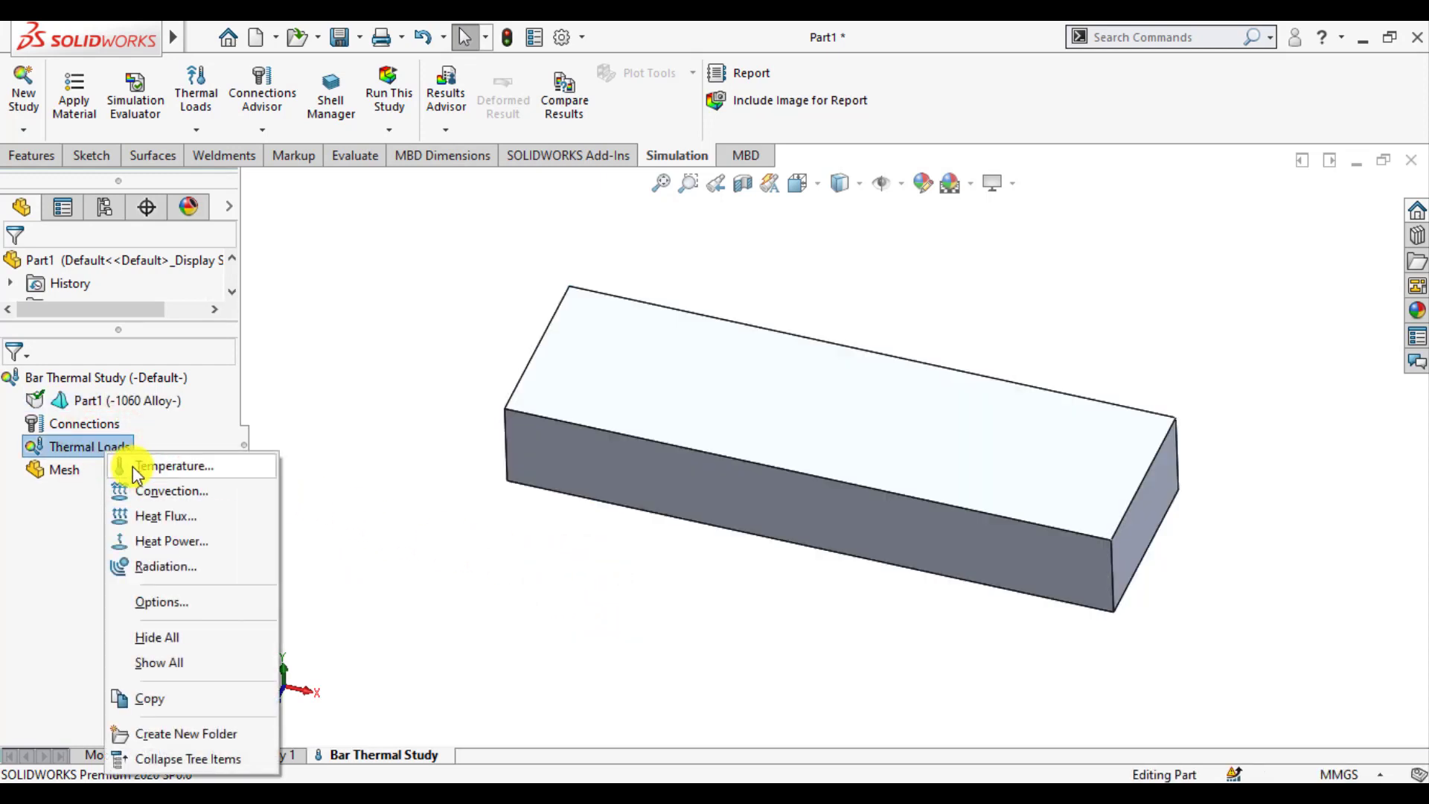
click(133, 466)
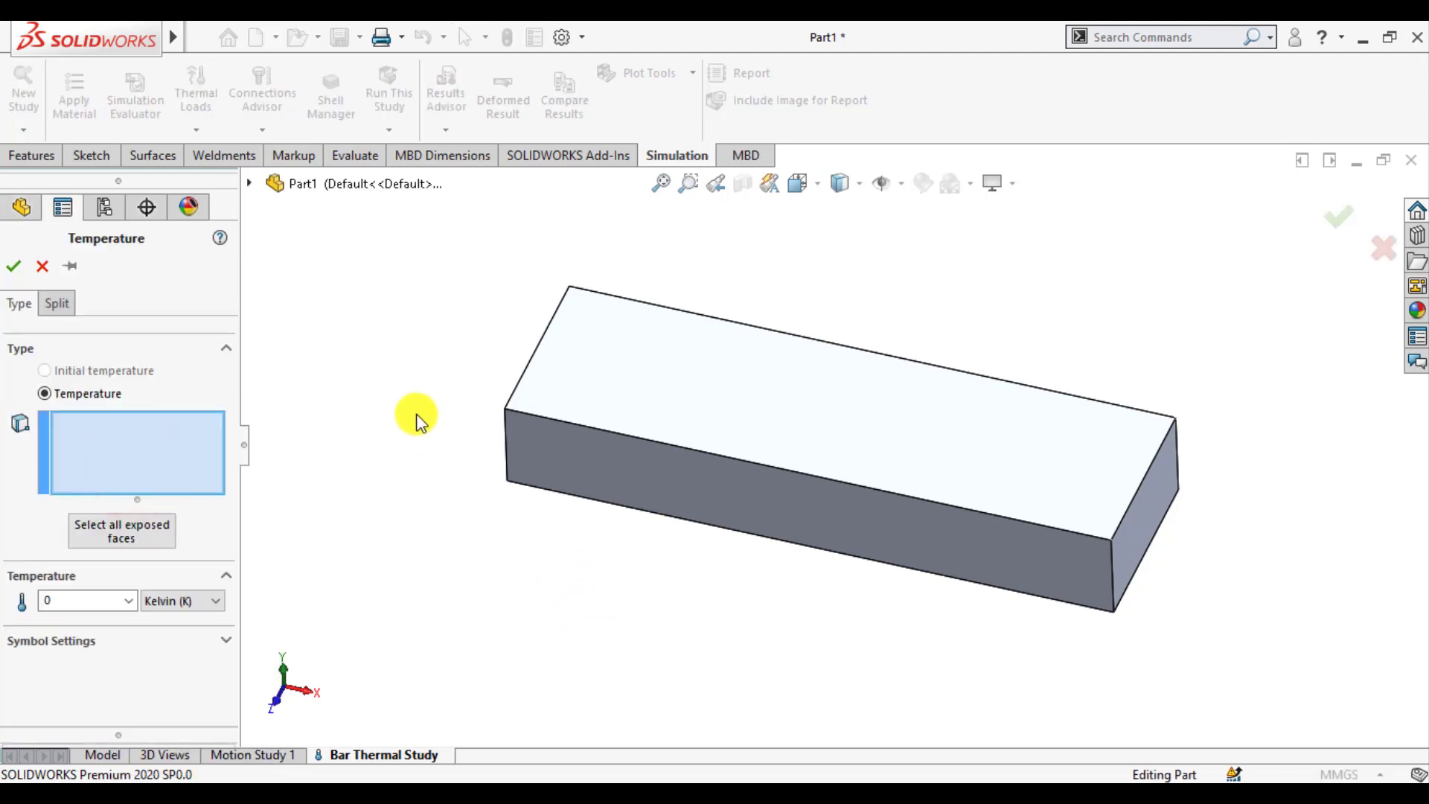
click(200, 606)
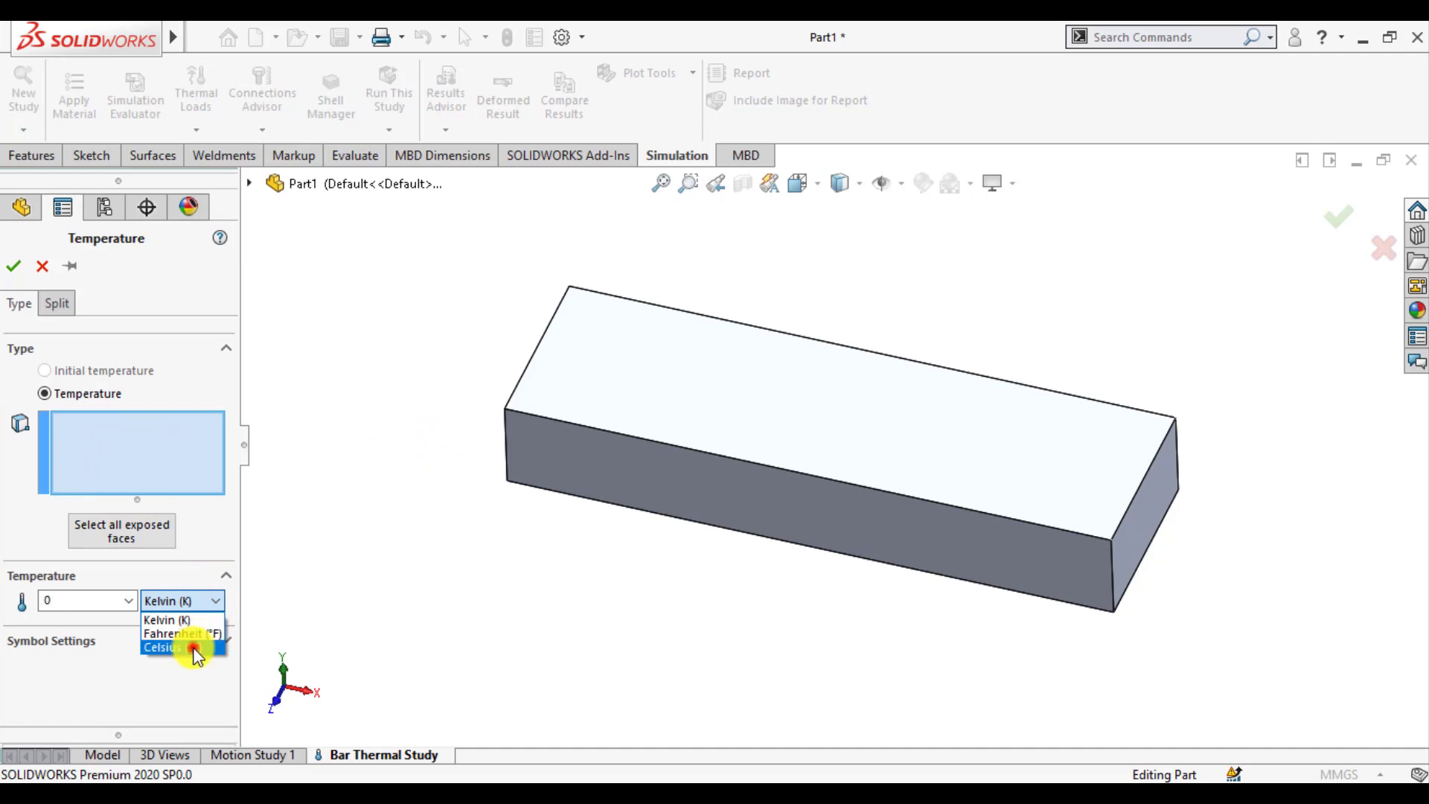
click(195, 647)
middle_drag(360, 415, 473, 435)
click(552, 409)
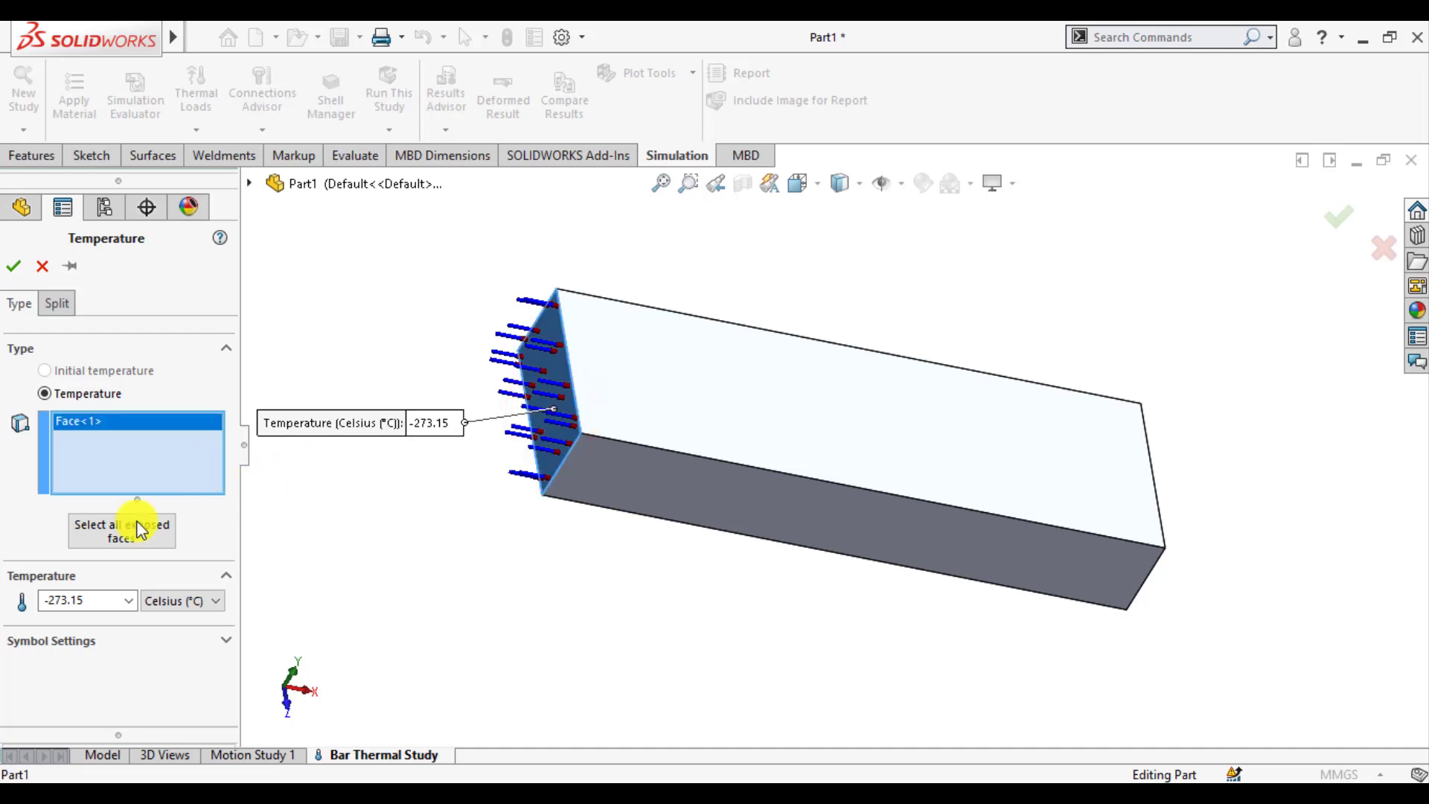
double_click(96, 607)
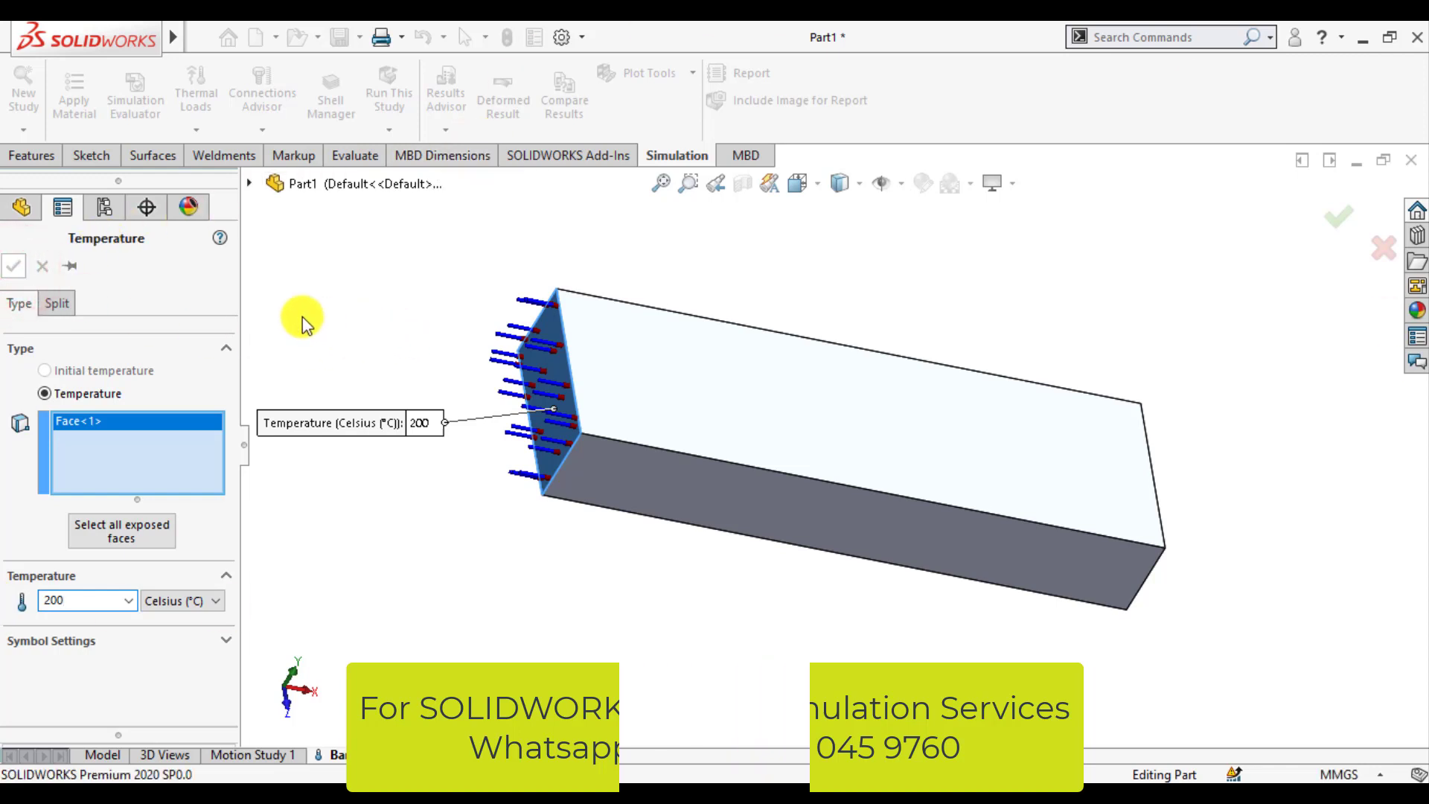
click(382, 328)
Step: Apply a second fixed temperature of 25 °C to the opposite end face, on the positive X side
middle_drag(389, 414, 332, 383)
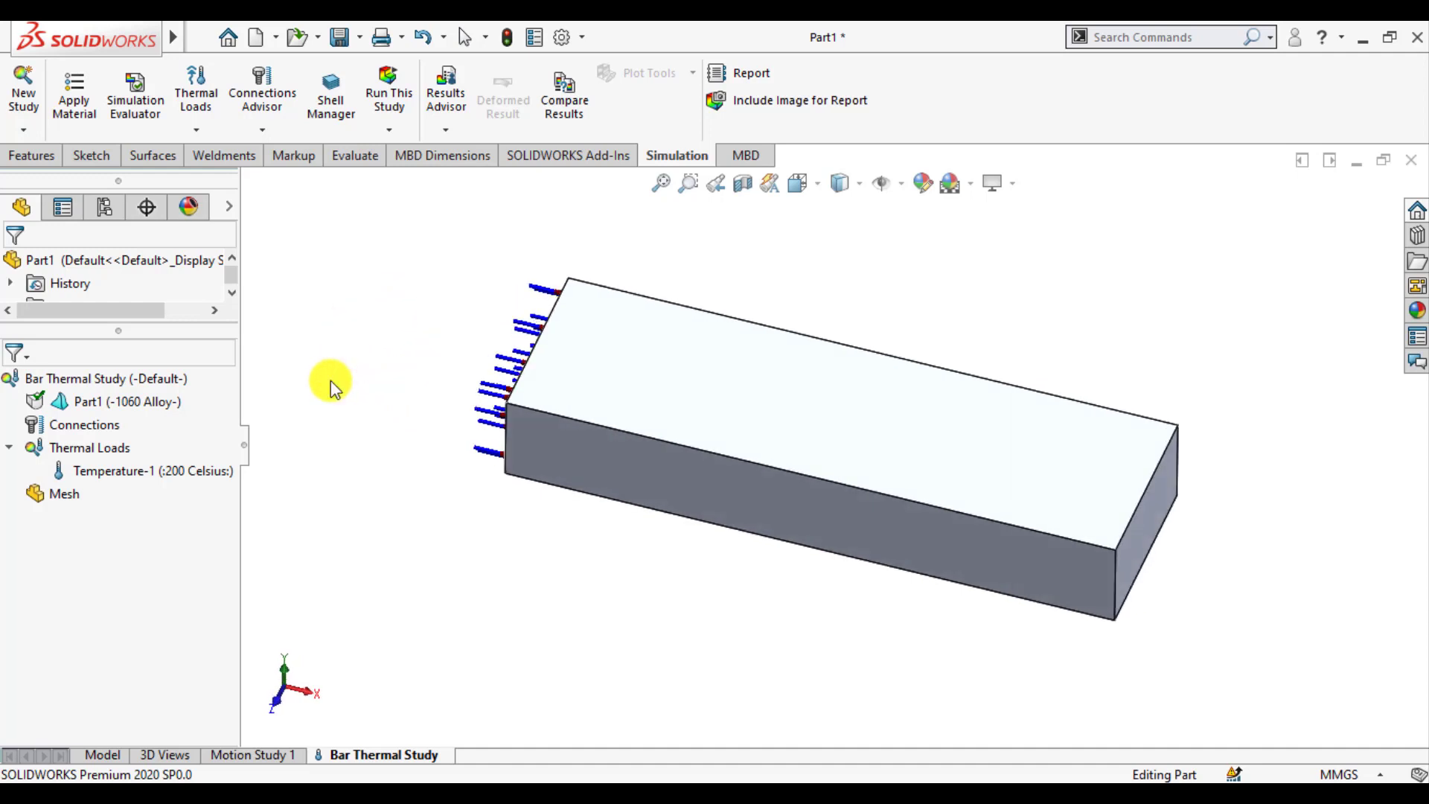
right_click(89, 458)
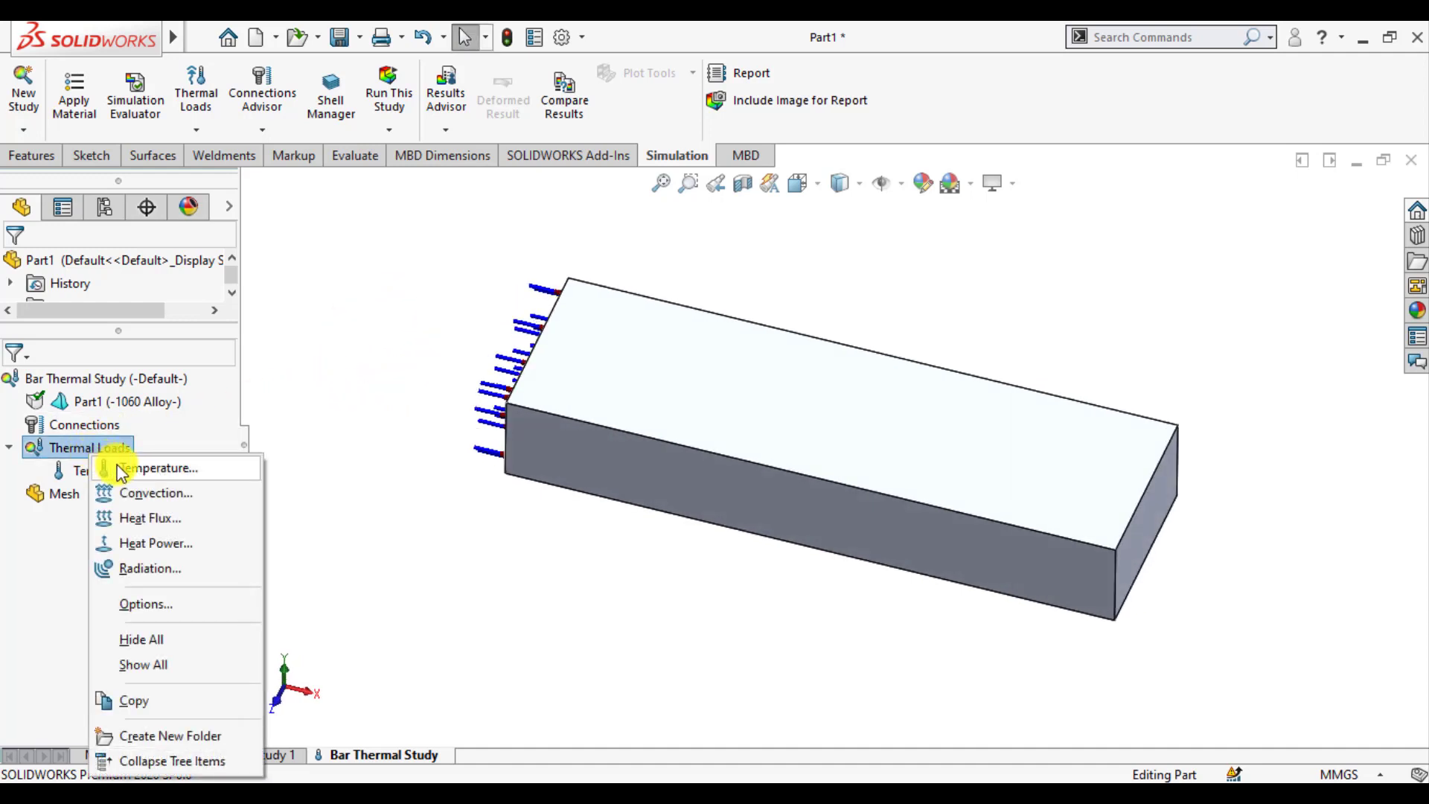
click(118, 466)
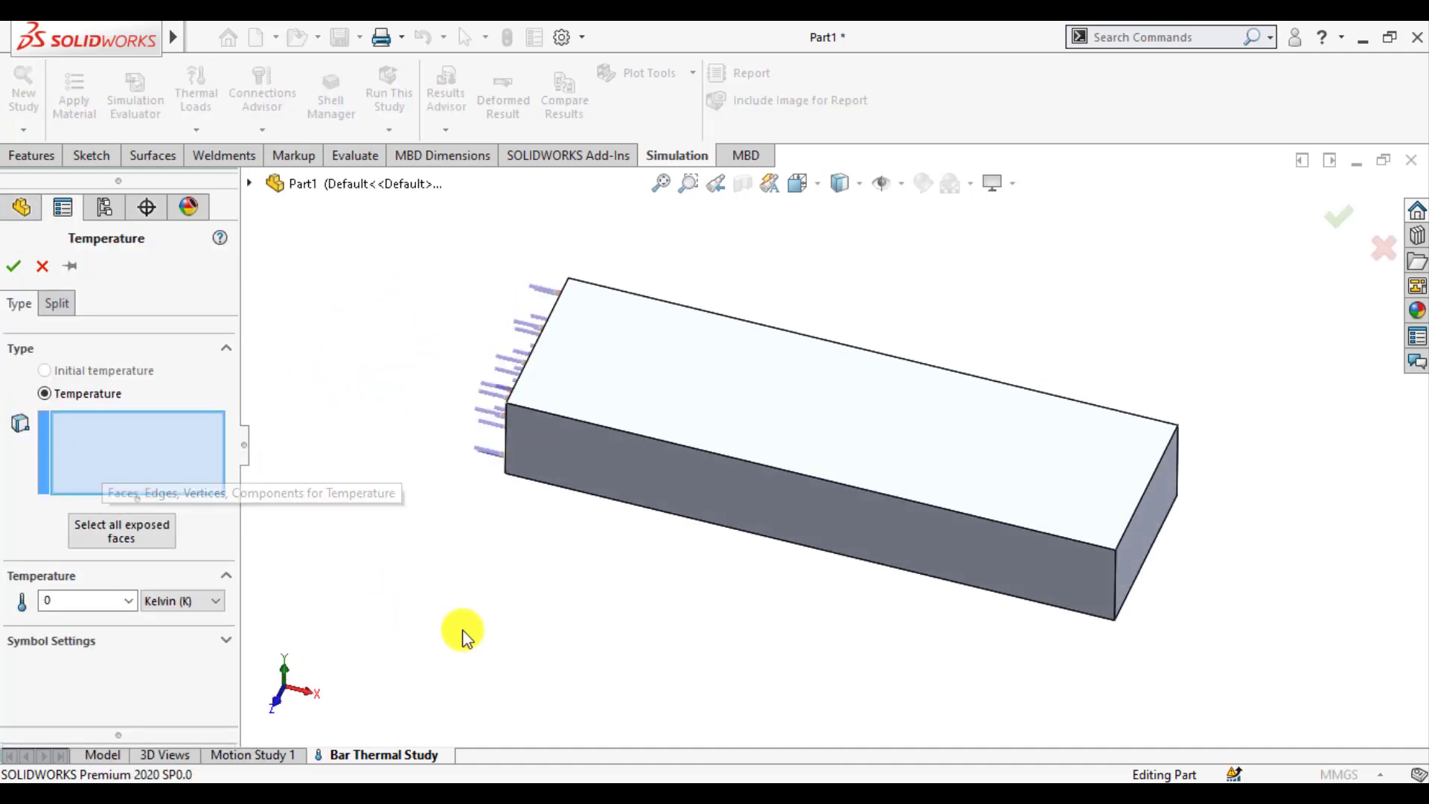
middle_drag(552, 598, 526, 571)
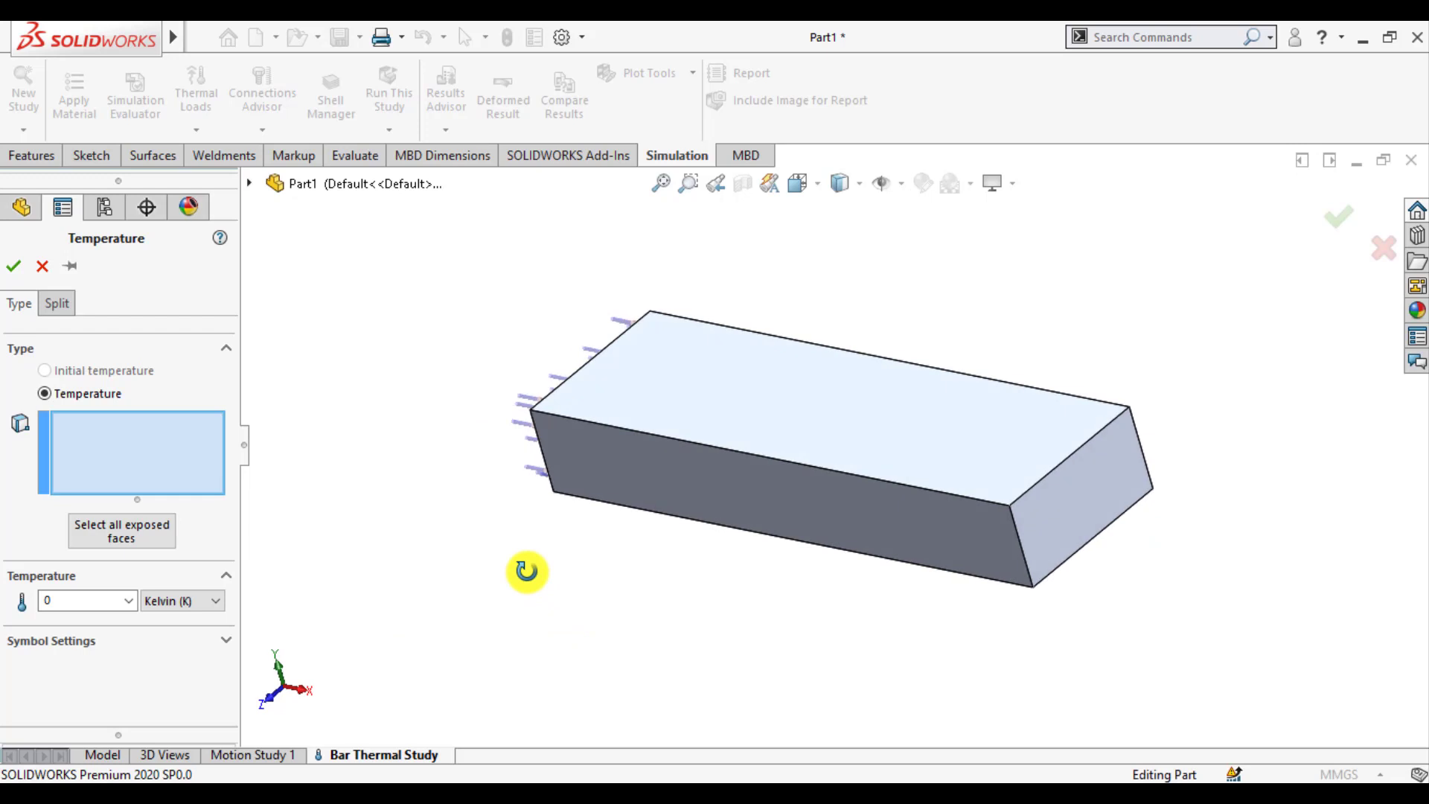
click(1102, 512)
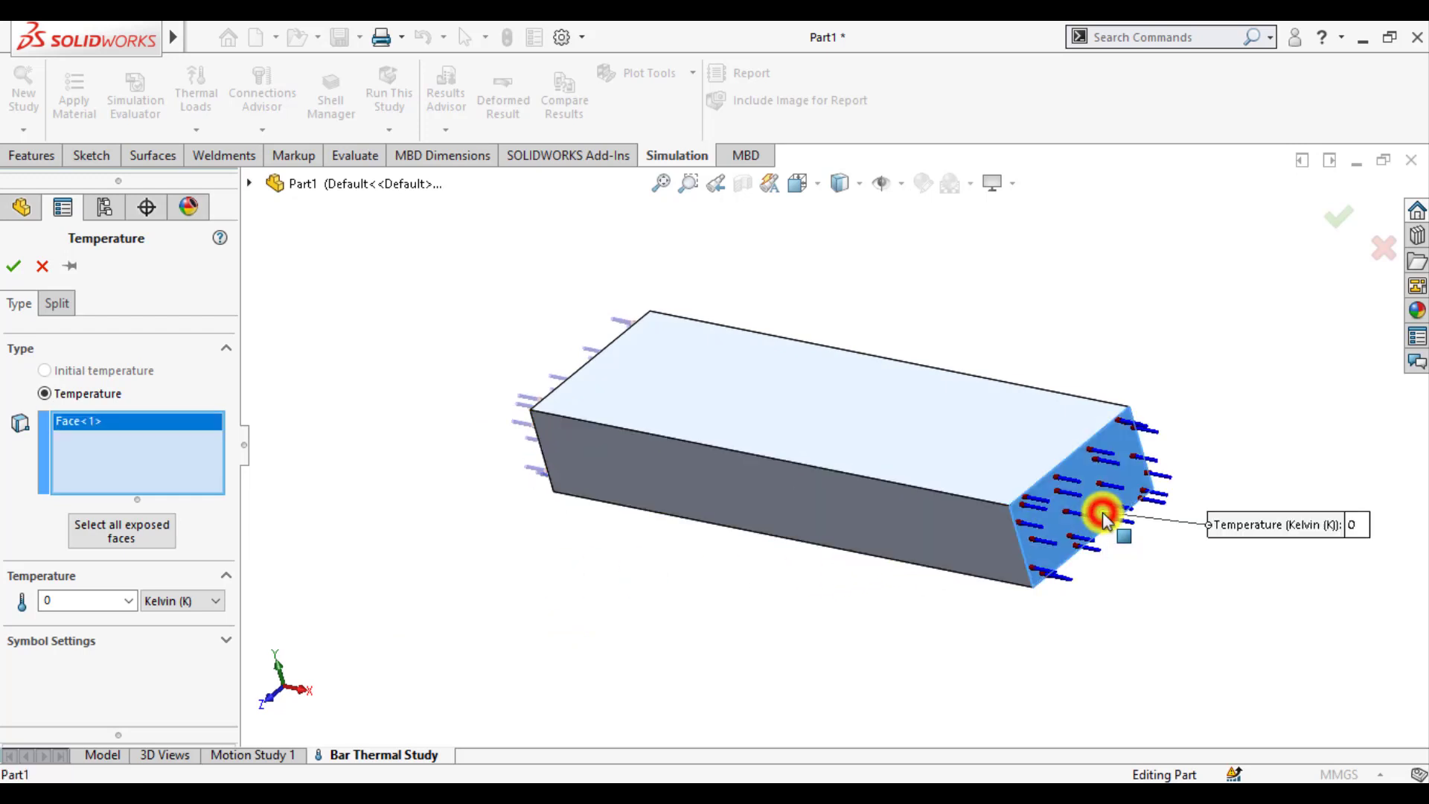
click(198, 600)
click(173, 647)
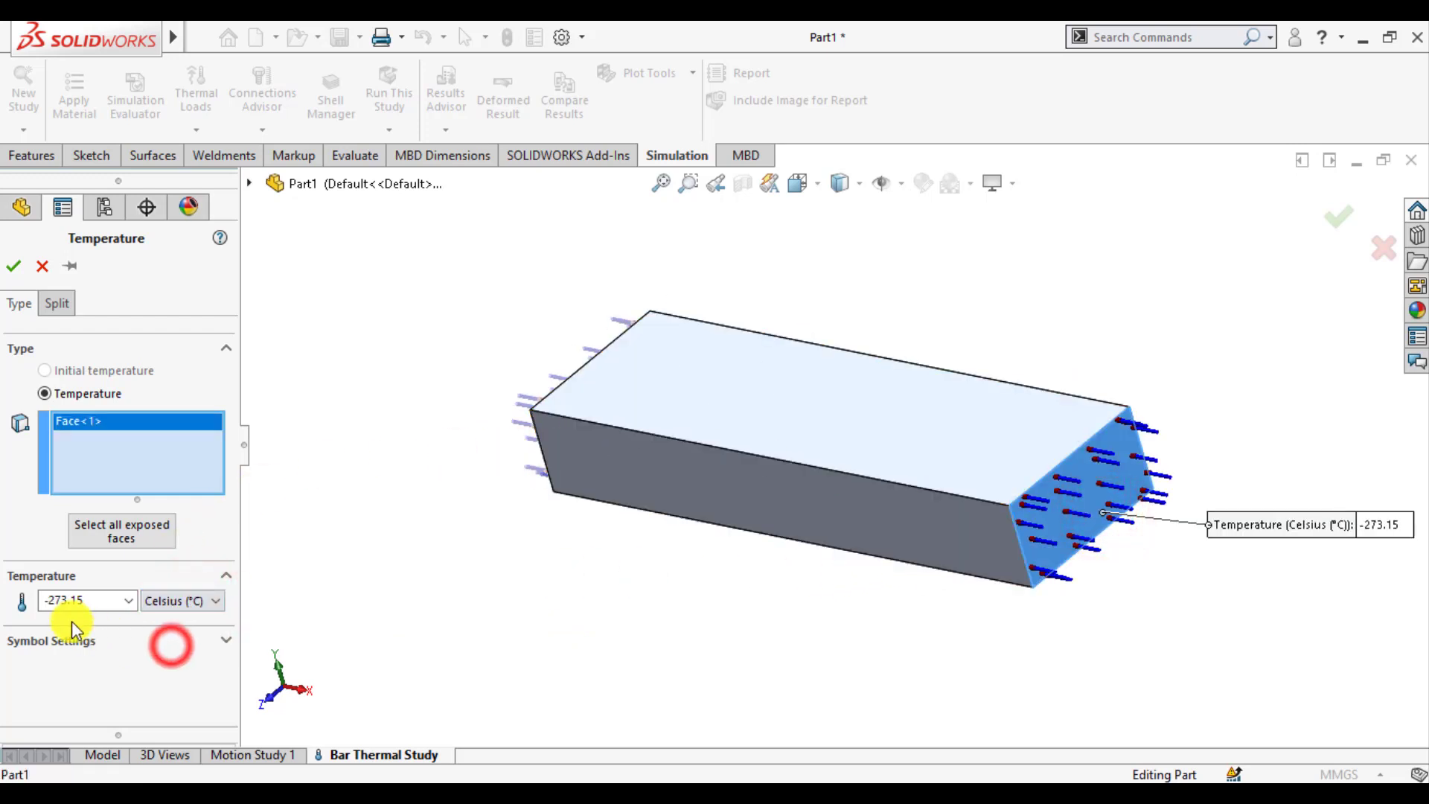
click(93, 592)
text(25)
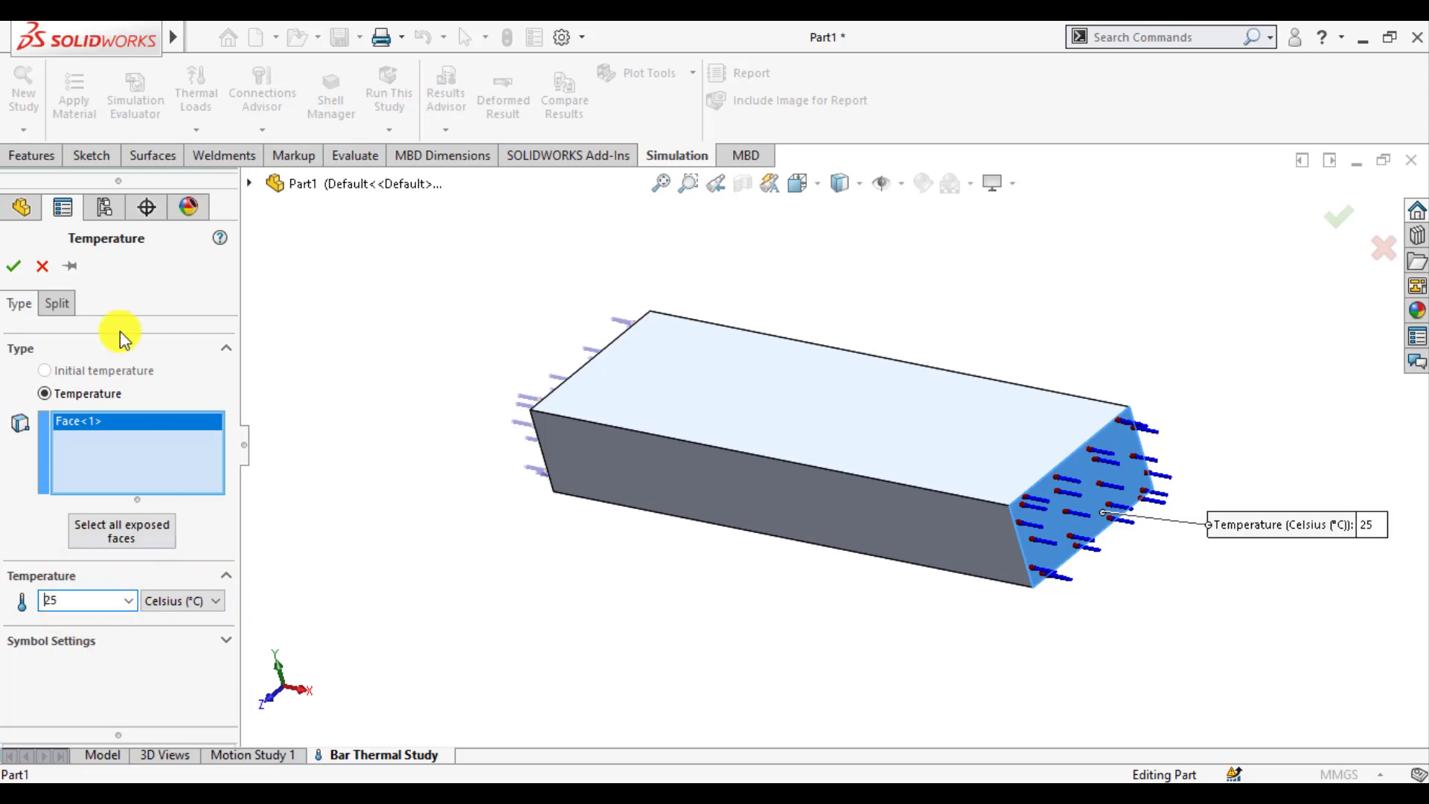
click(14, 266)
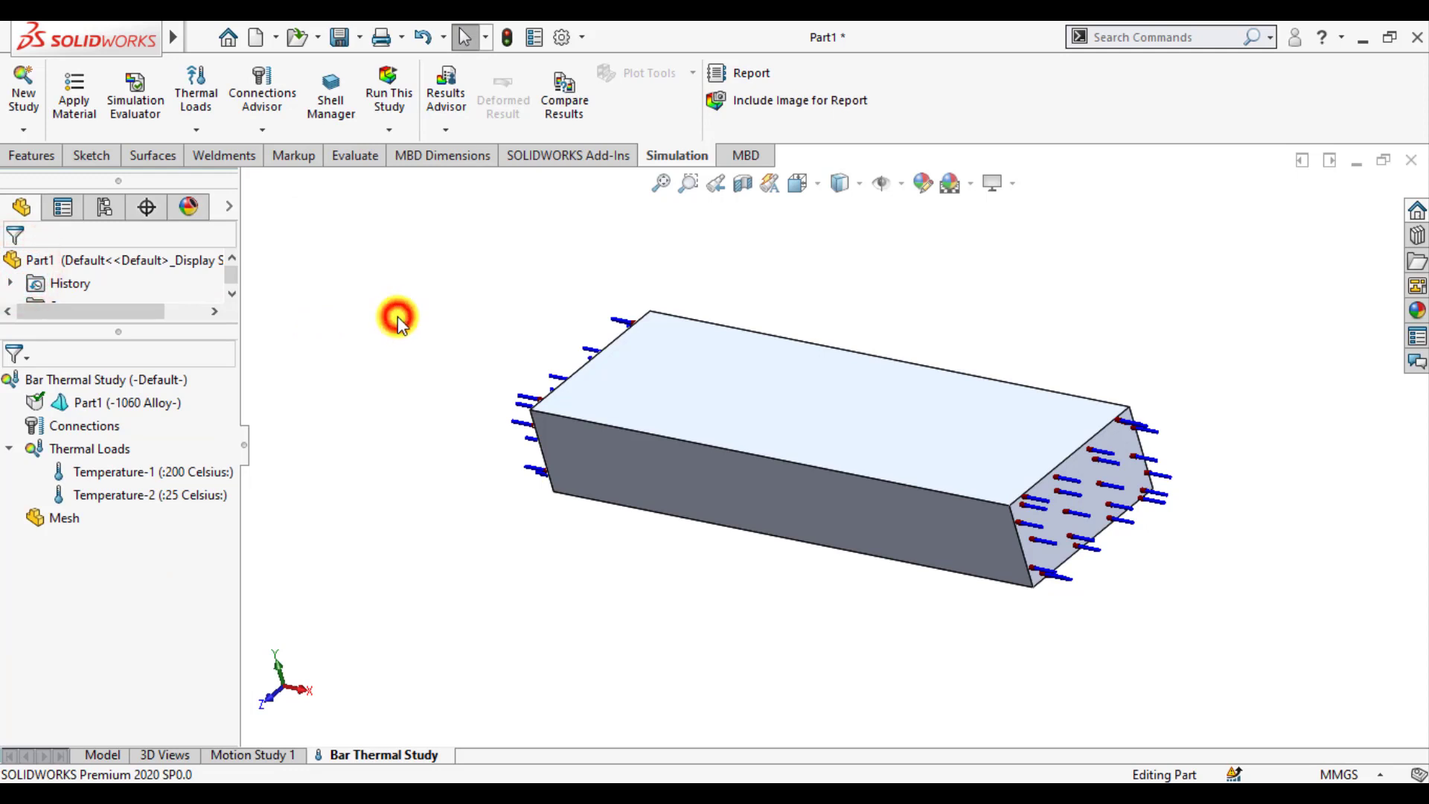
Step: Add a heat flux load of 0 W/m^2 on the bar's four long side faces to insulate them
middle_drag(395, 316, 456, 341)
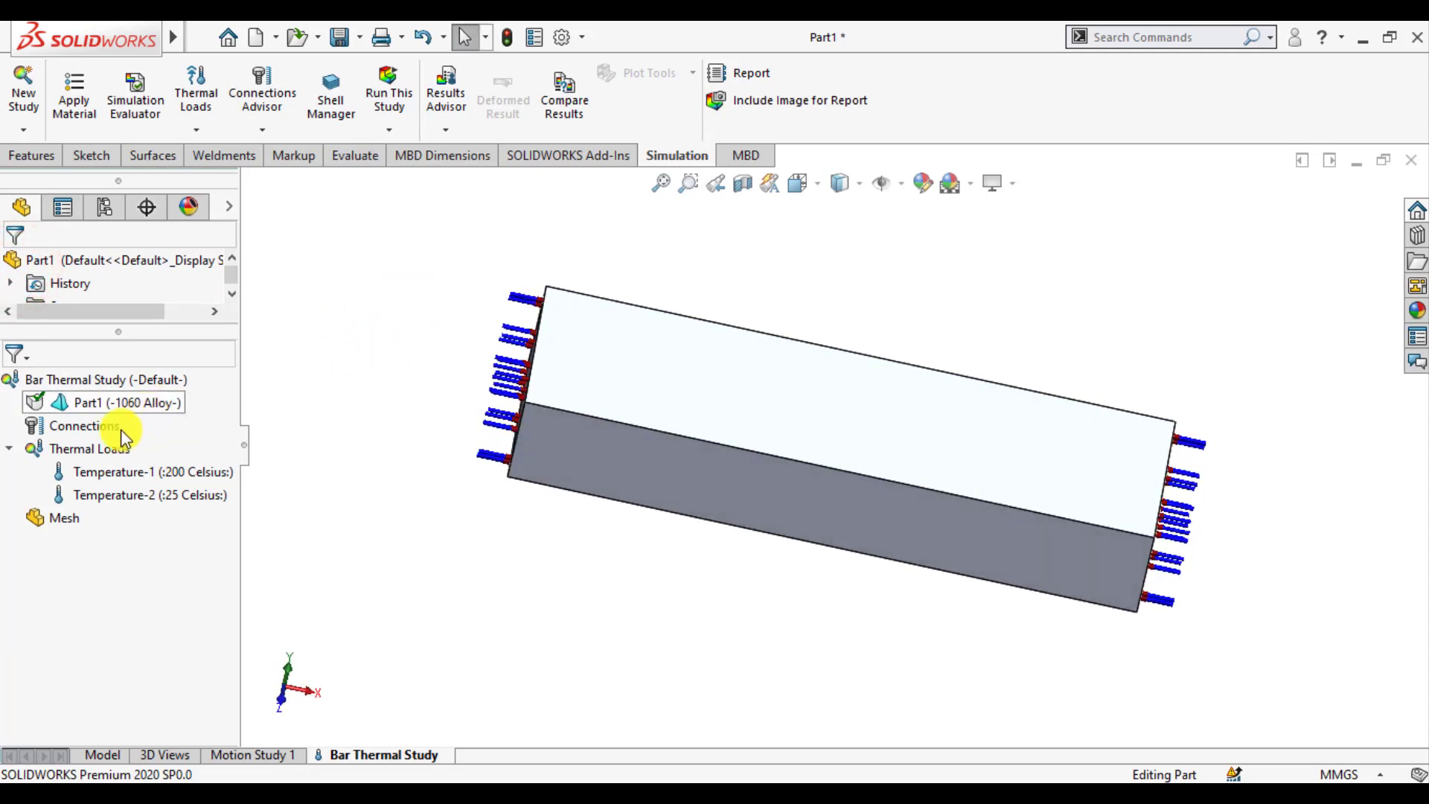
right_click(92, 450)
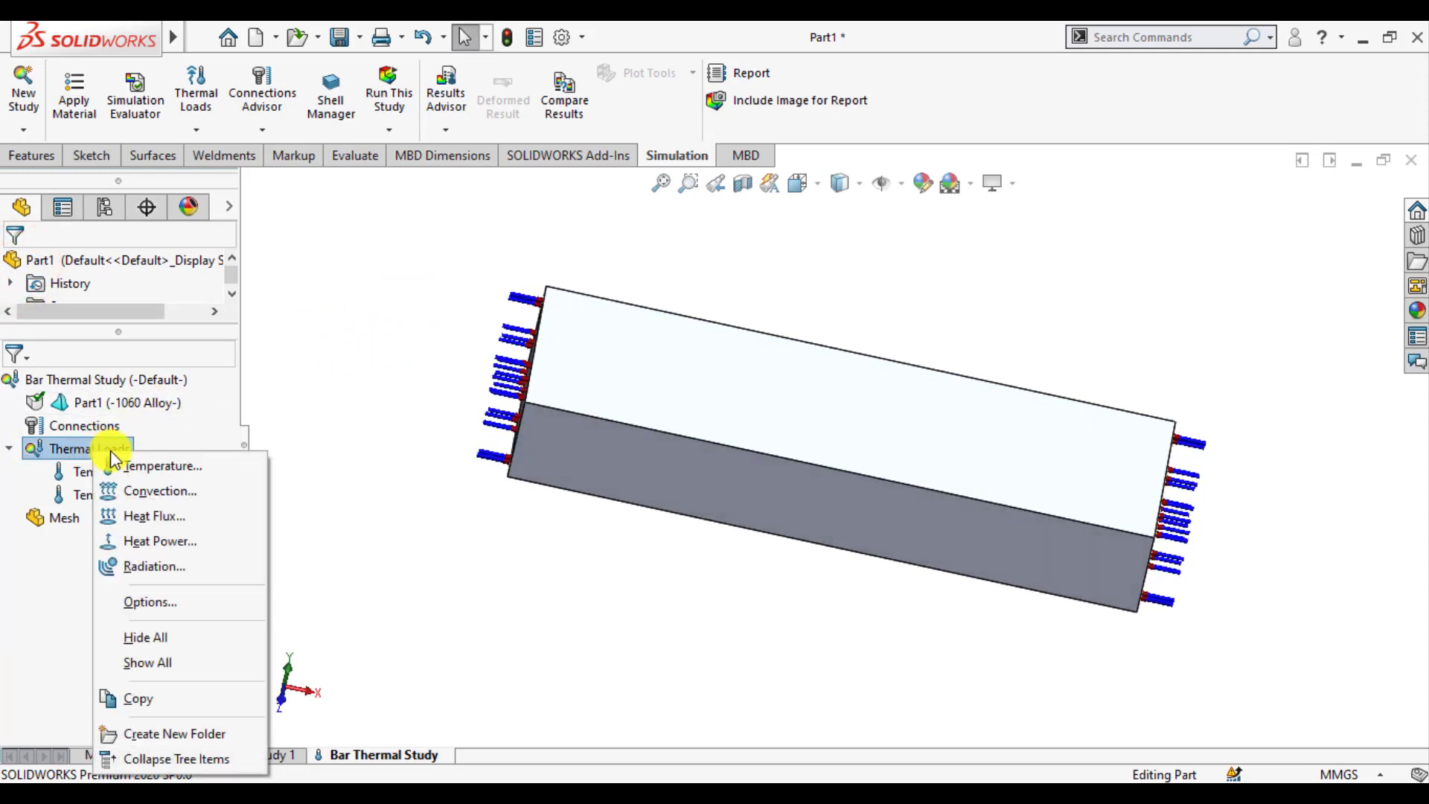
click(153, 519)
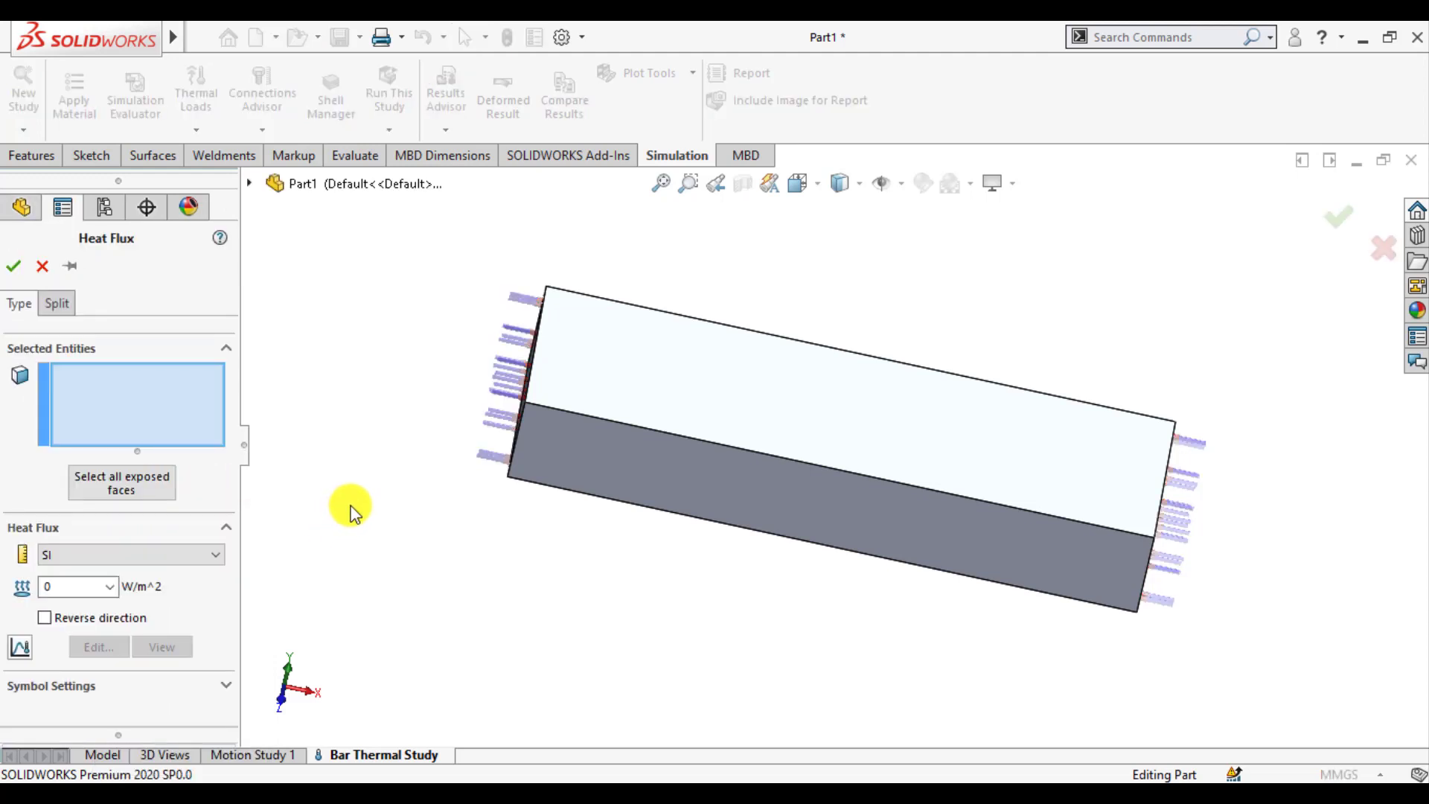
click(703, 449)
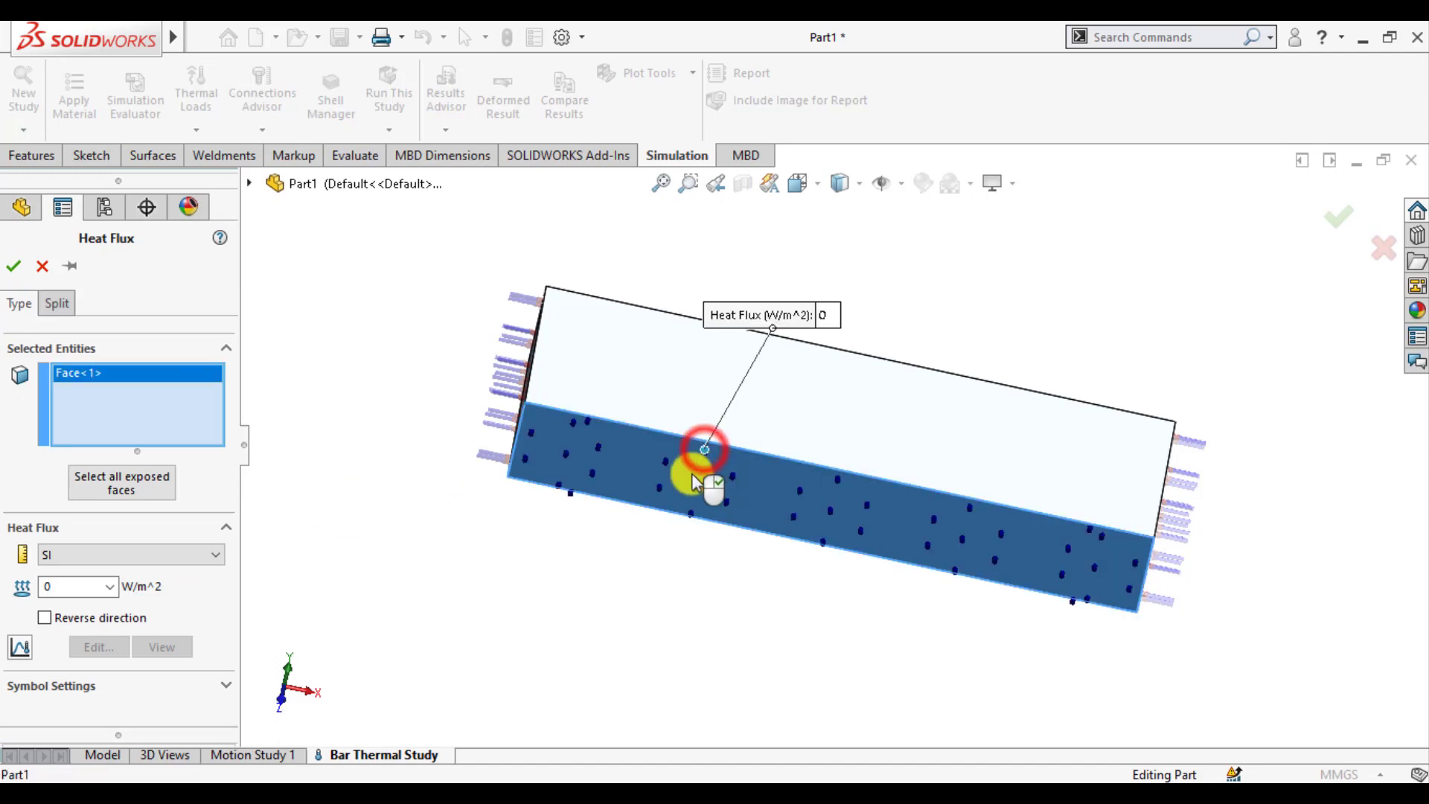
click(837, 432)
middle_drag(693, 623, 765, 369)
click(727, 451)
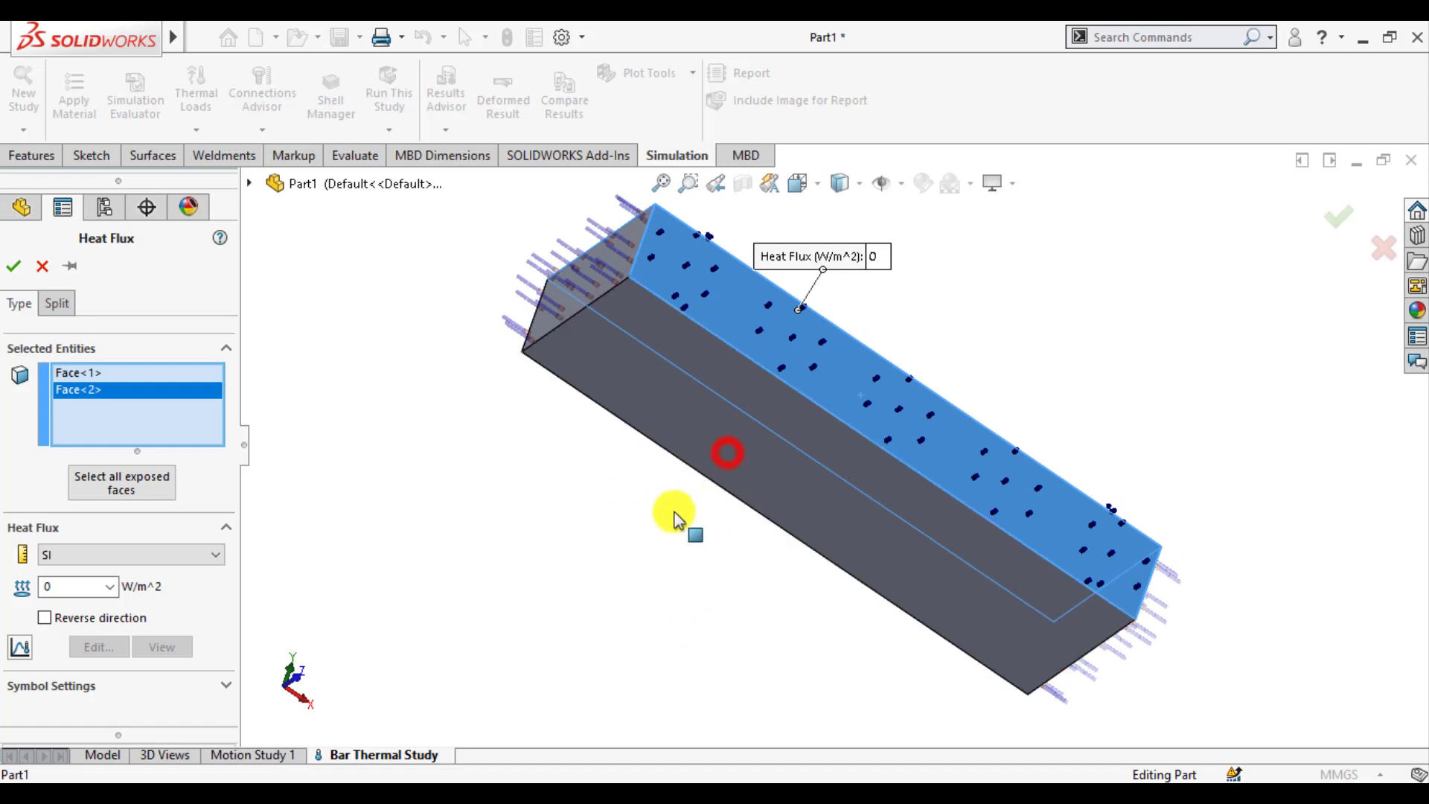
middle_drag(728, 469, 776, 443)
click(776, 443)
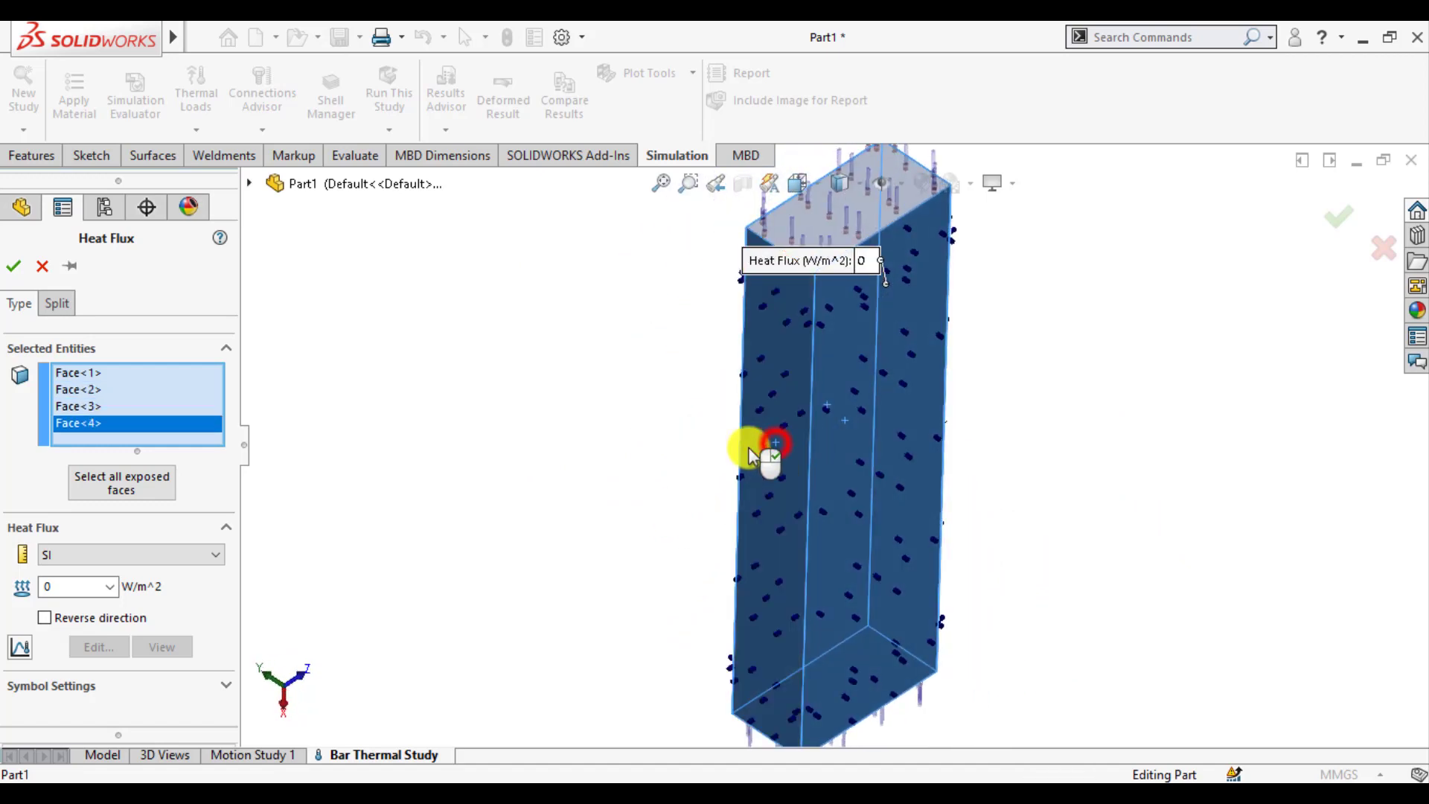
middle_drag(657, 399, 536, 565)
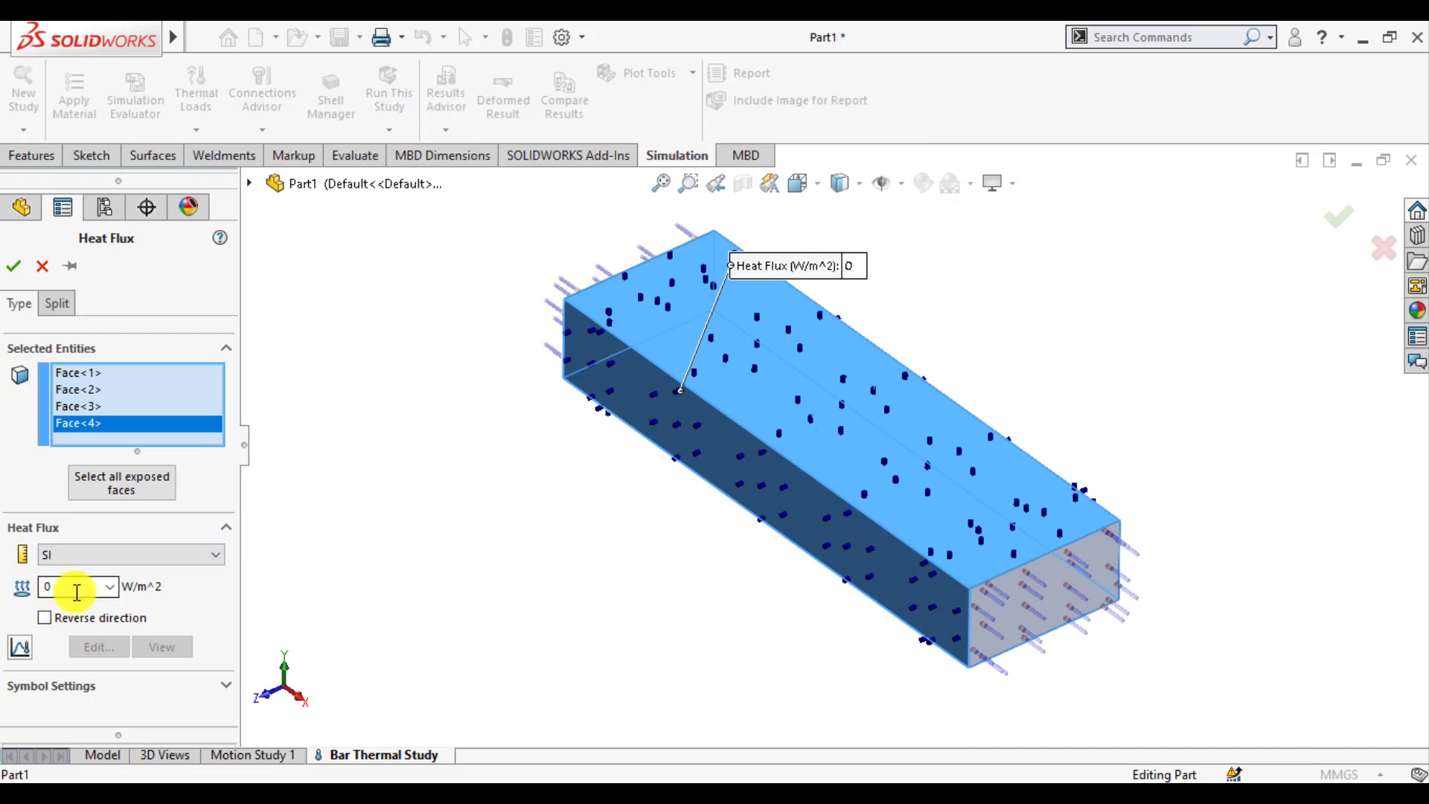
click(13, 266)
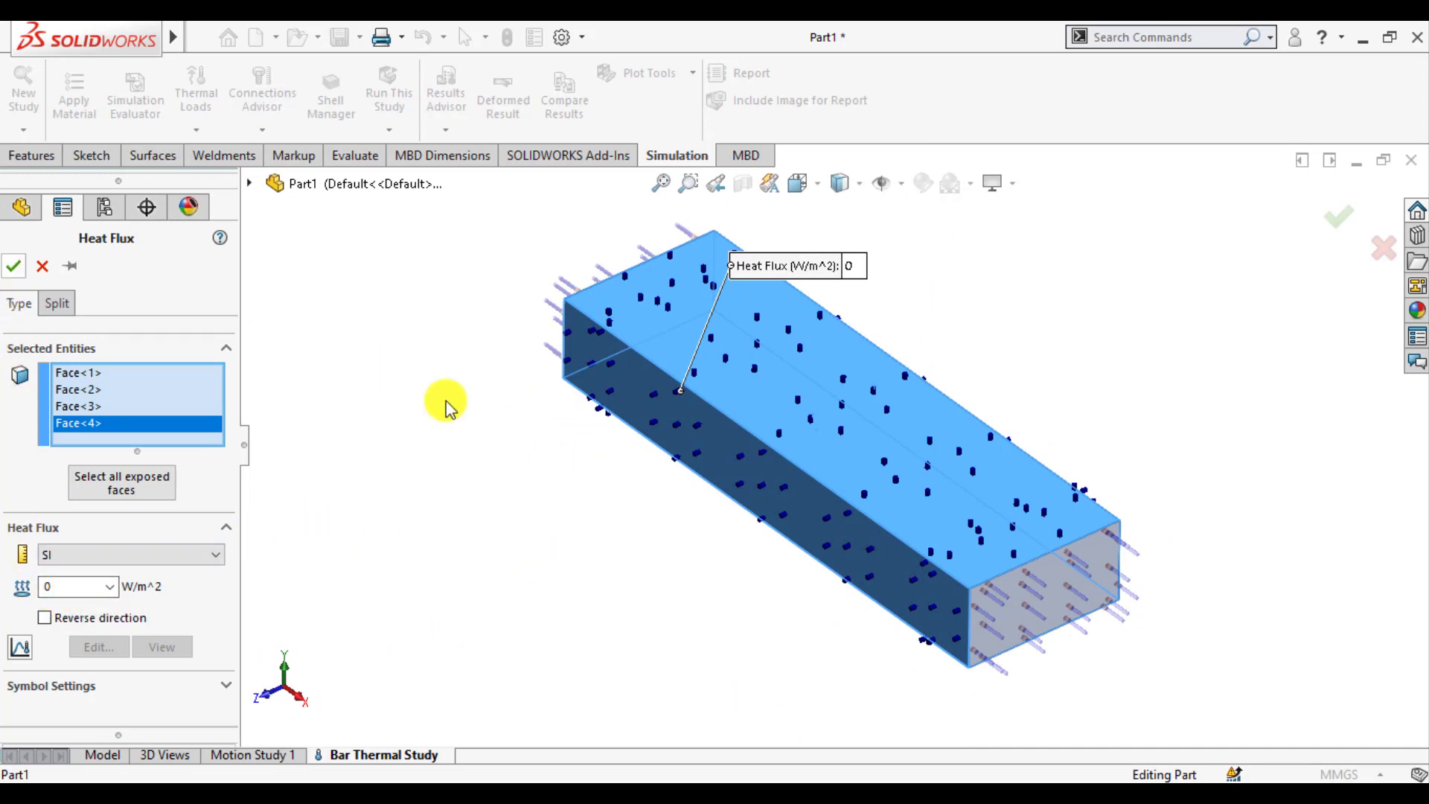
click(519, 472)
Step: Run the Bar Thermal Study and examine the resulting temperature plot along the bar
scroll(1035, 398, up, 2)
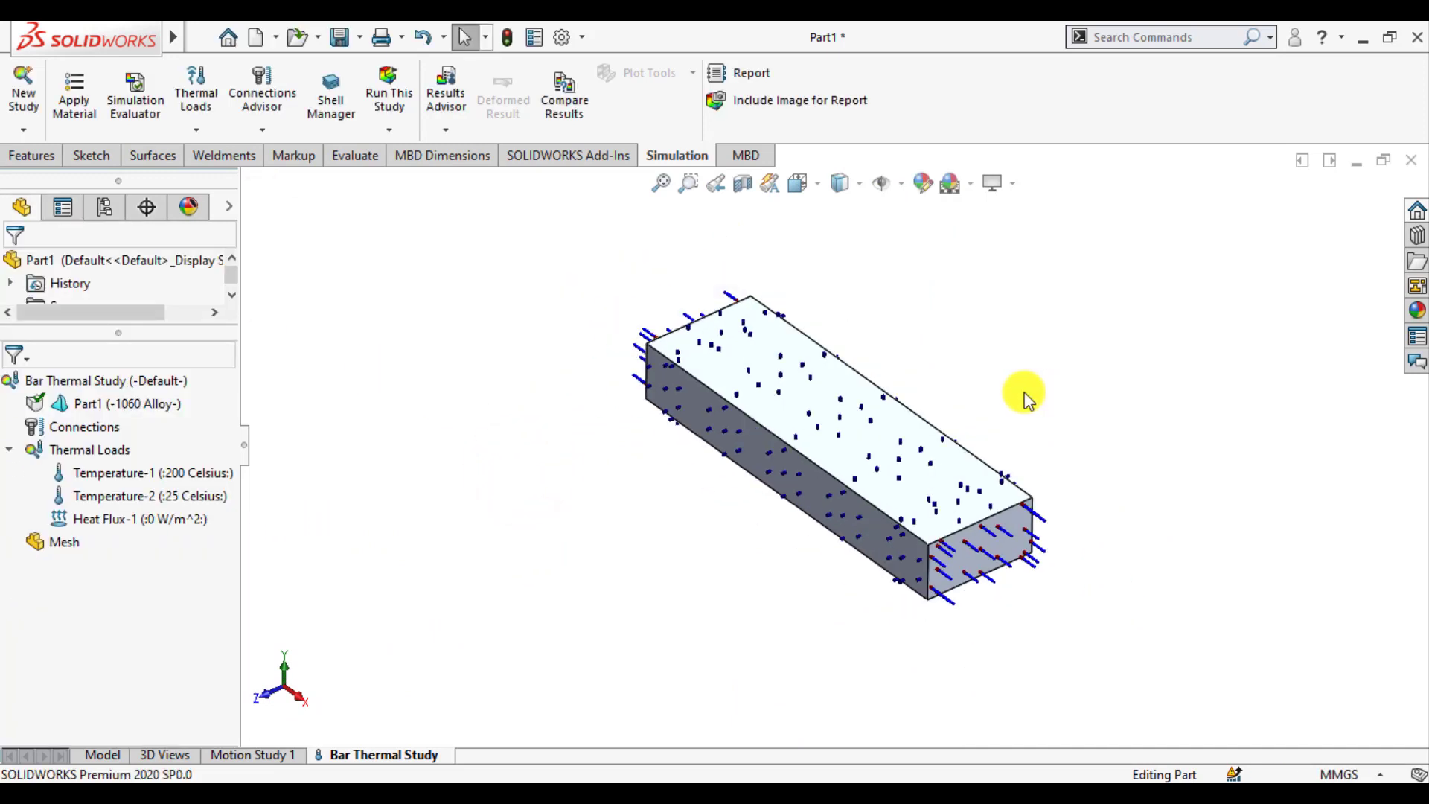
middle_drag(978, 402, 994, 498)
scroll(826, 410, down, 3)
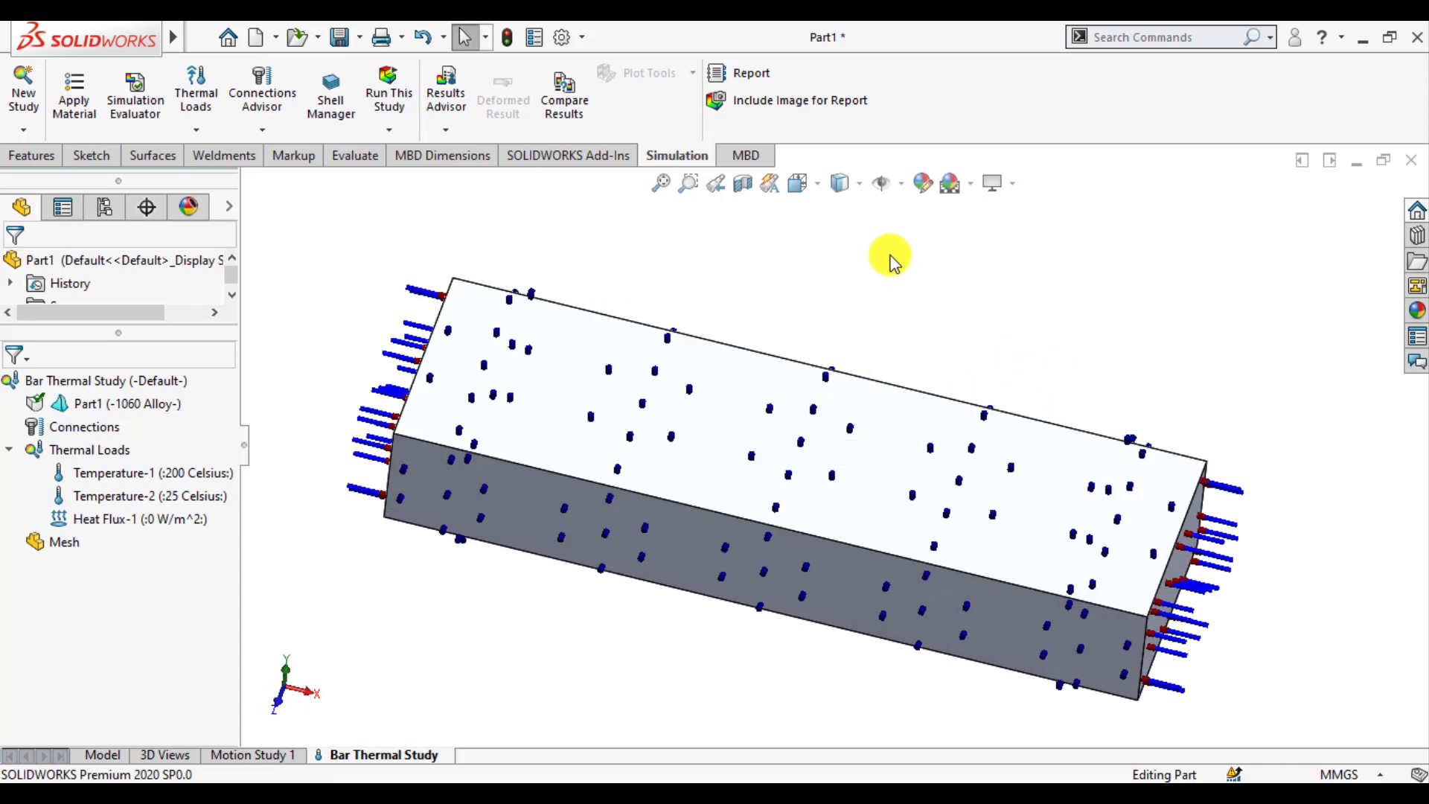
click(394, 93)
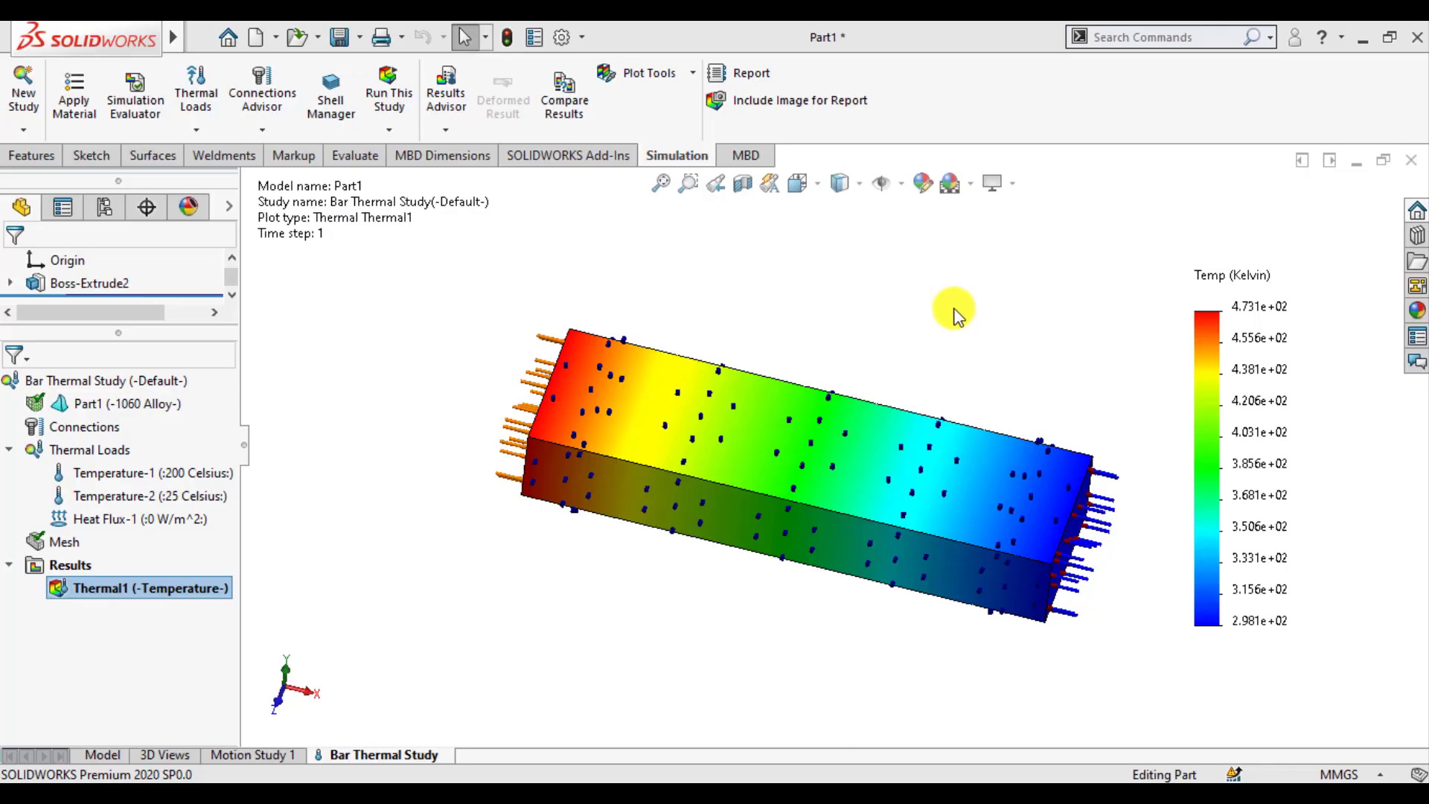
middle_drag(662, 557, 836, 612)
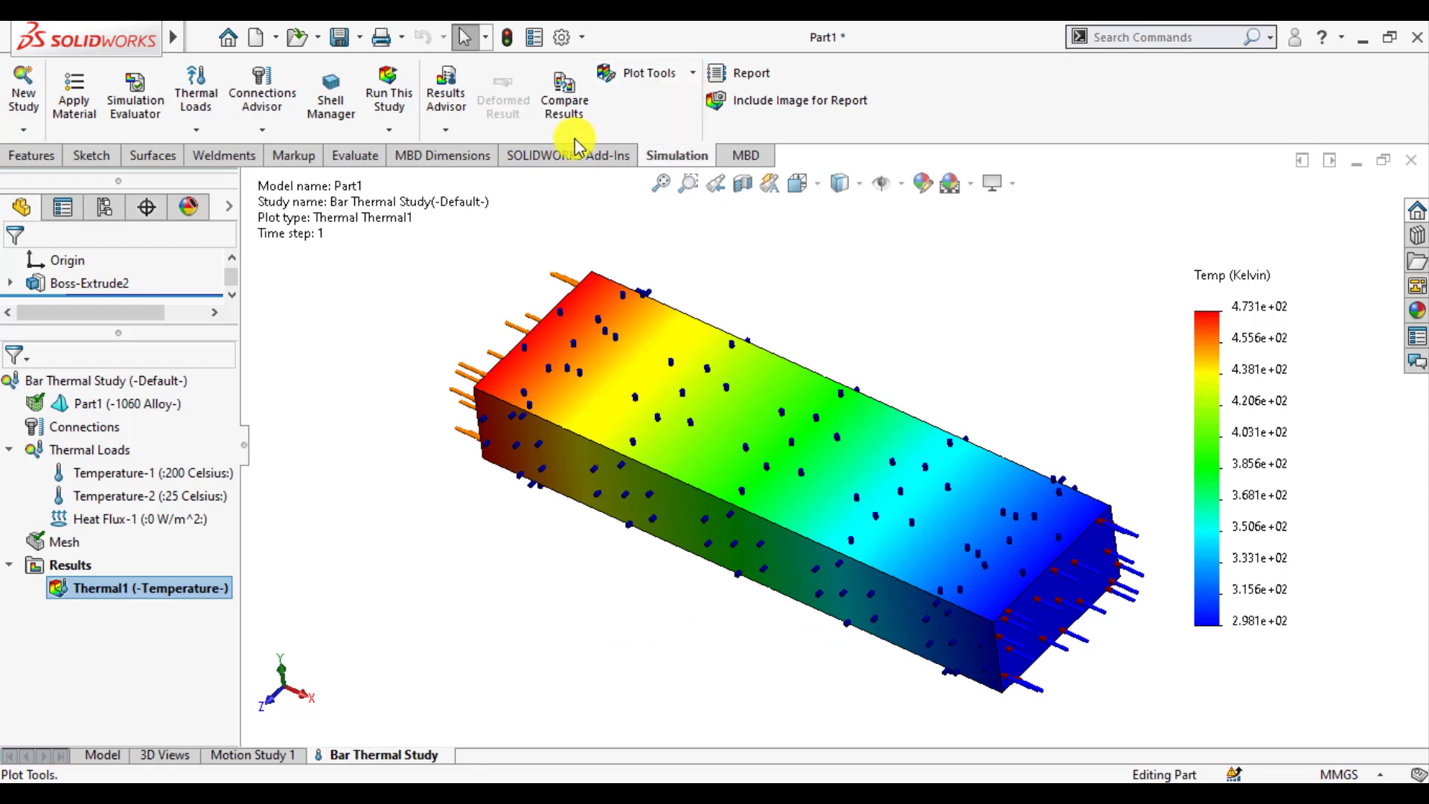
Step: Edit the Thermal1 temperature plot to display Celsius and use the floating number format for its legend values
right_click(72, 593)
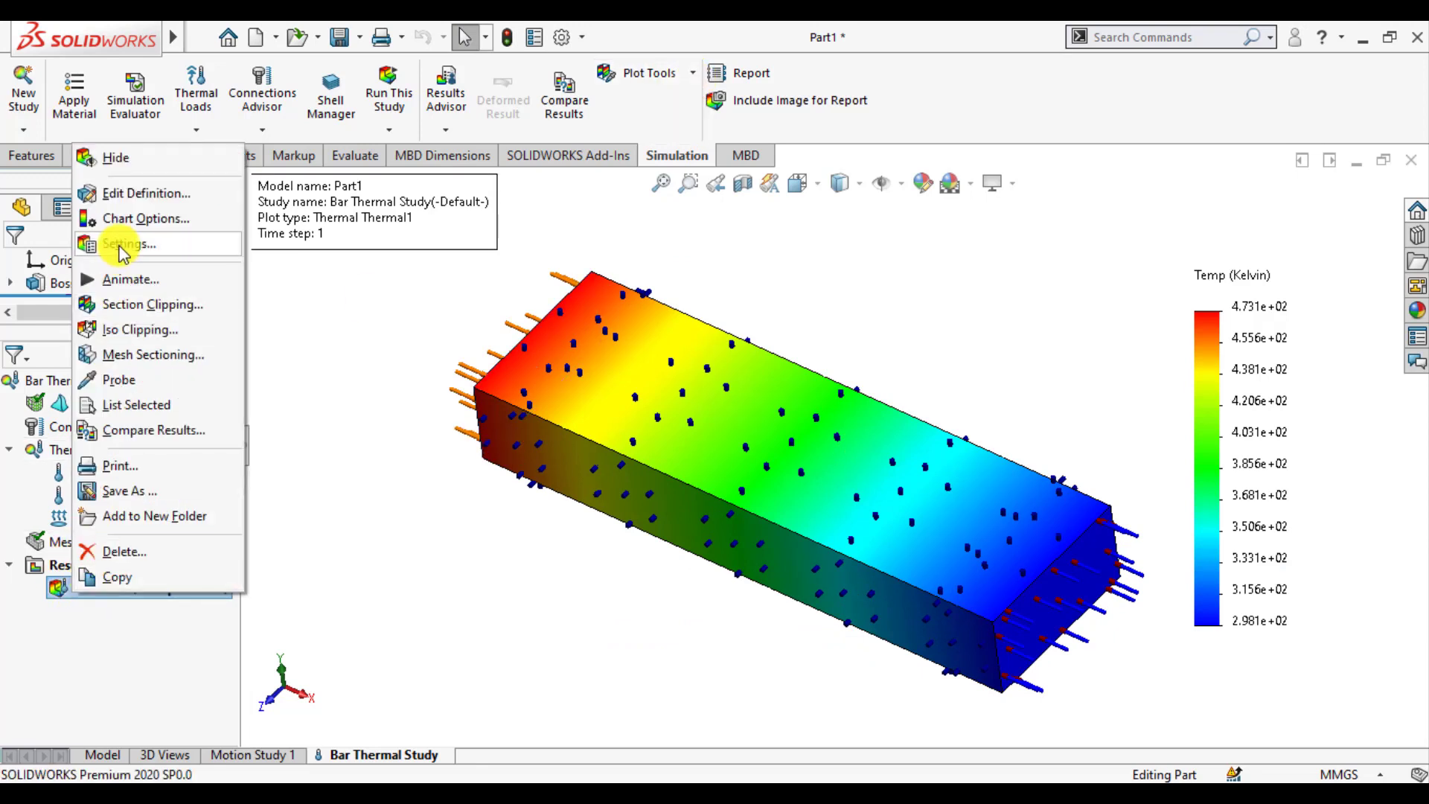
click(138, 191)
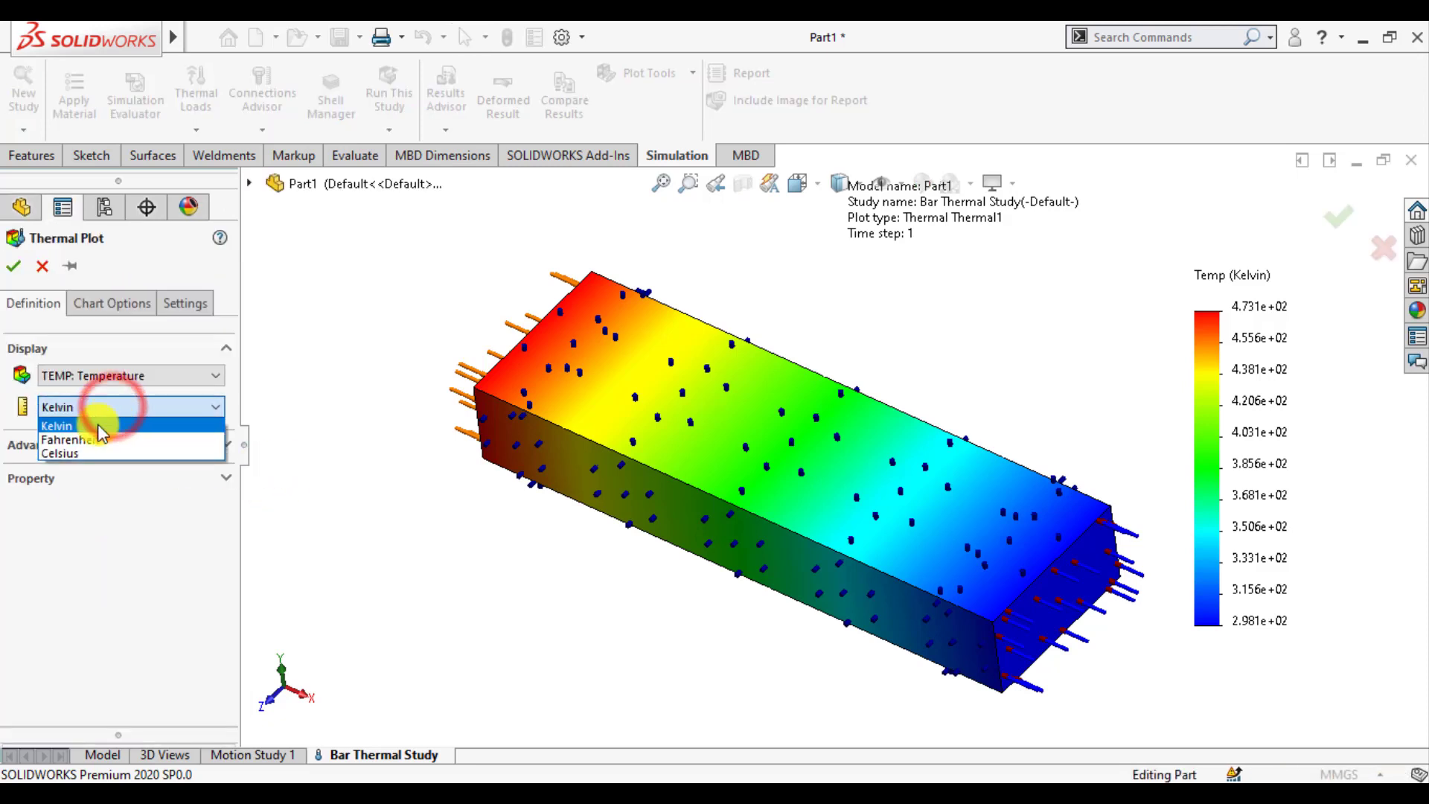
click(69, 452)
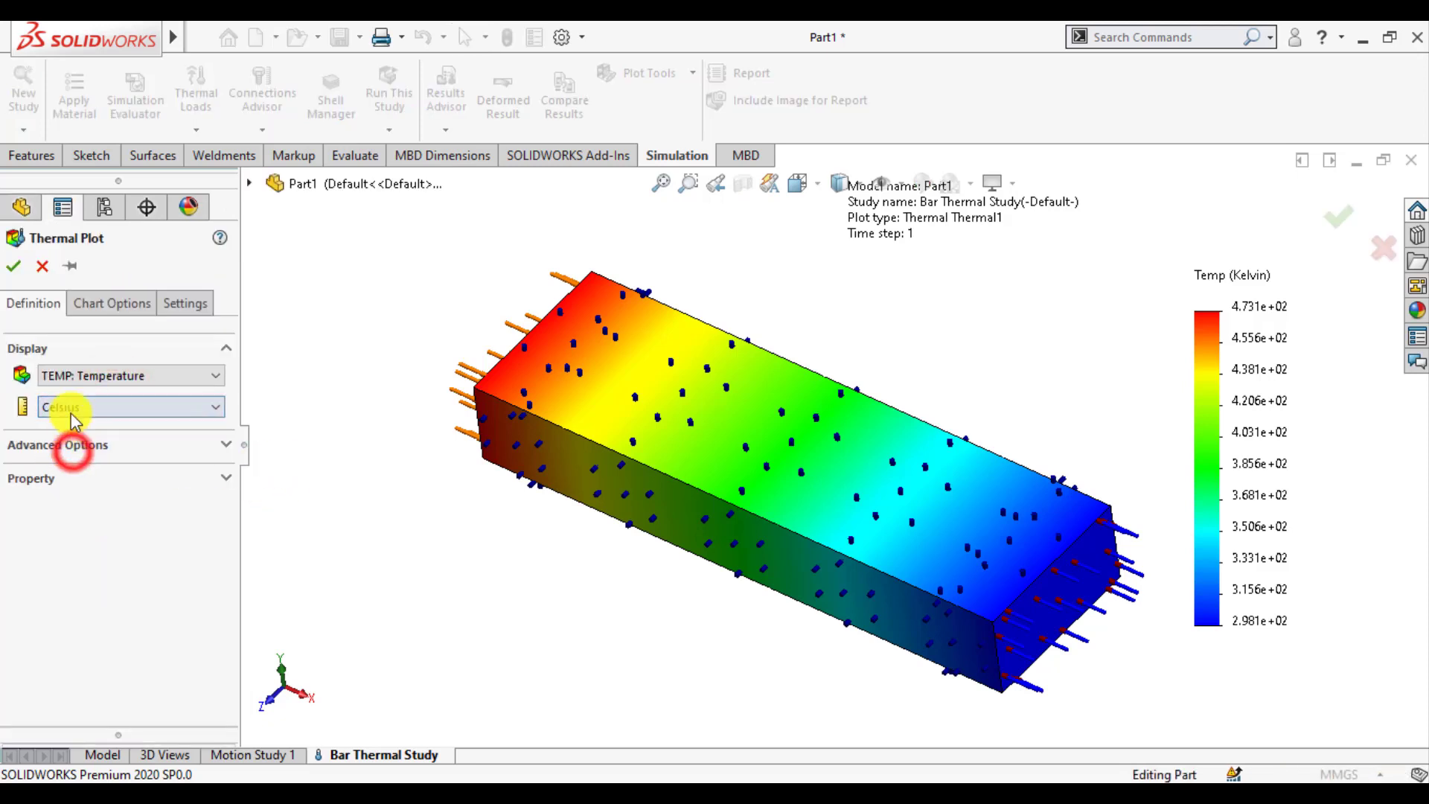
click(106, 305)
drag(227, 463, 222, 586)
click(136, 627)
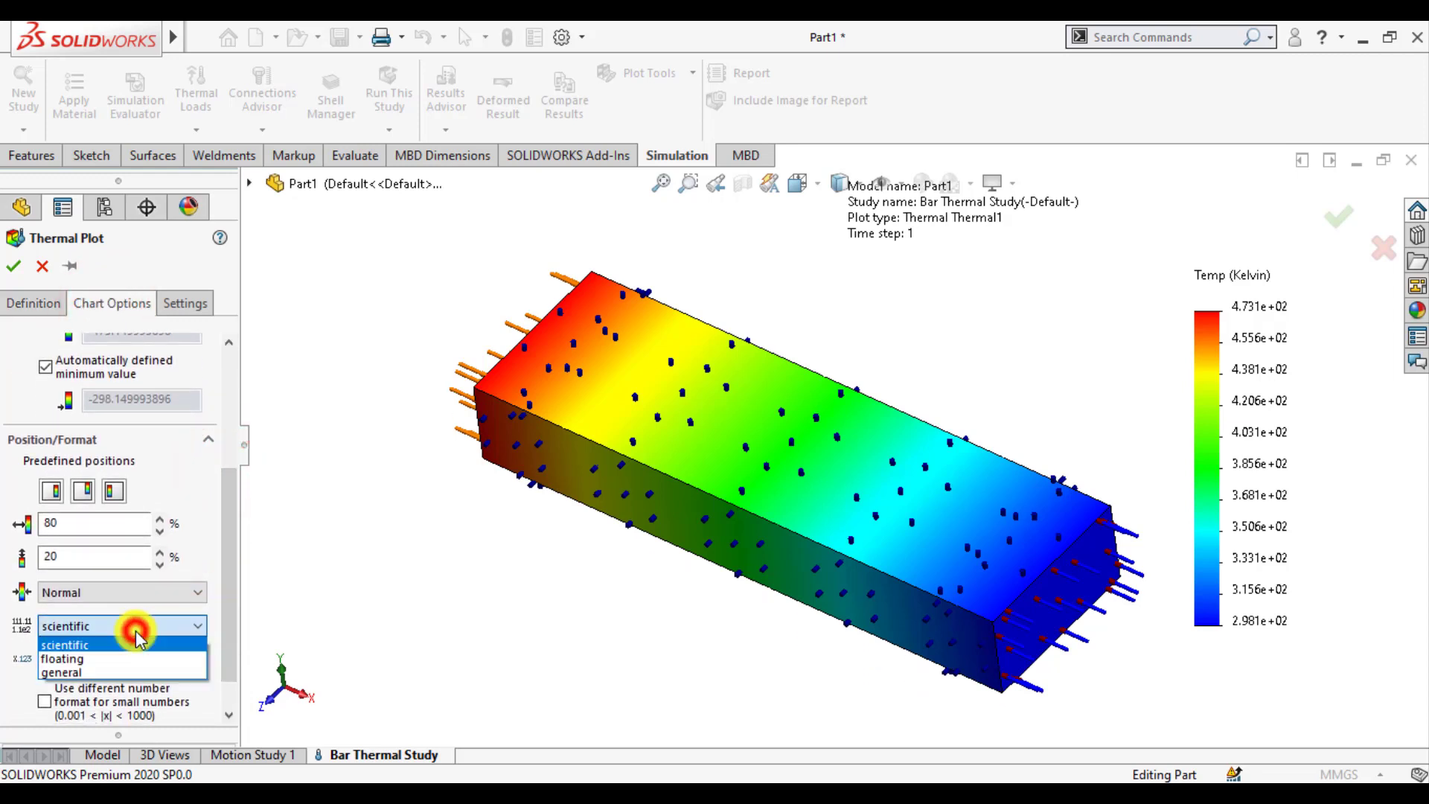
click(90, 658)
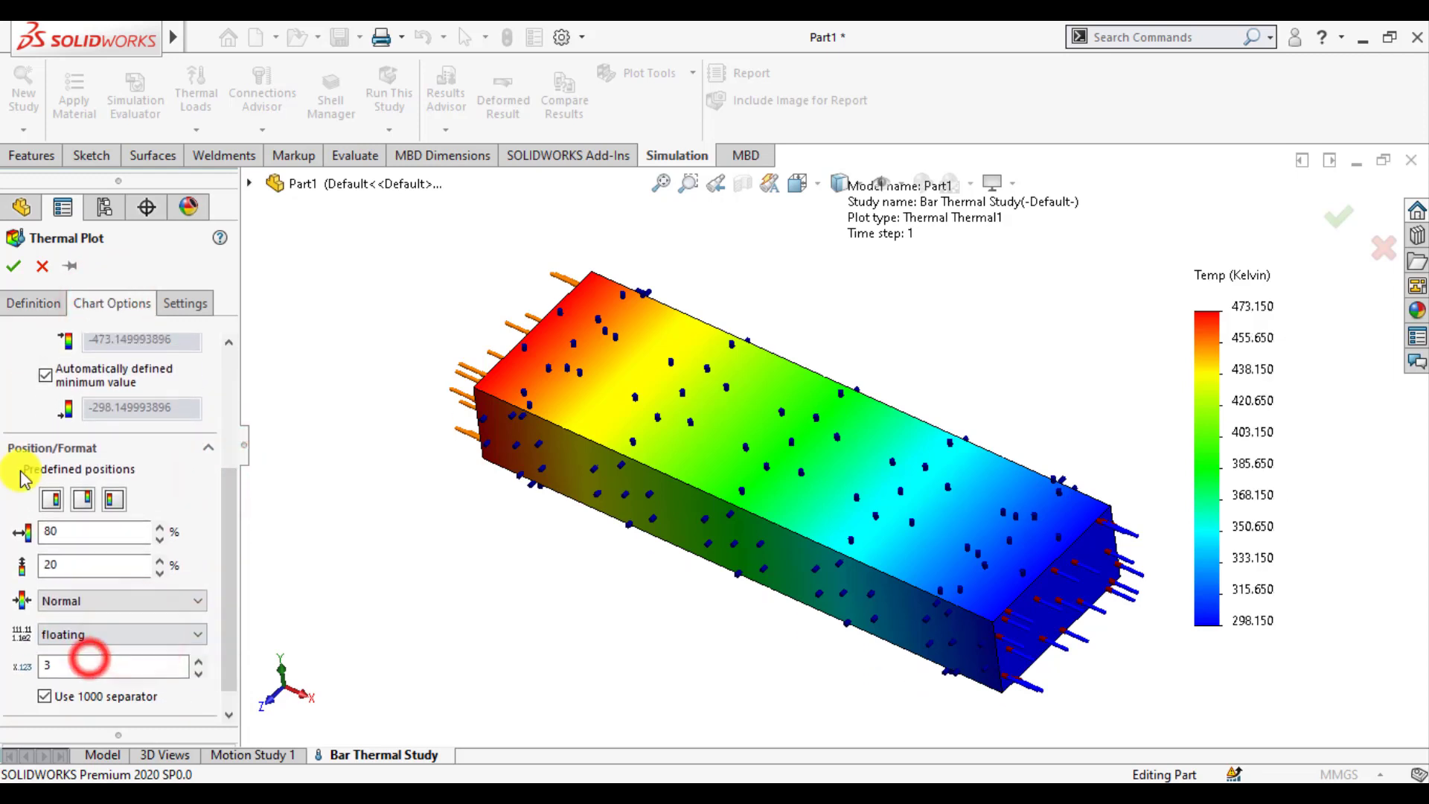
click(11, 270)
click(410, 544)
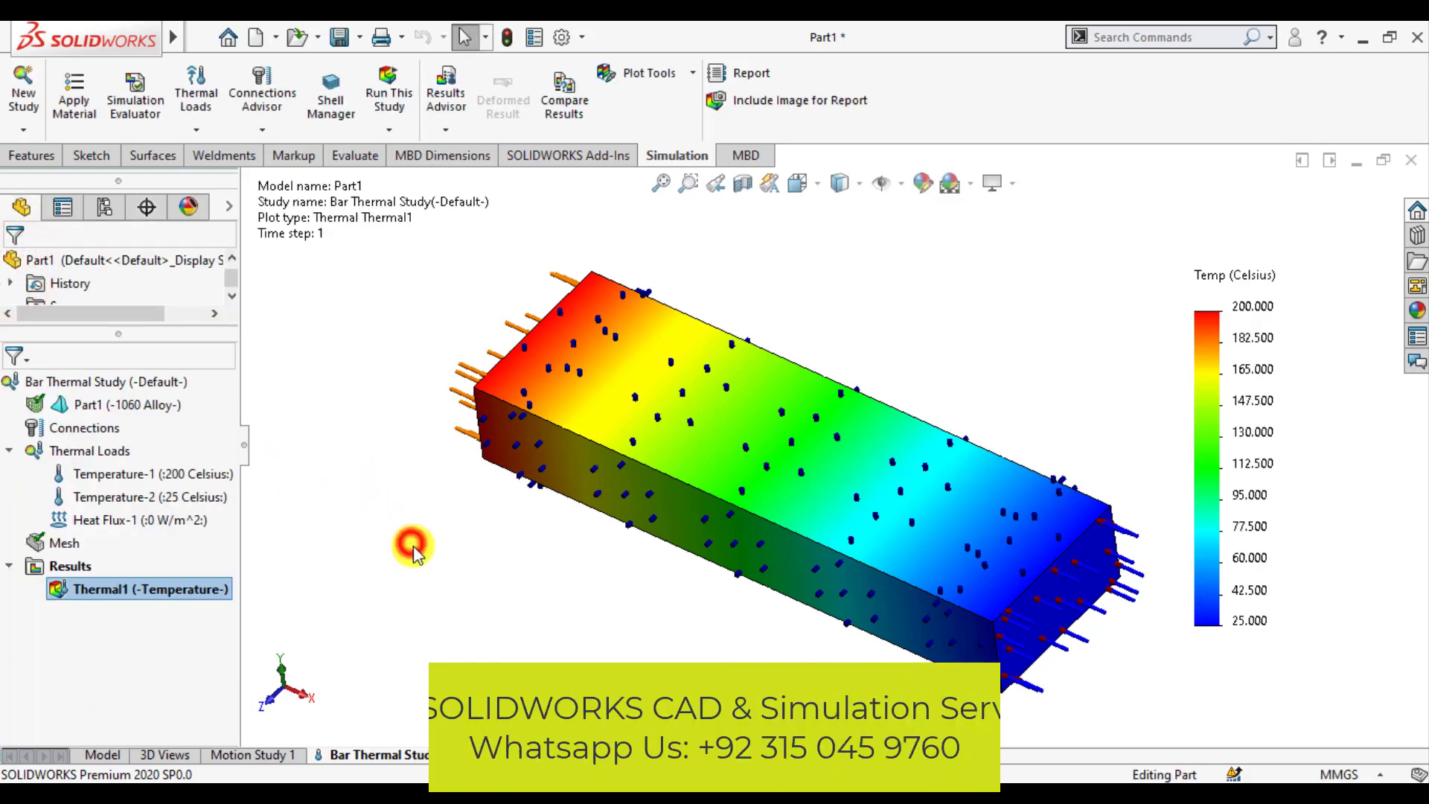
Step: Probe the temperature plot on selected entities, listing the nodal values along the bar's long edge between the top and front faces
middle_drag(1111, 424, 1099, 372)
scroll(1037, 540, down, 2)
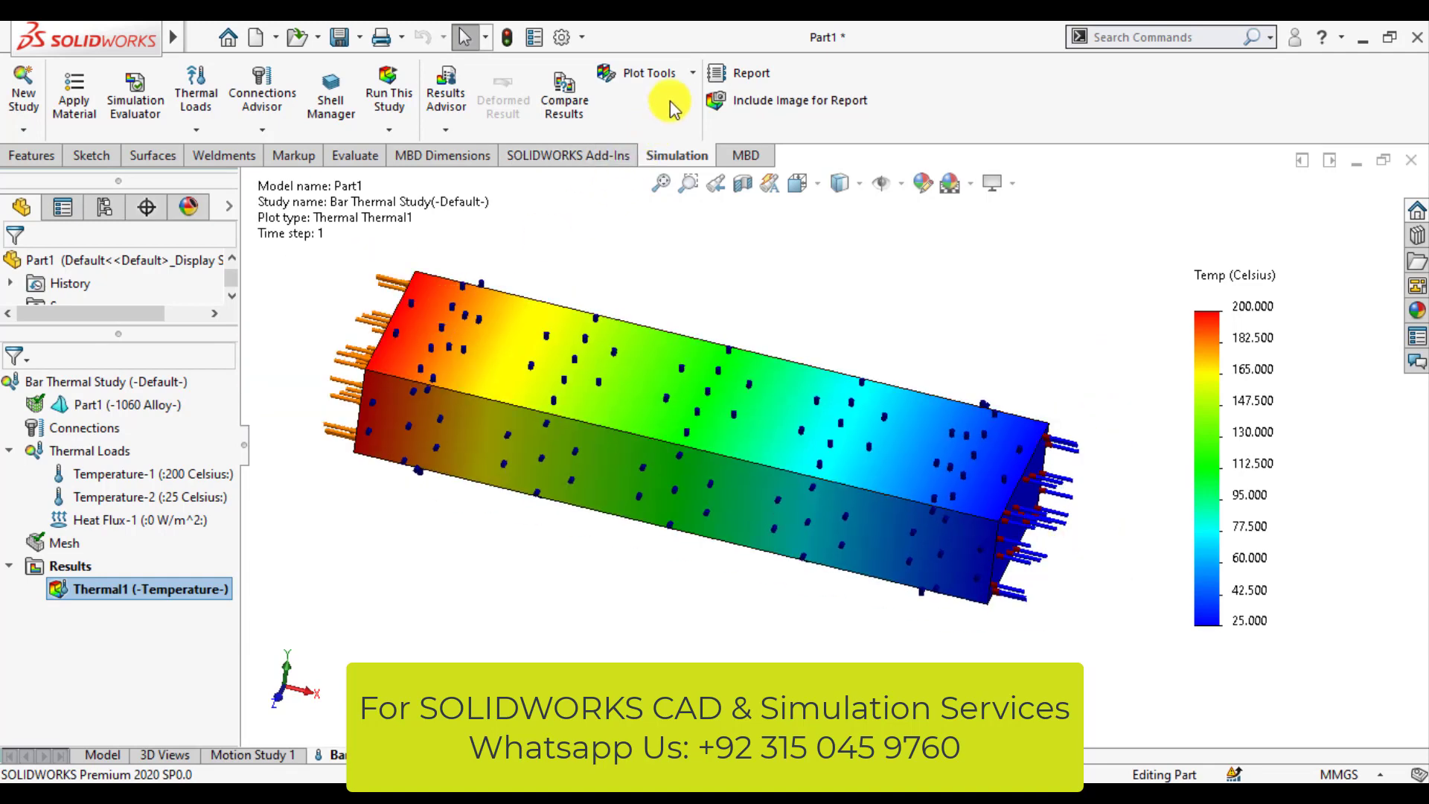
click(693, 77)
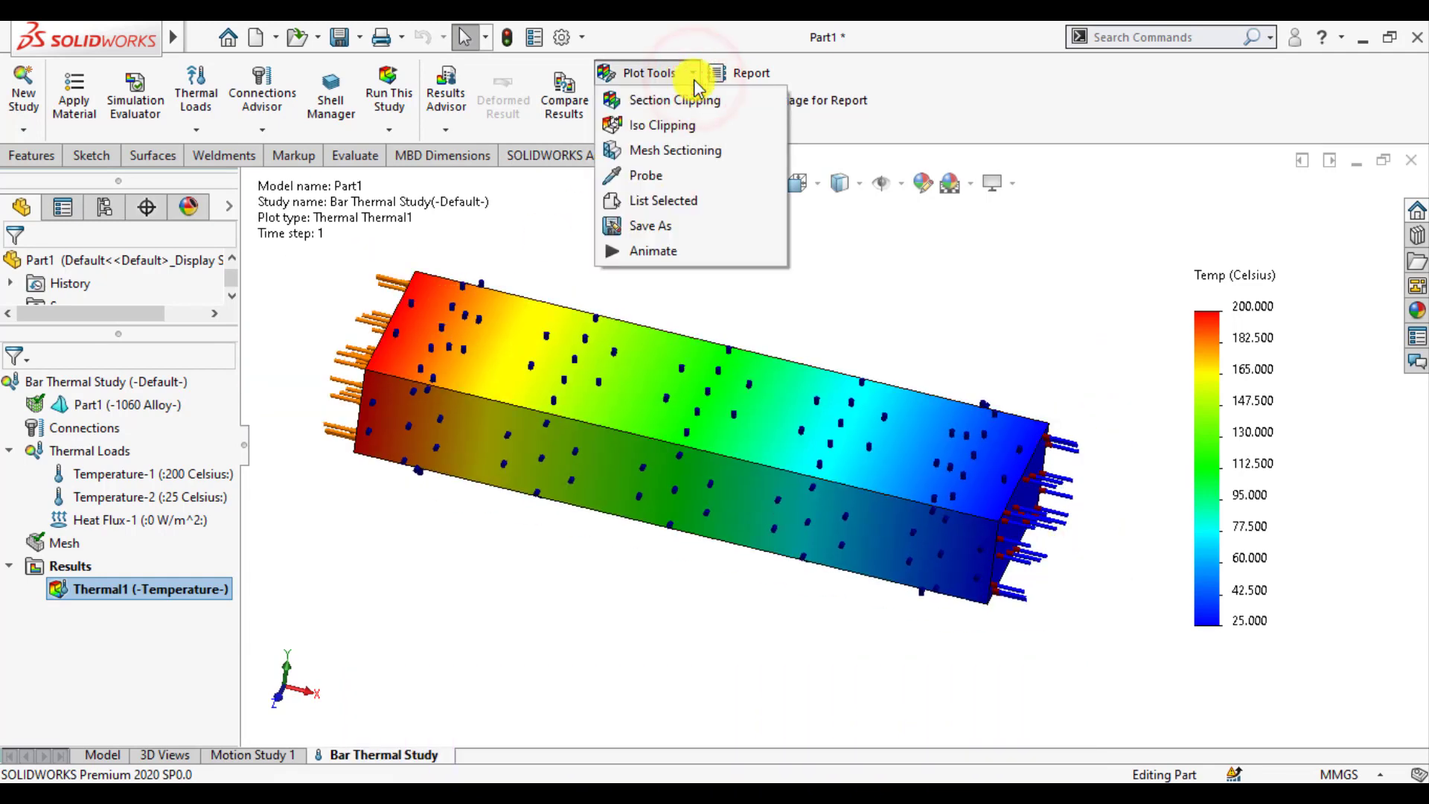
click(631, 177)
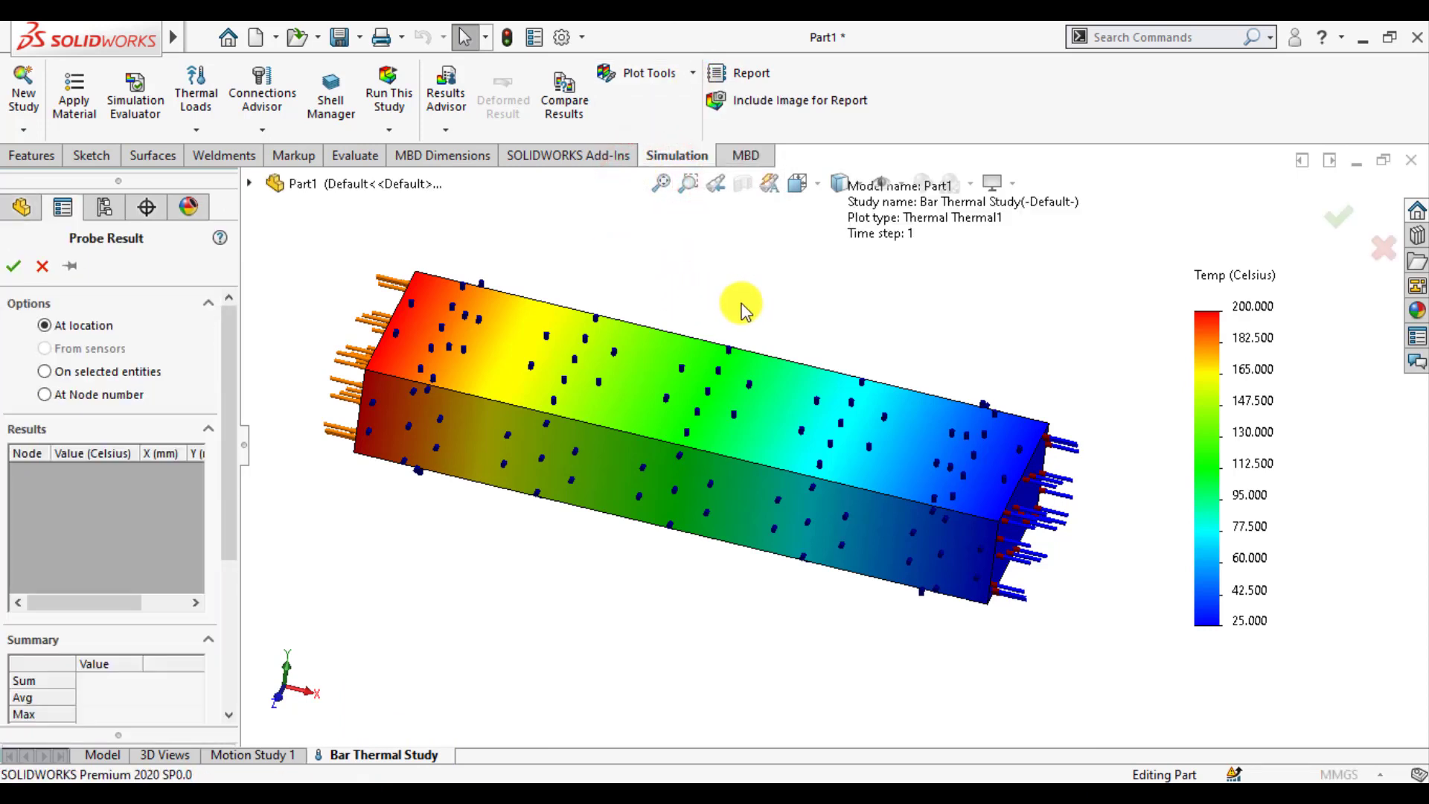
click(46, 373)
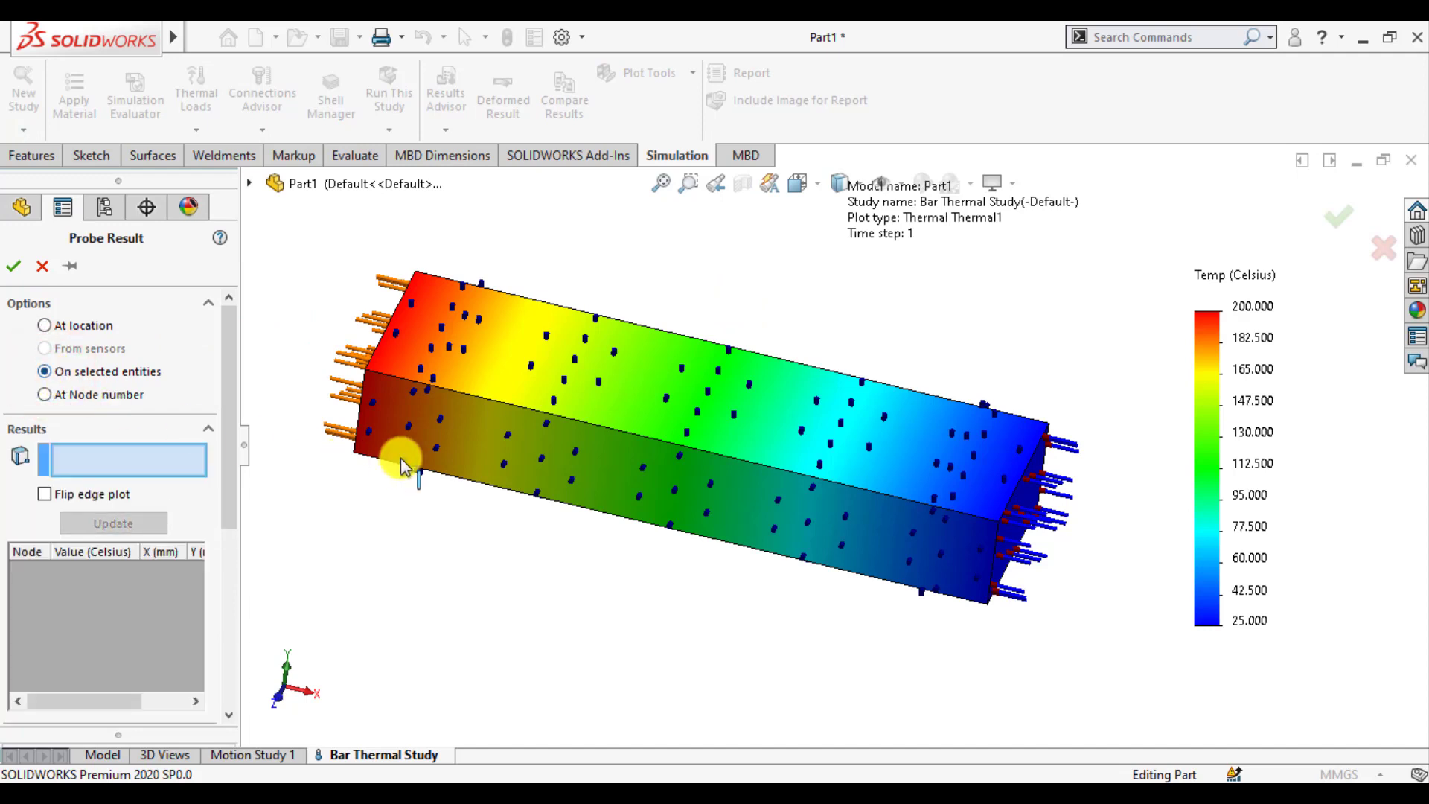
click(540, 412)
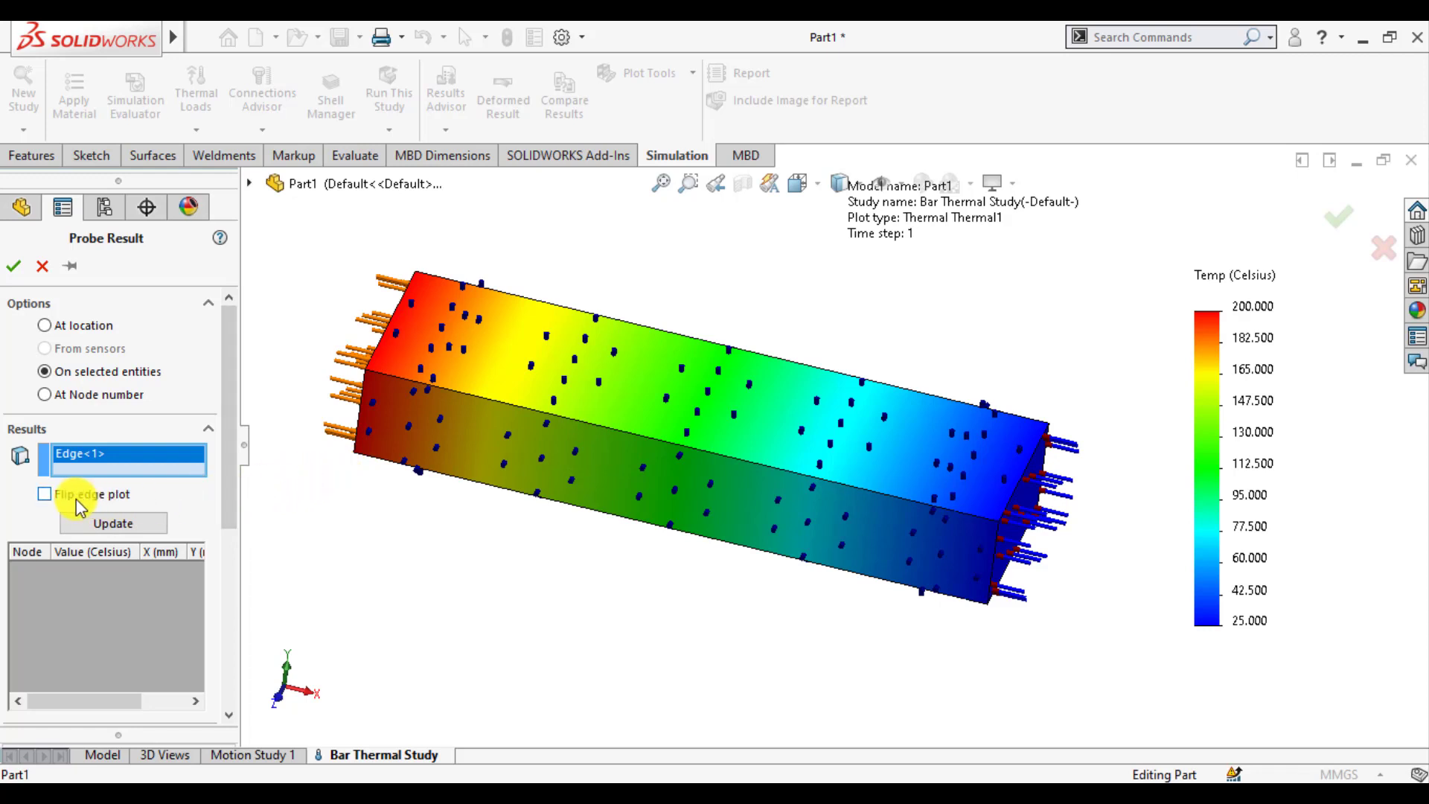
click(100, 530)
mouse_move(230, 462)
mouse_down()
mouse_move(229, 527)
mouse_move(229, 469)
mouse_up()
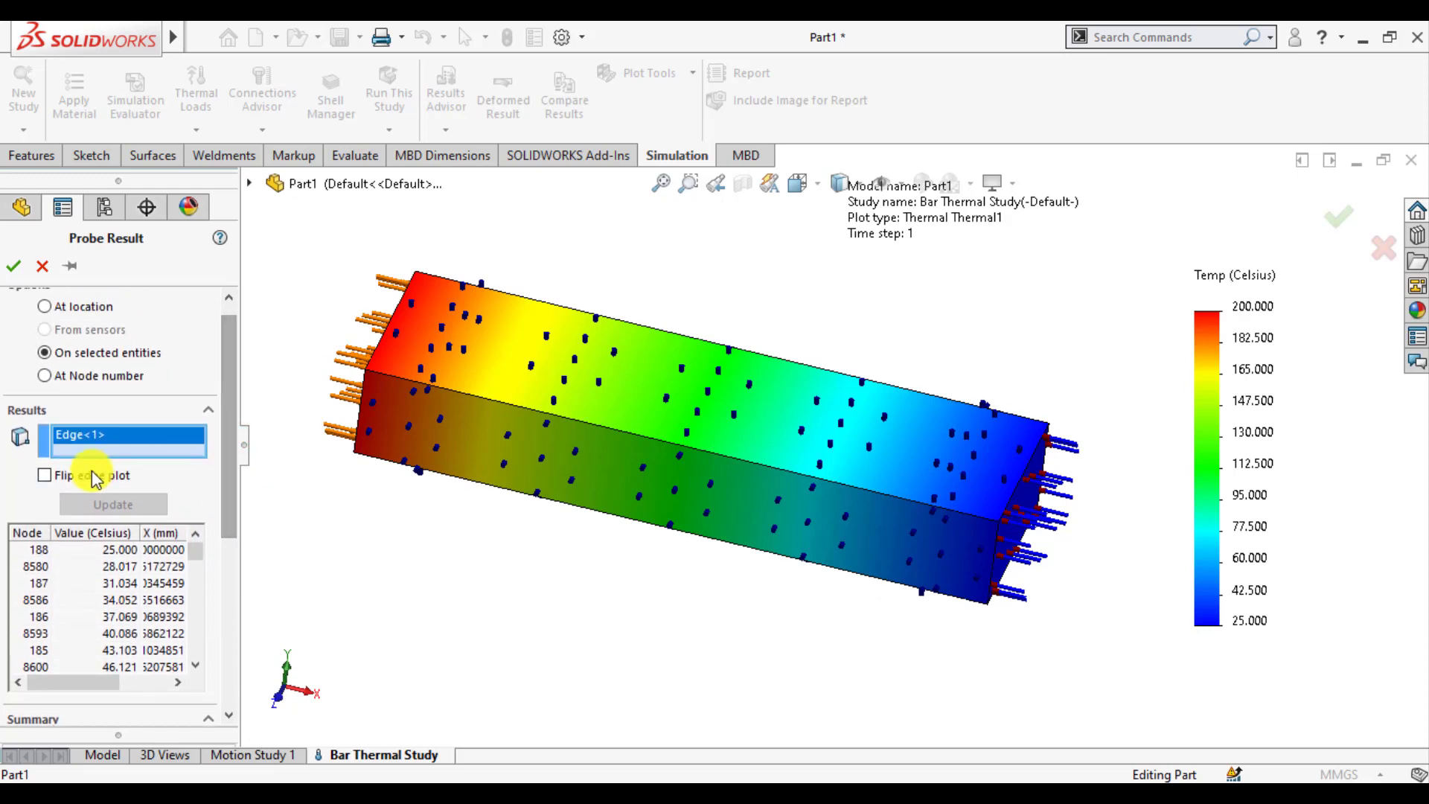
Step: Flip the edge plot direction, graph the temperature along the probed edge, and close the graph and probe
click(46, 475)
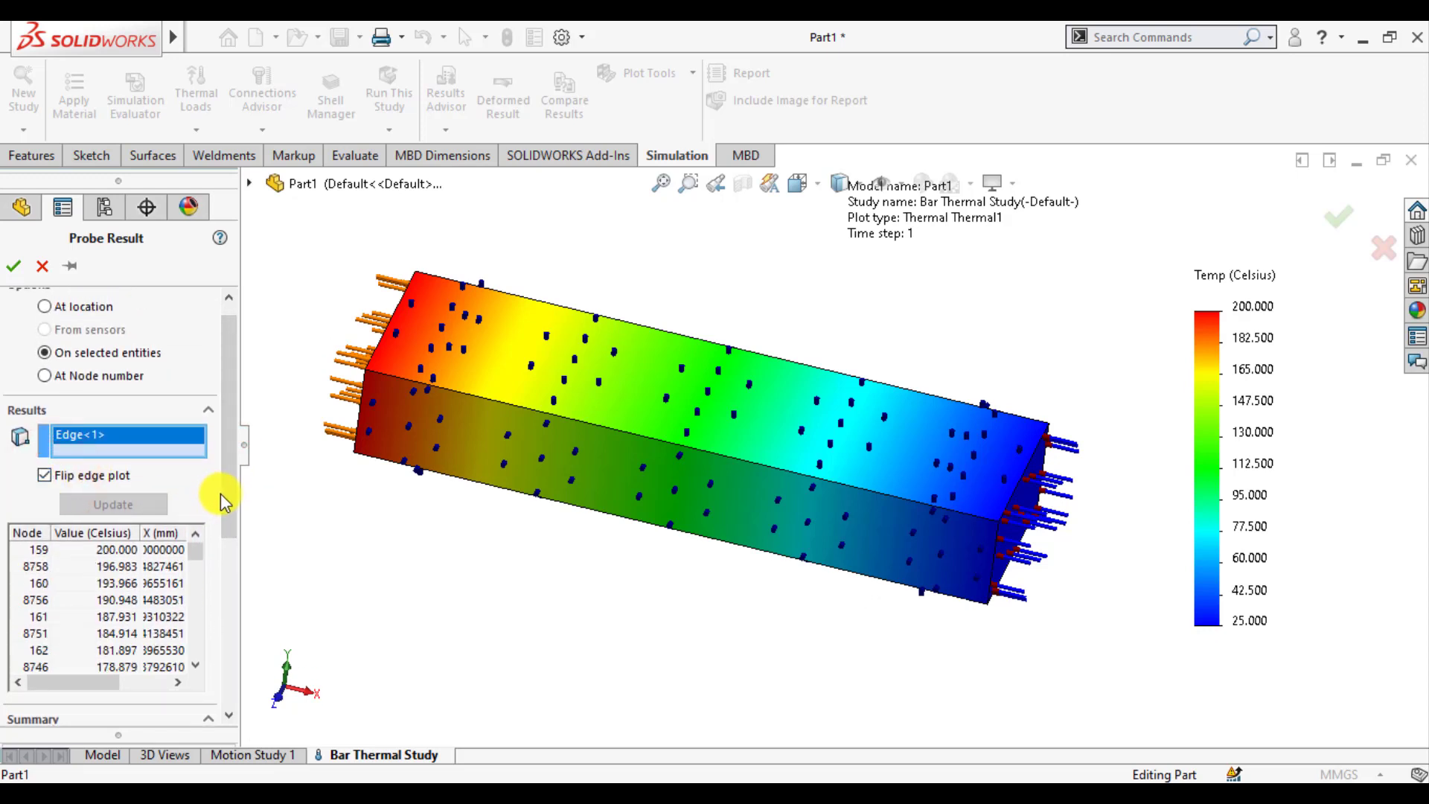
drag(226, 491, 224, 605)
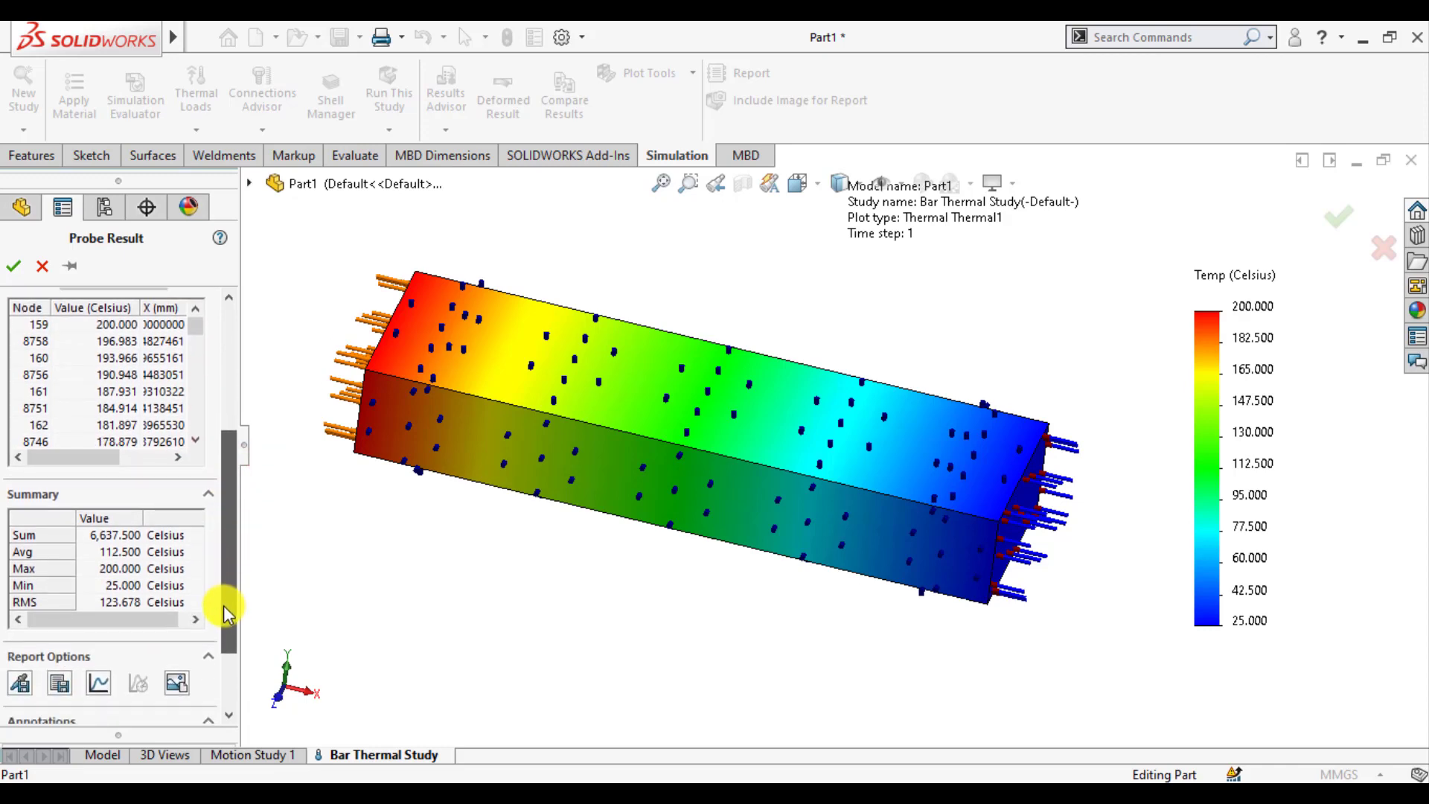
click(99, 685)
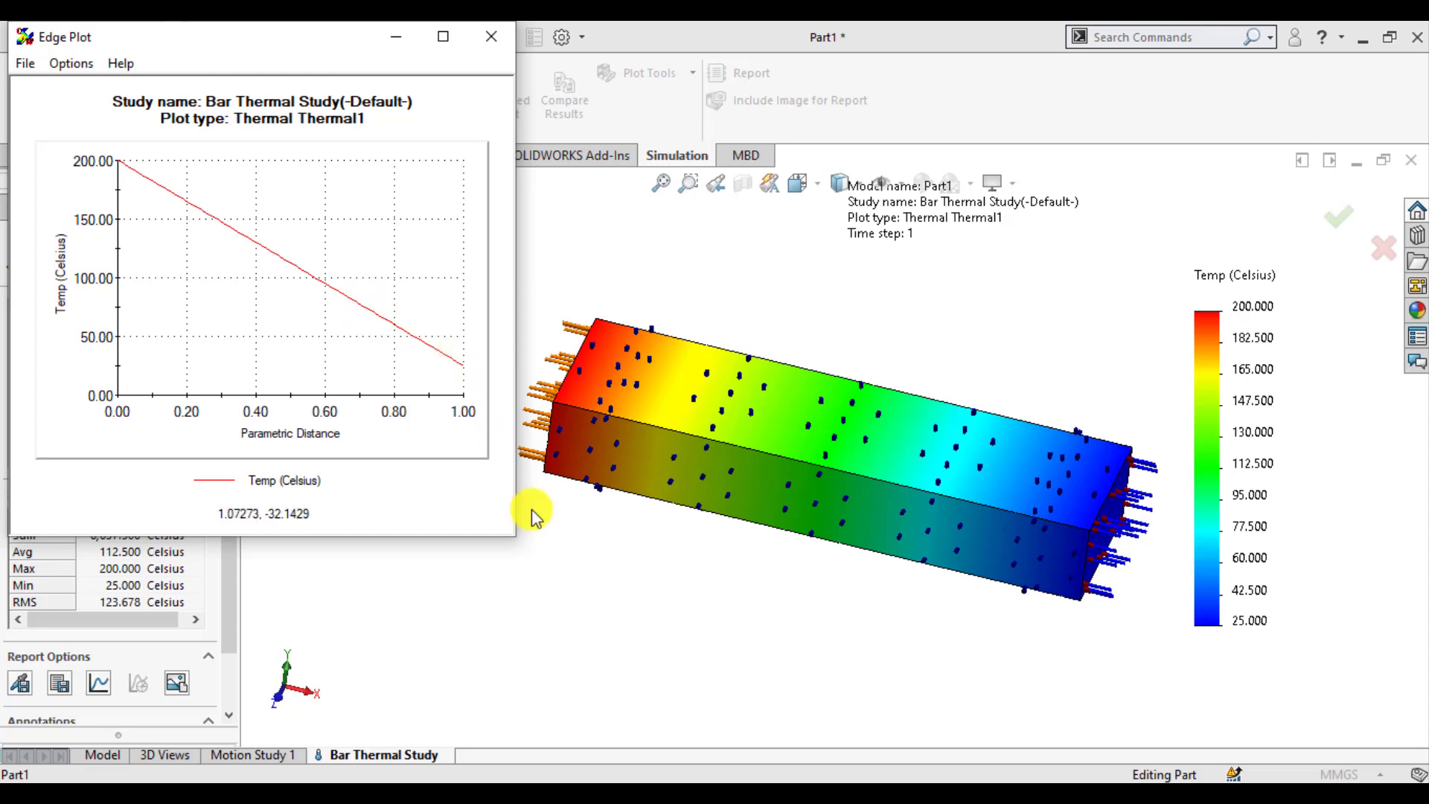
click(625, 615)
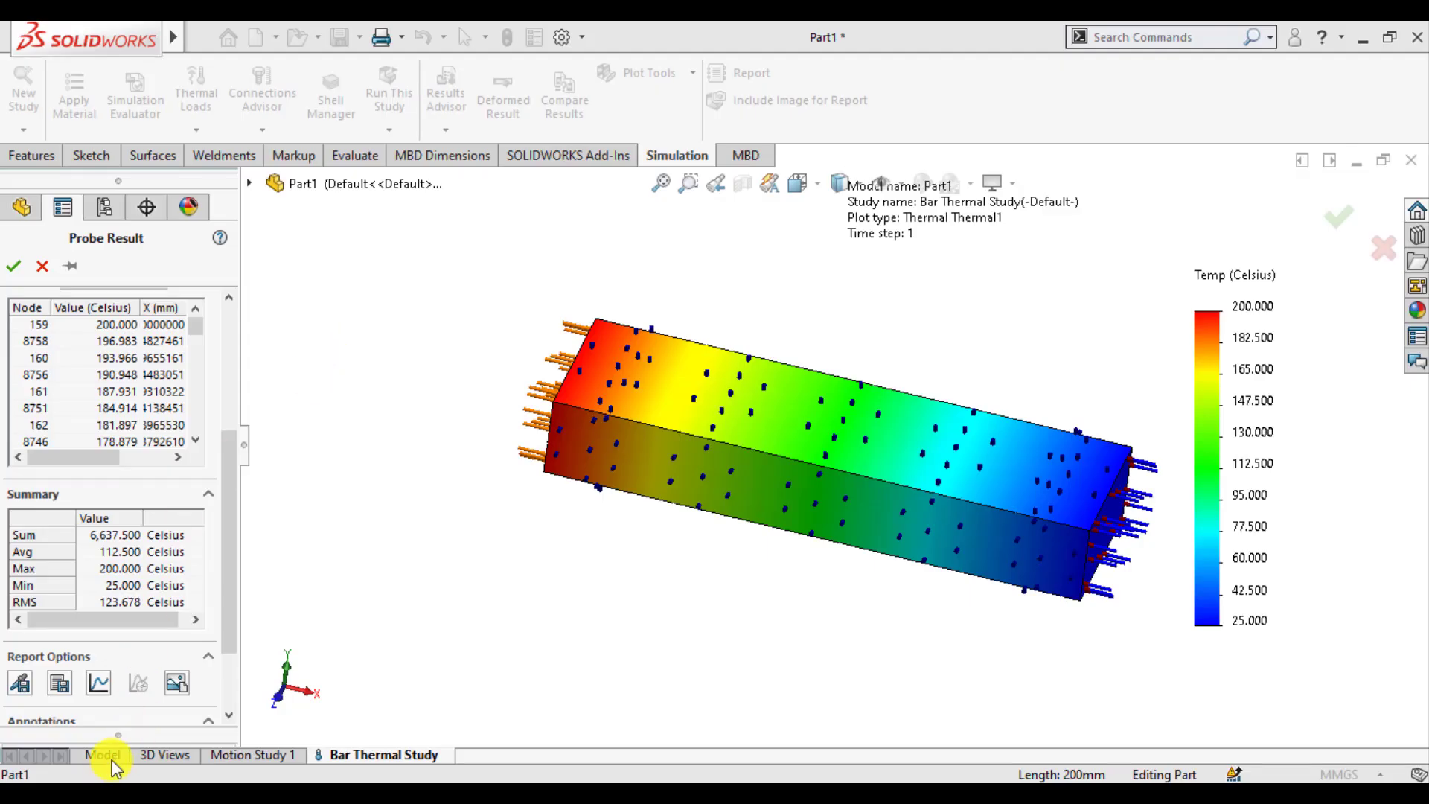
click(107, 752)
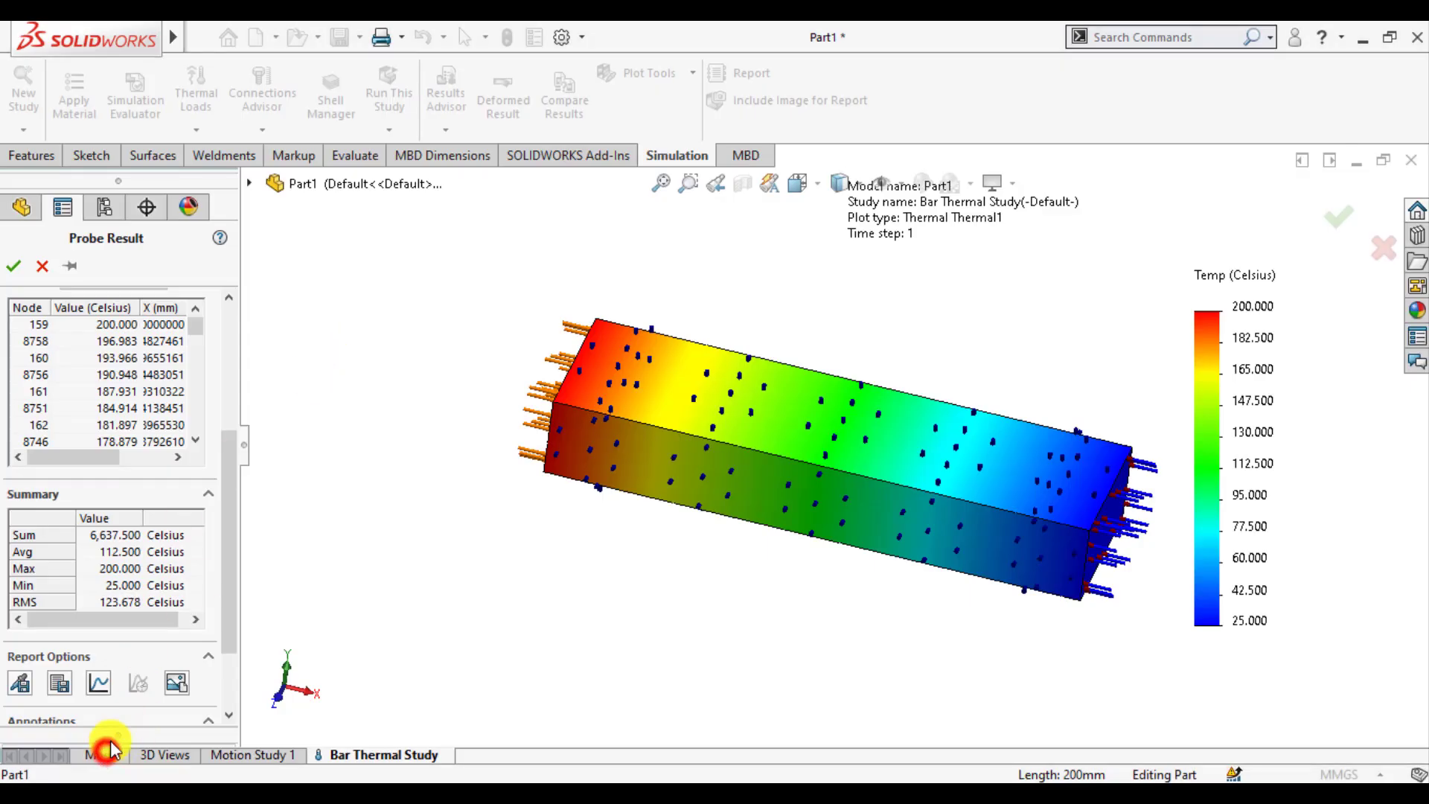
click(12, 268)
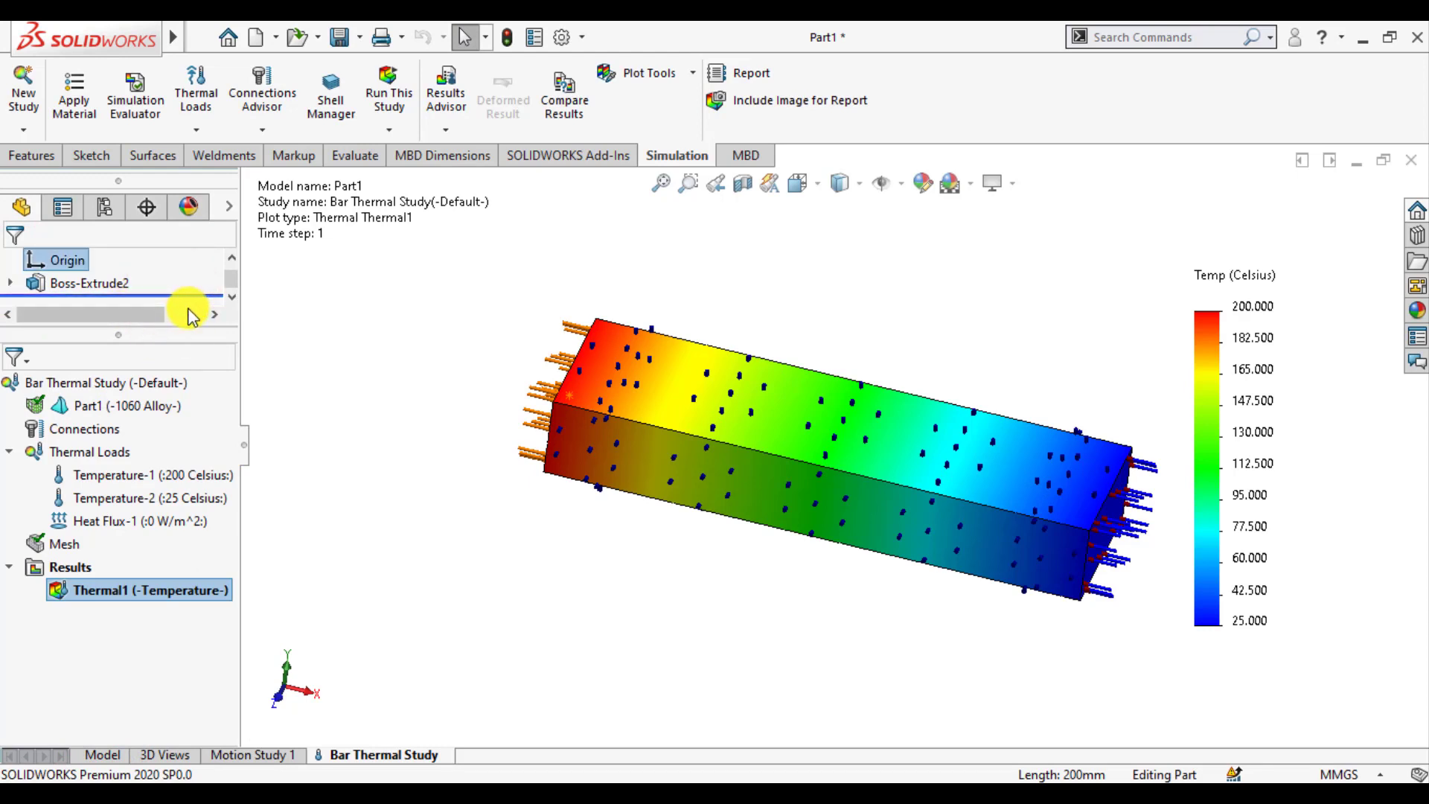
Step: Return to the part model and start a sketch on the bar's top face, viewed normal to it
drag(233, 283, 234, 268)
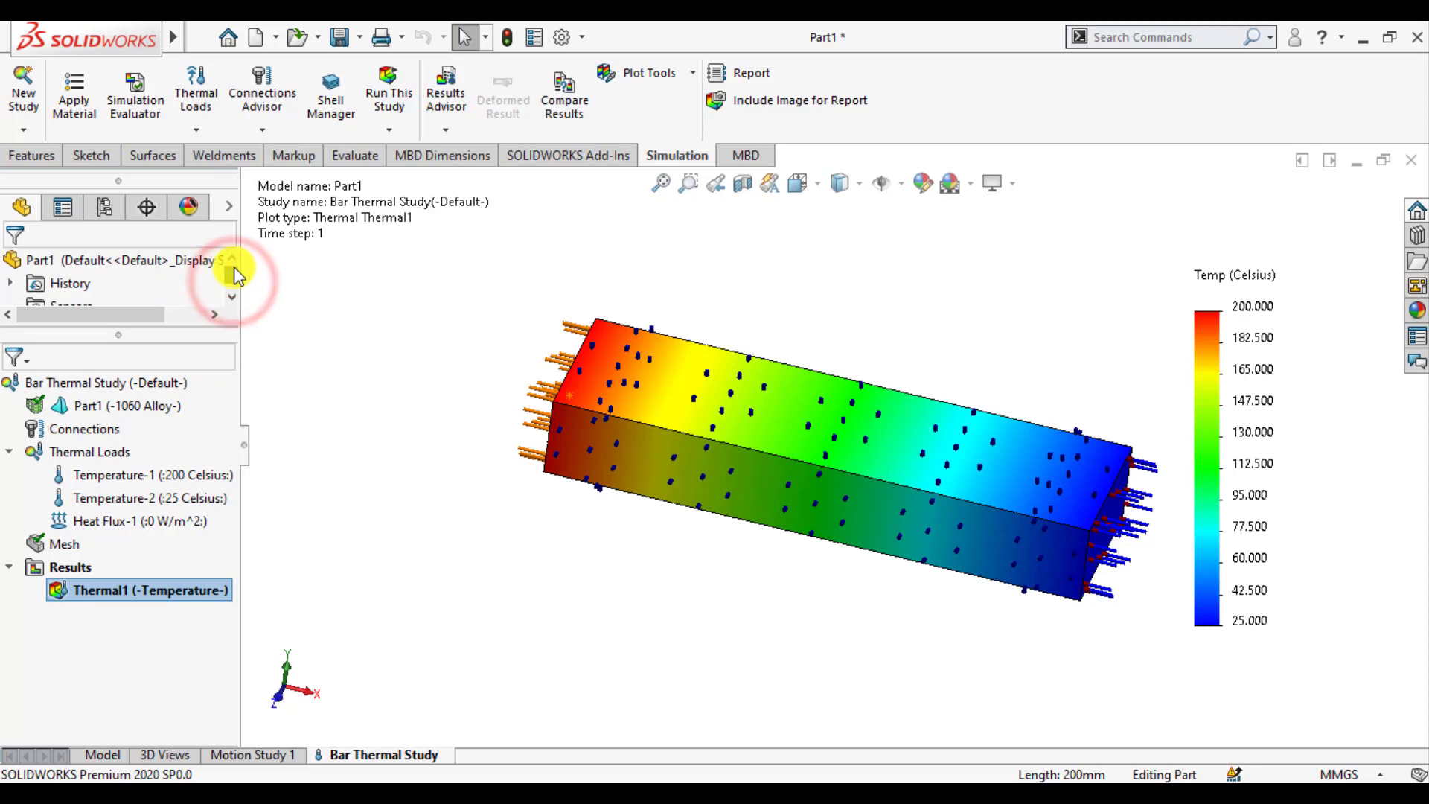
click(703, 400)
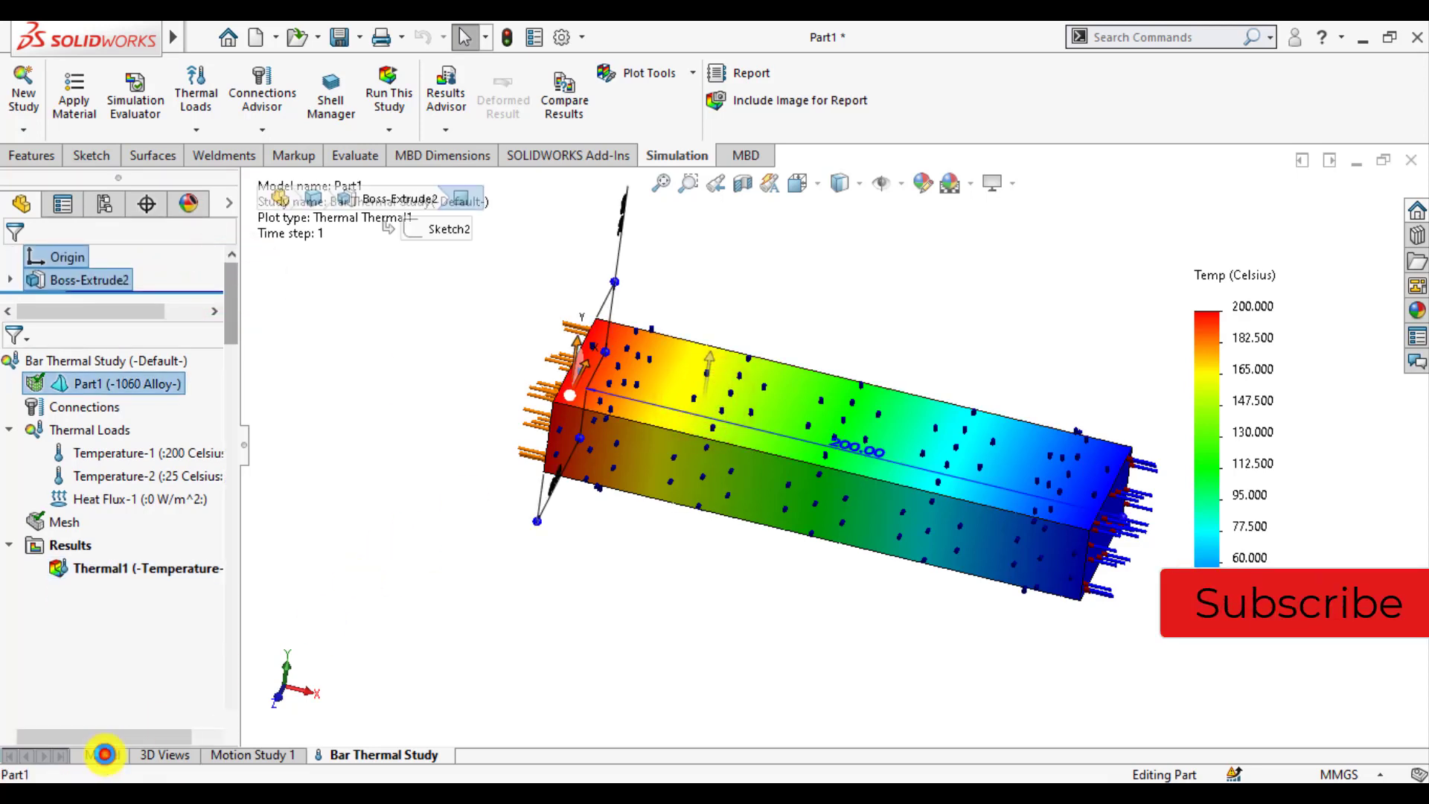
click(102, 754)
click(400, 553)
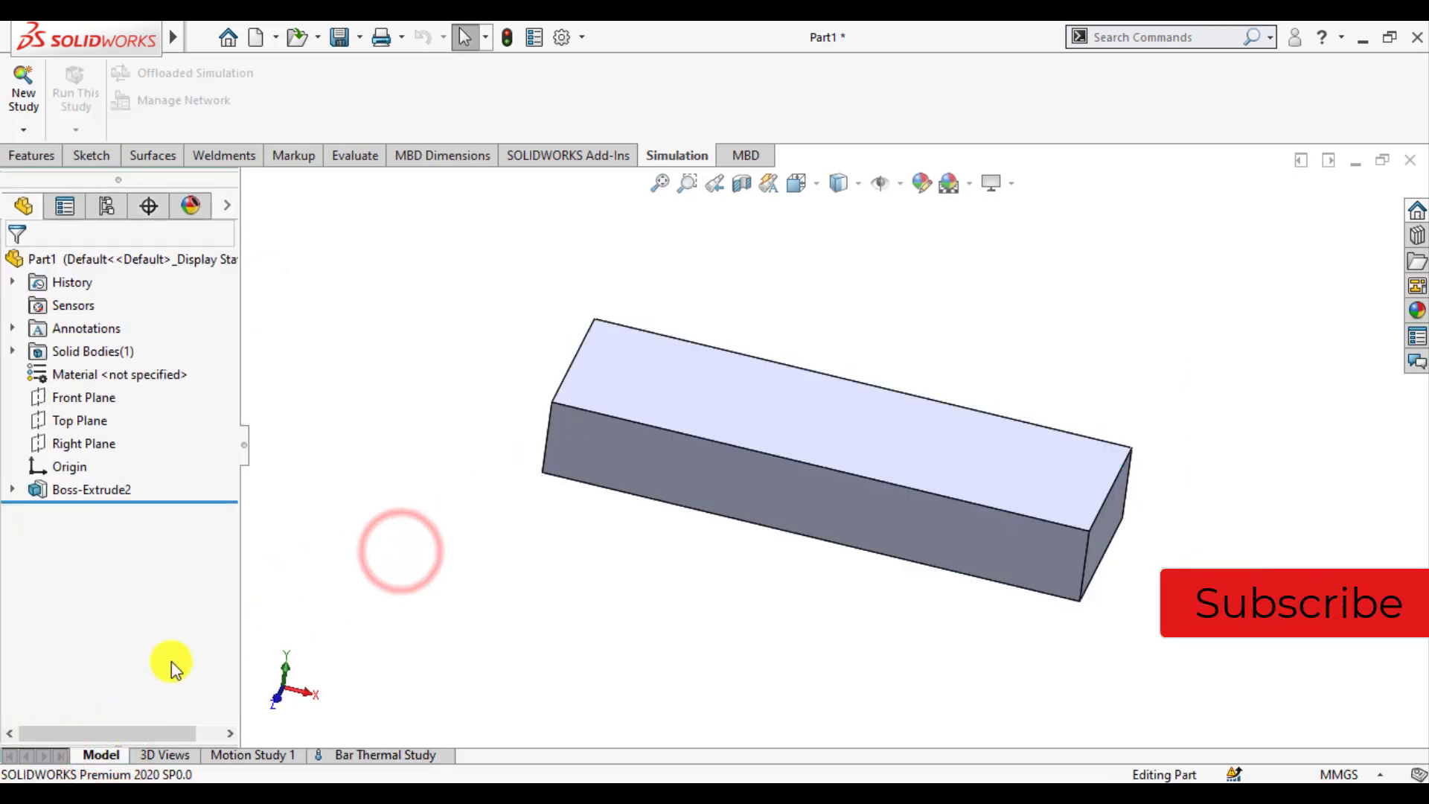
click(730, 402)
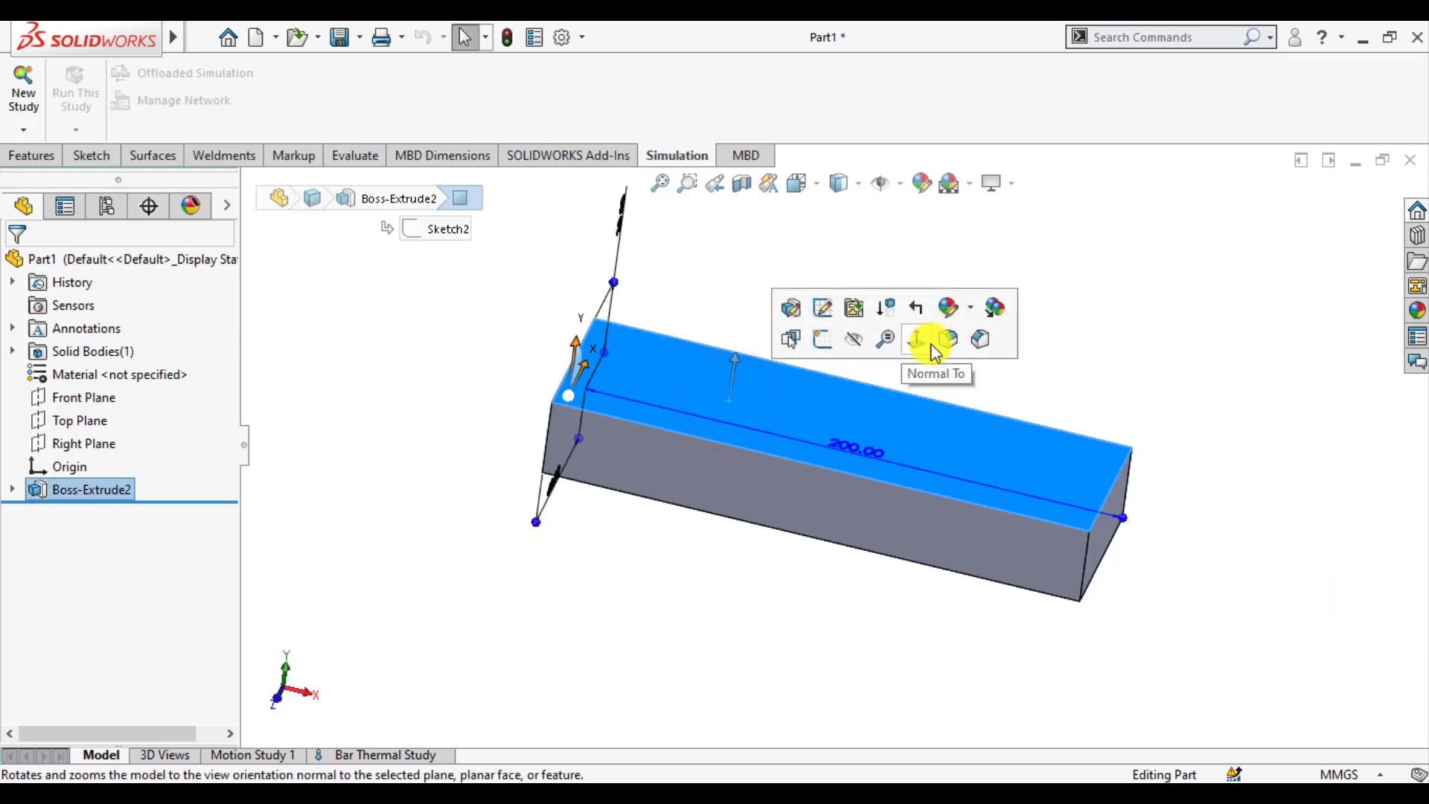
click(918, 344)
click(738, 624)
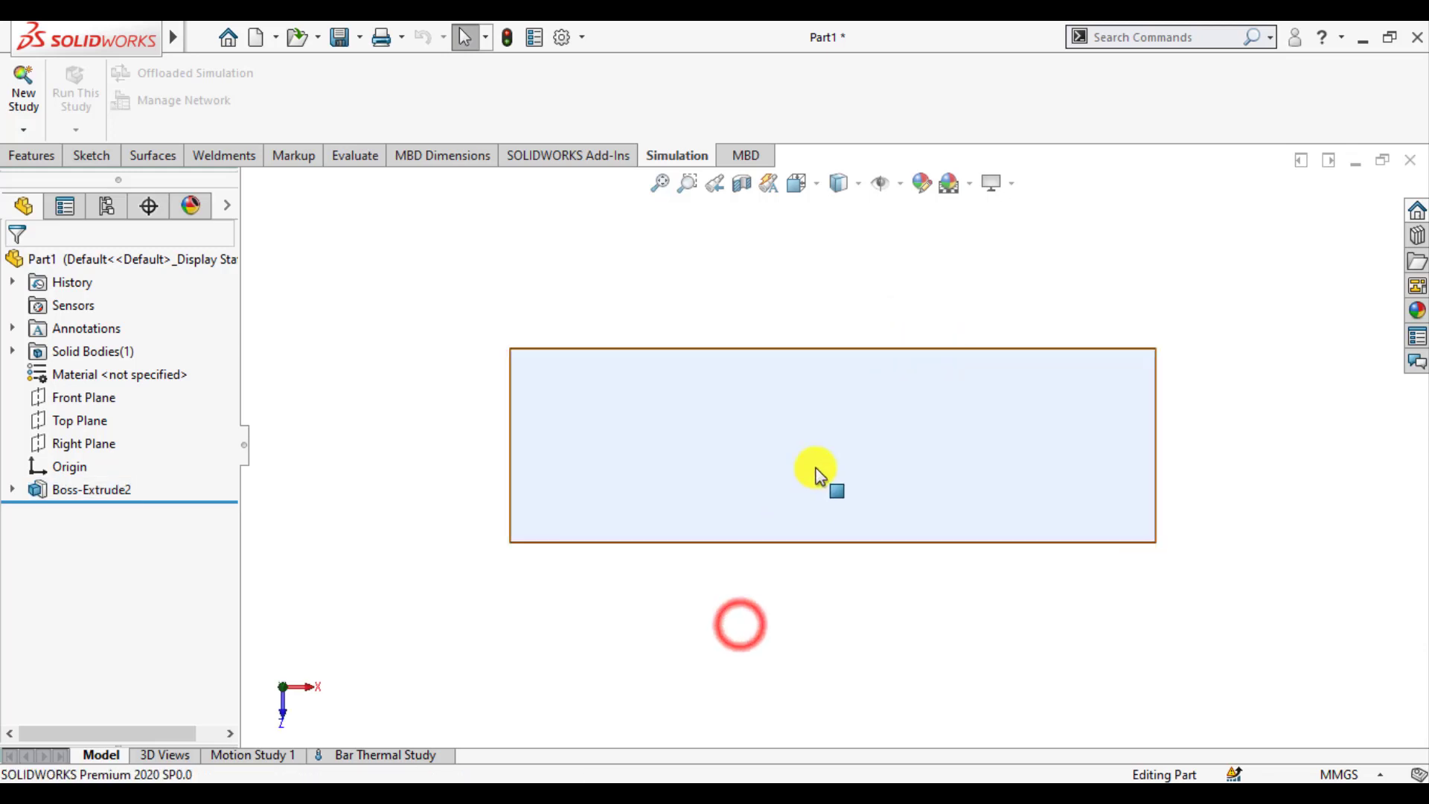
click(819, 467)
click(908, 405)
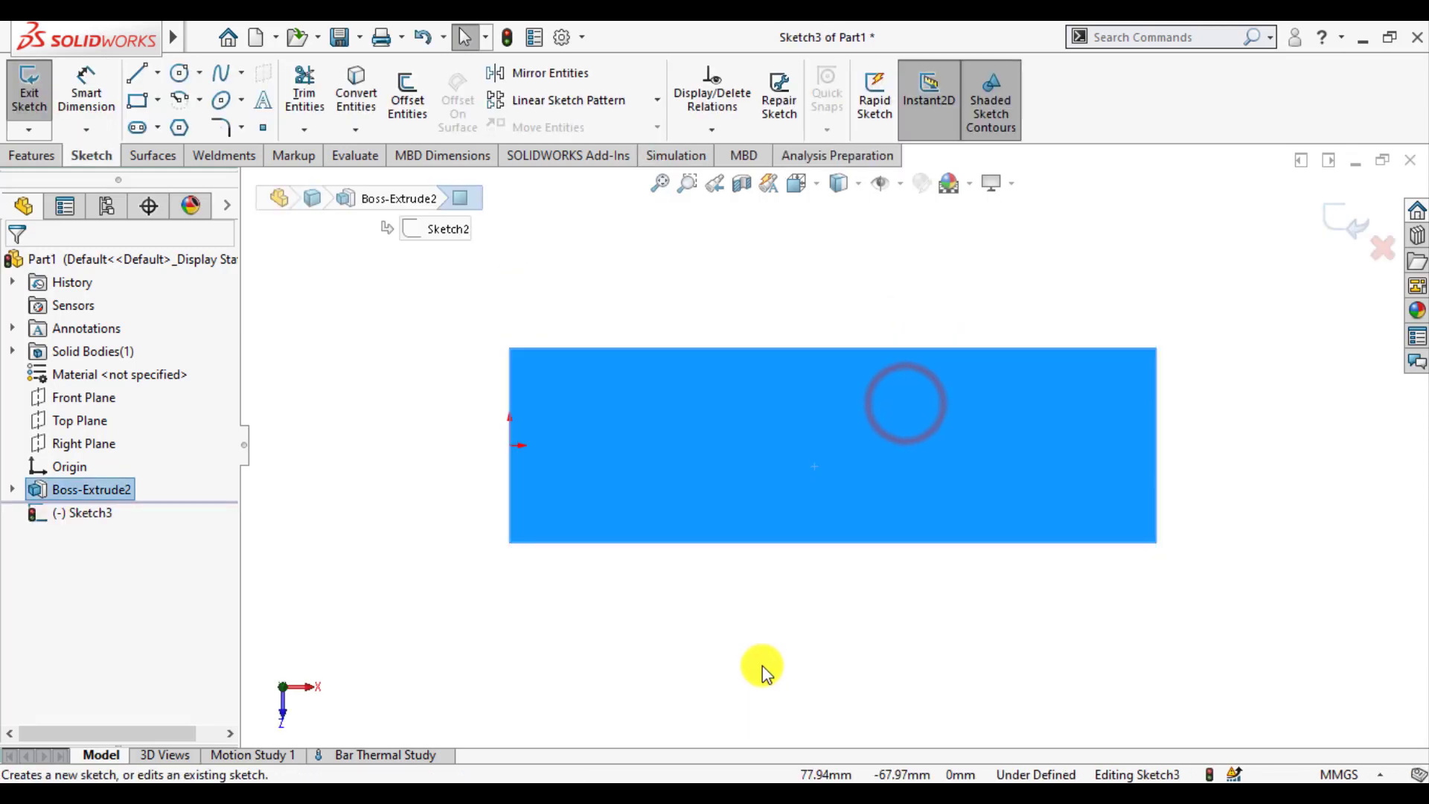
click(761, 665)
Step: Sketch a line across the top face connecting the midpoints of its two long edges, and exit the sketch
click(136, 72)
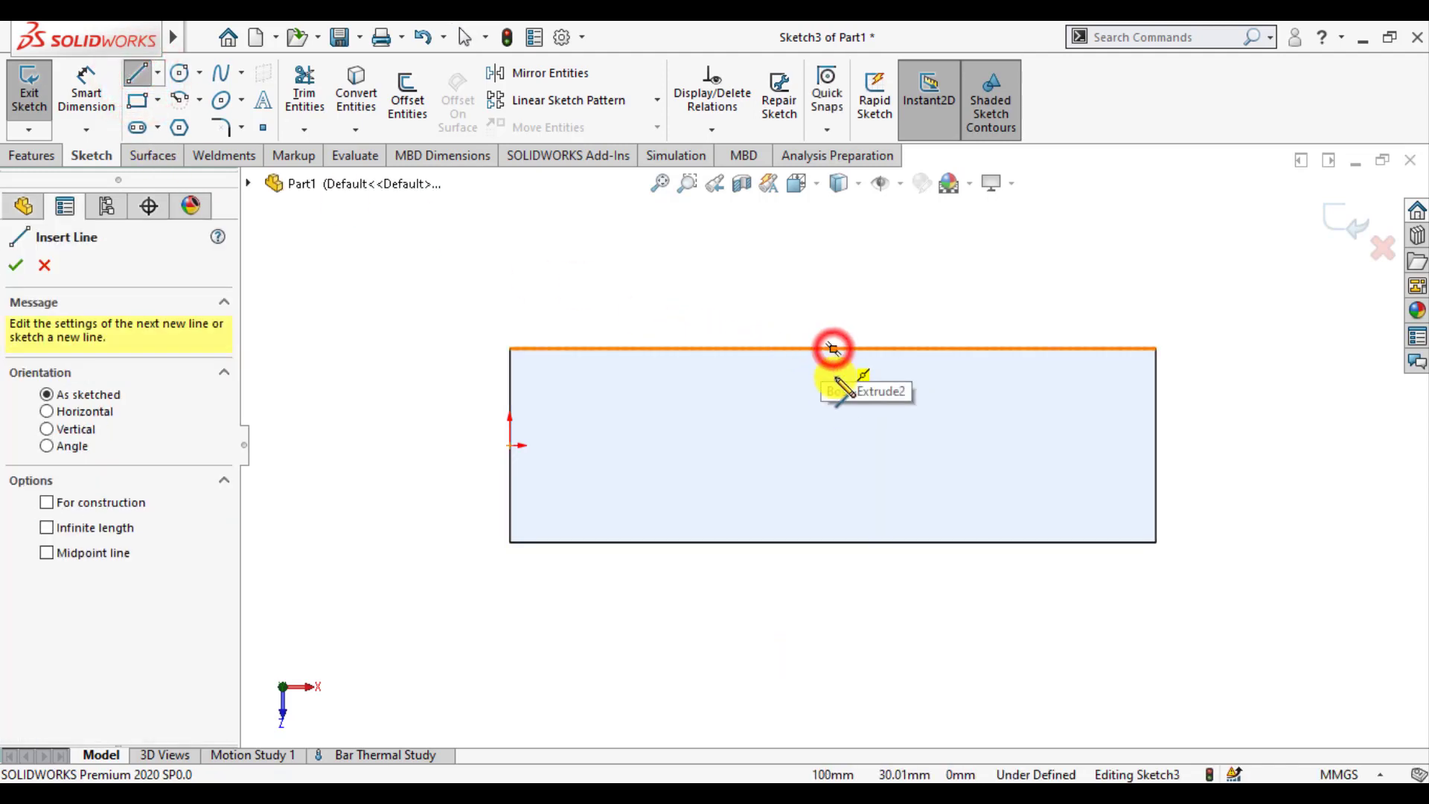
click(833, 348)
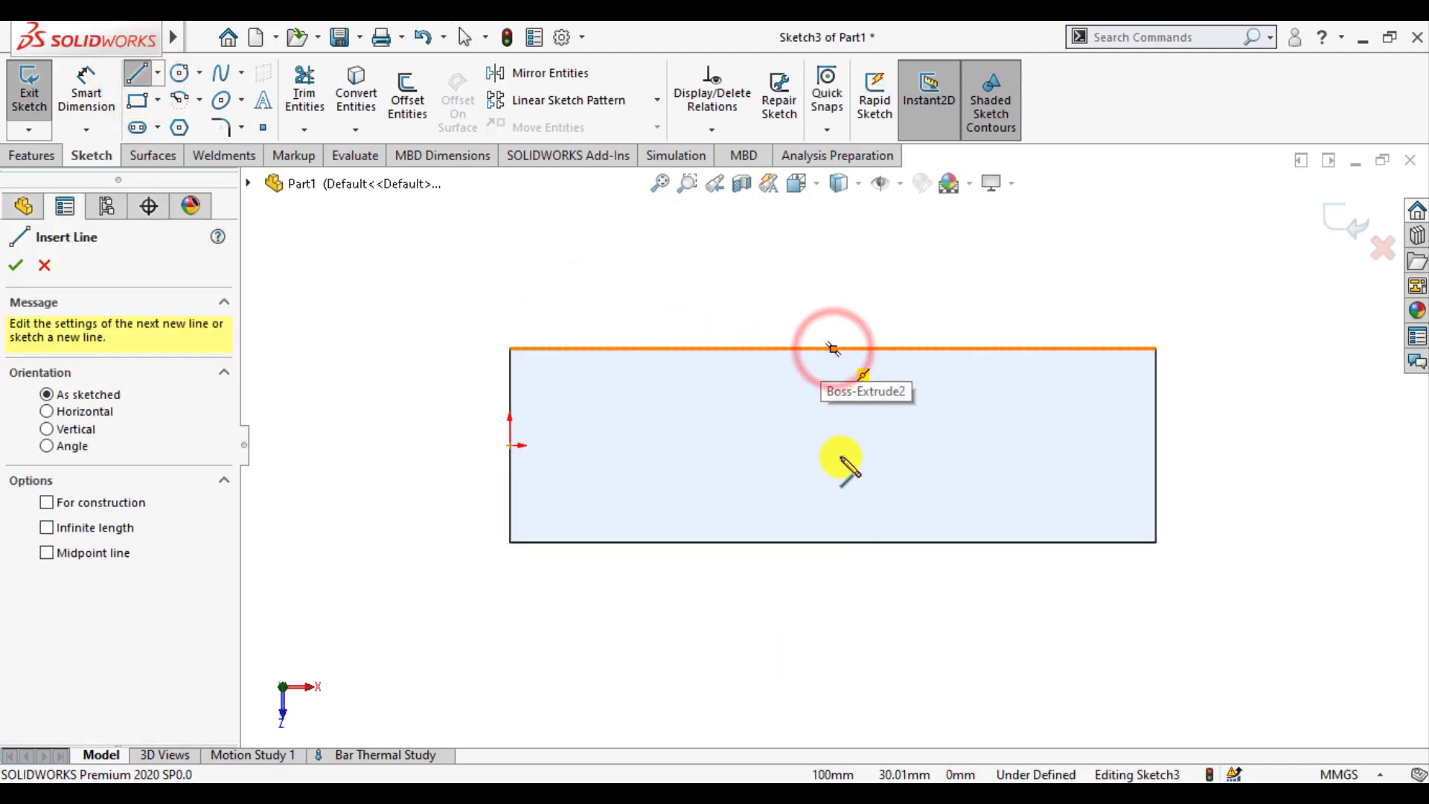
click(834, 542)
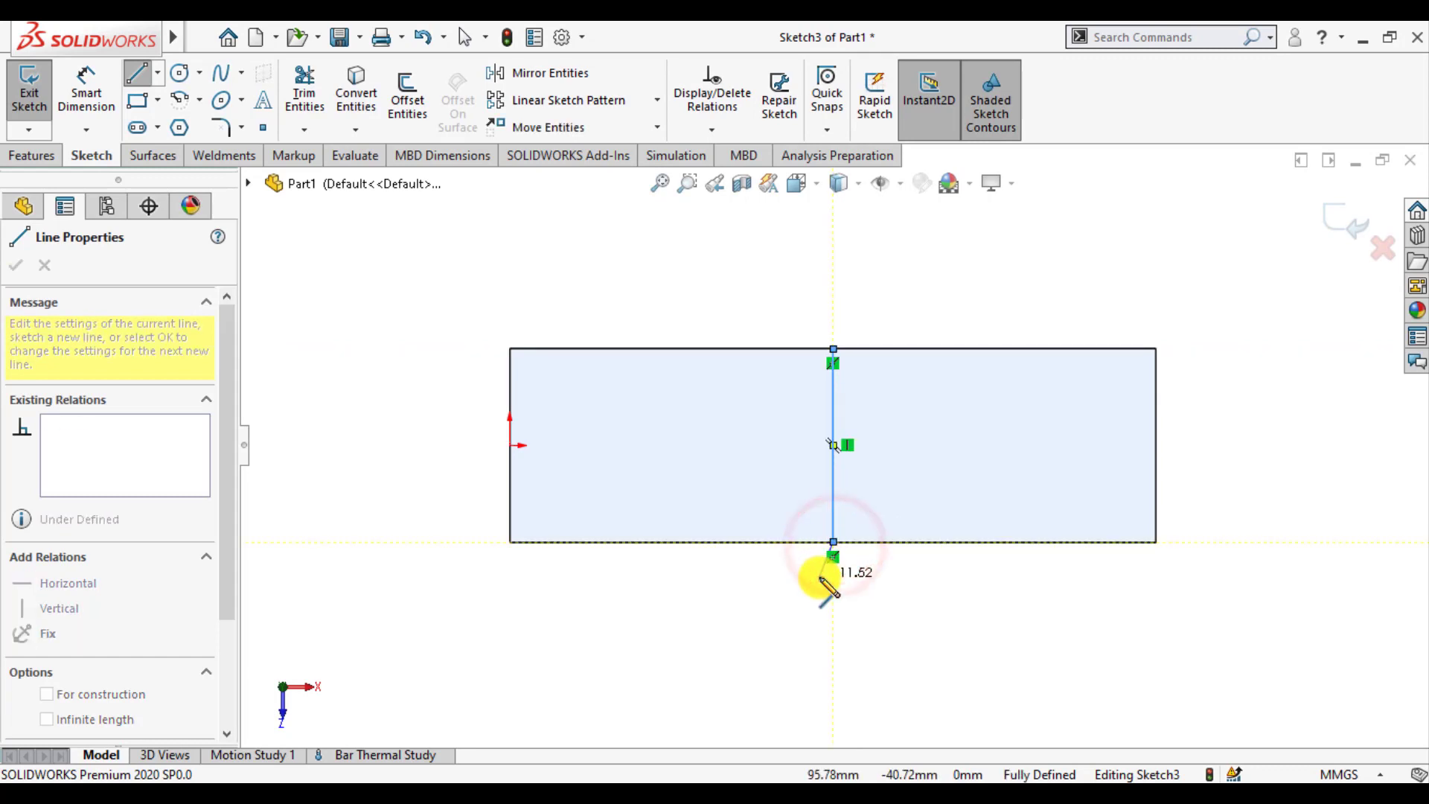
key(Escape)
click(754, 628)
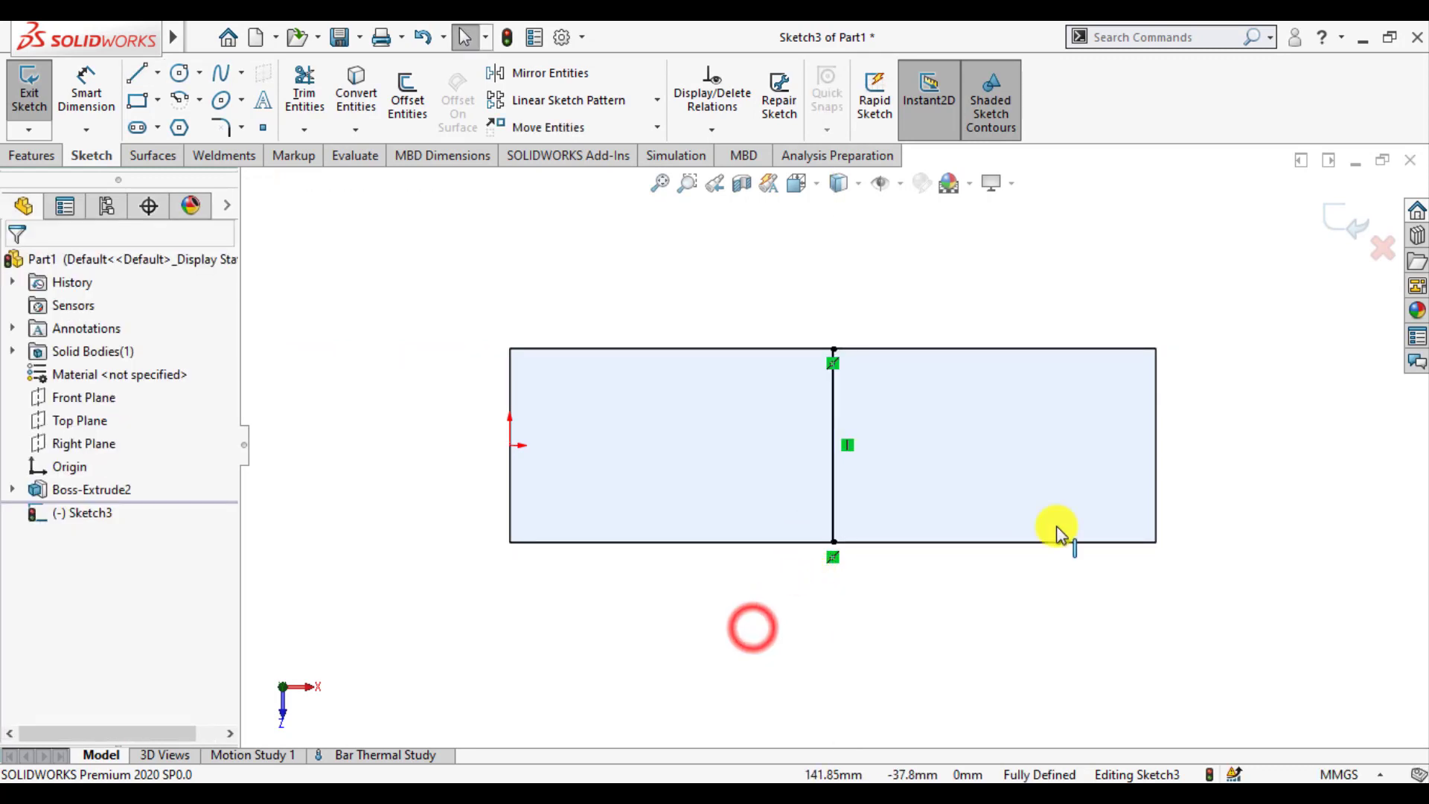
click(1343, 217)
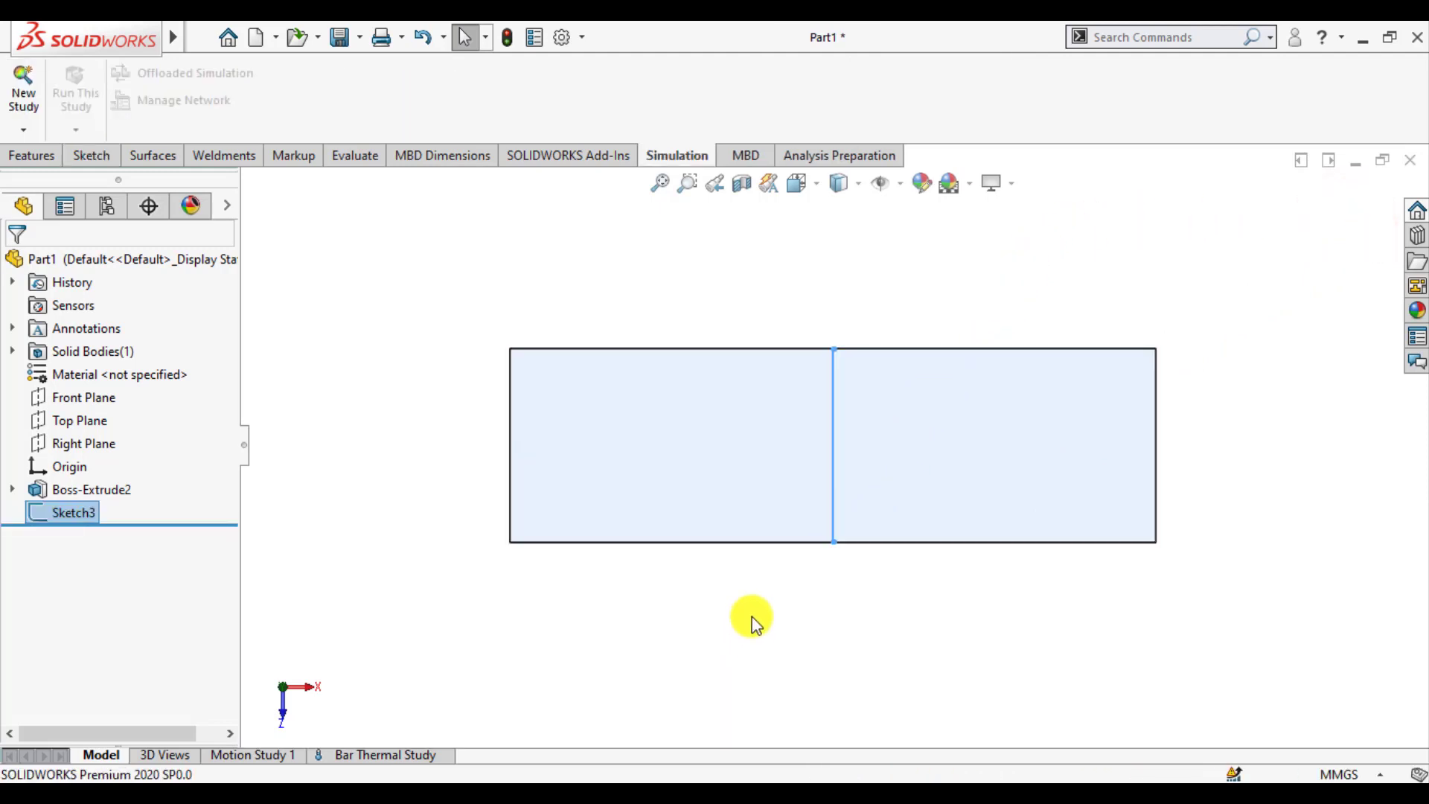
Step: Create a projection Split Line from the midline sketch, Sketch3, to divide the bar's top face
click(33, 155)
click(61, 512)
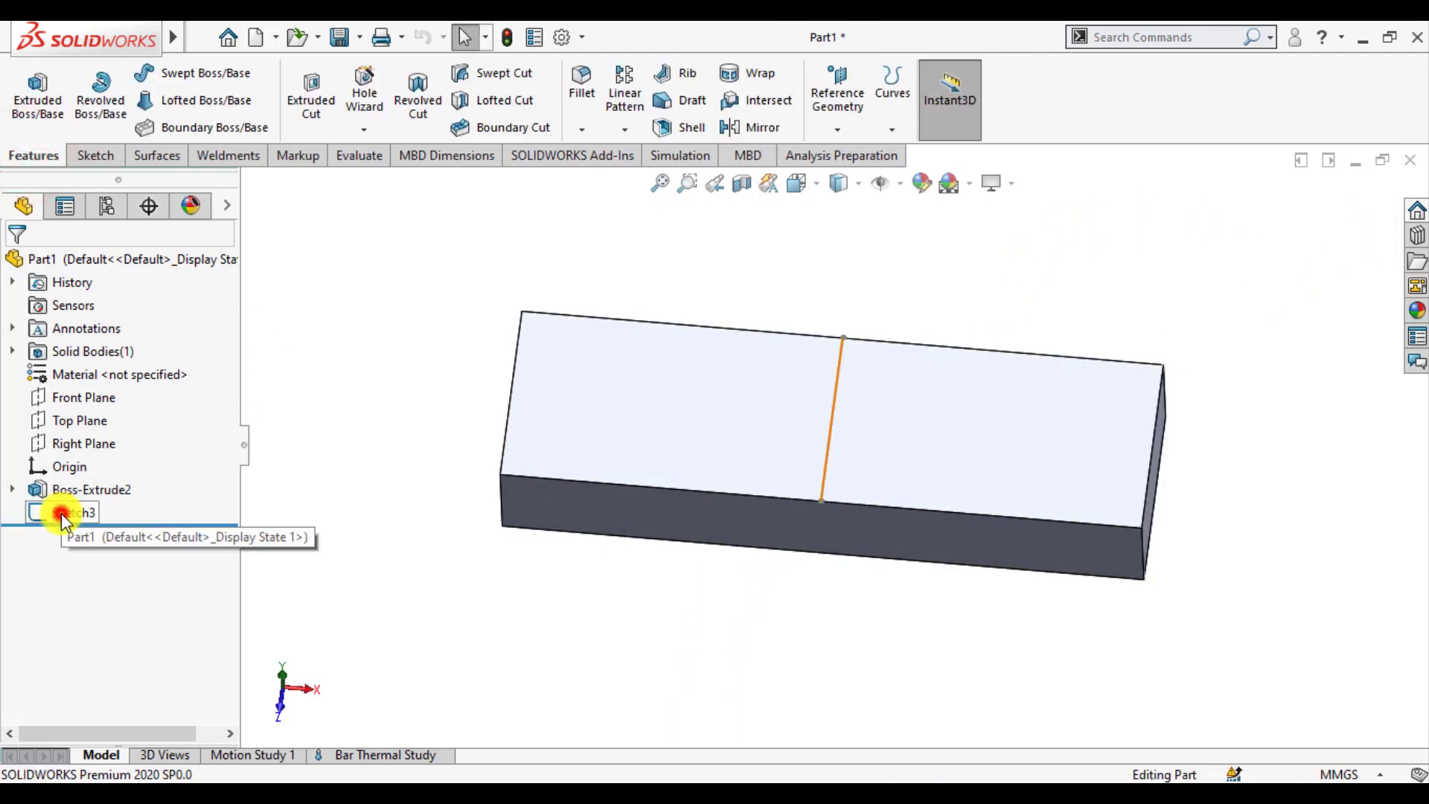
click(1169, 37)
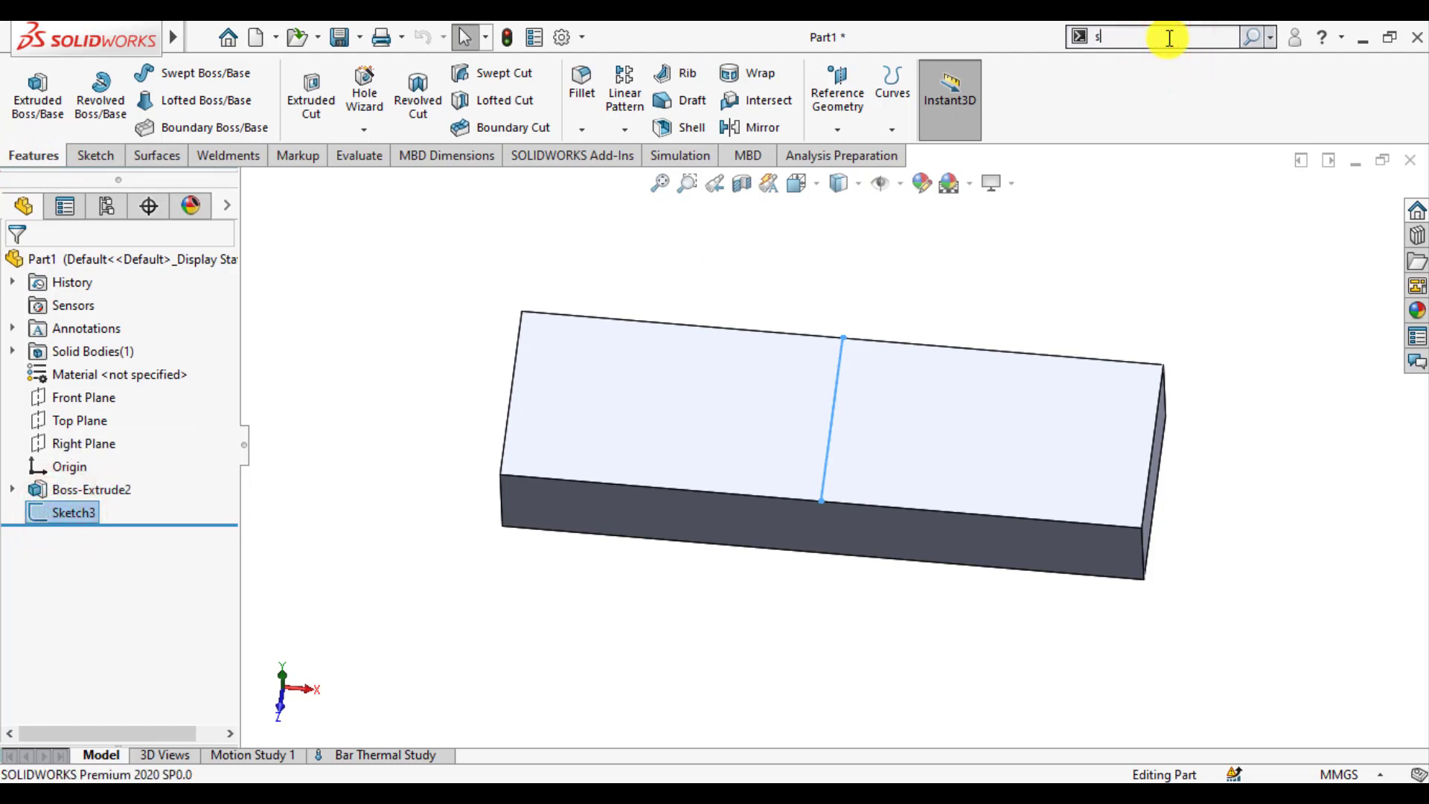
text(split)
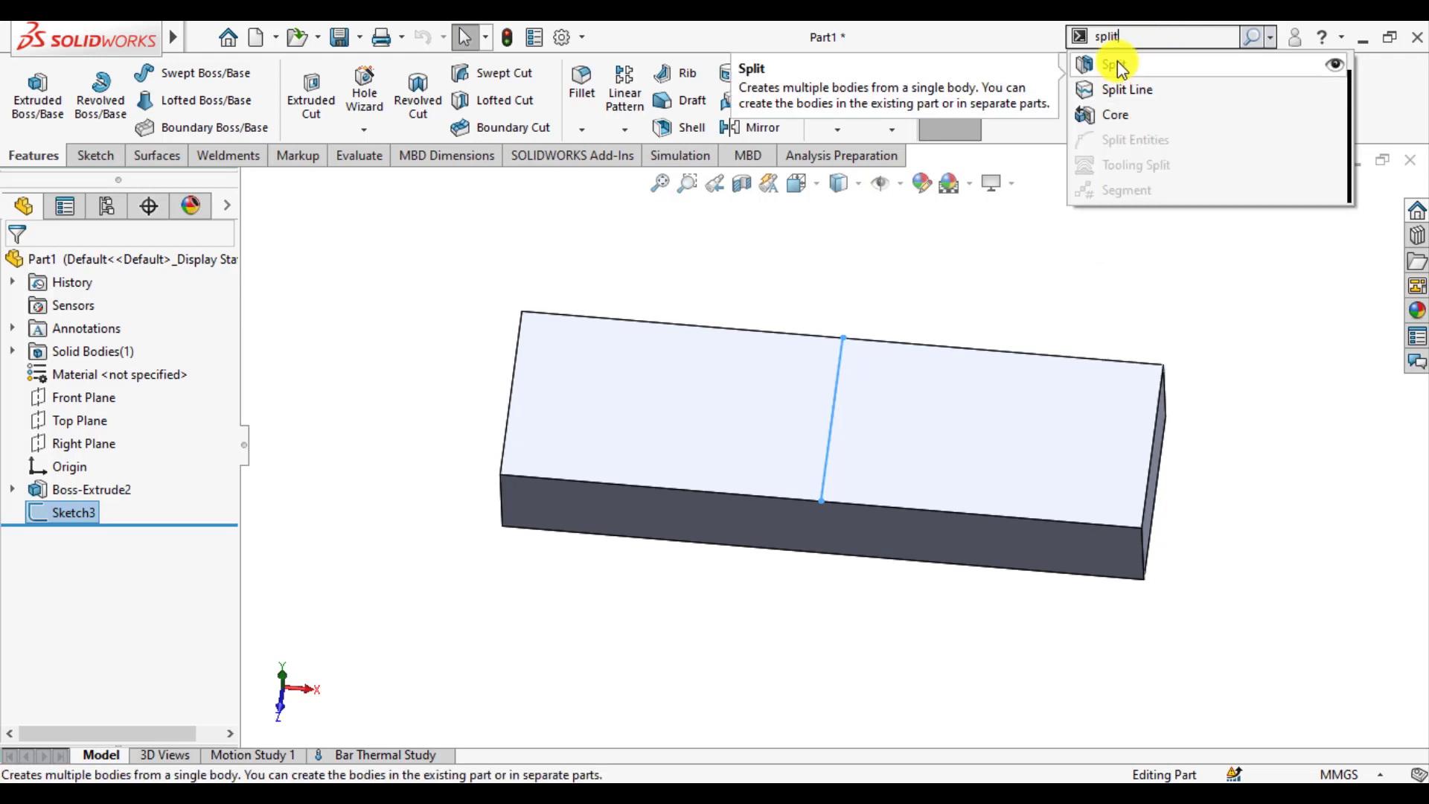
click(1116, 90)
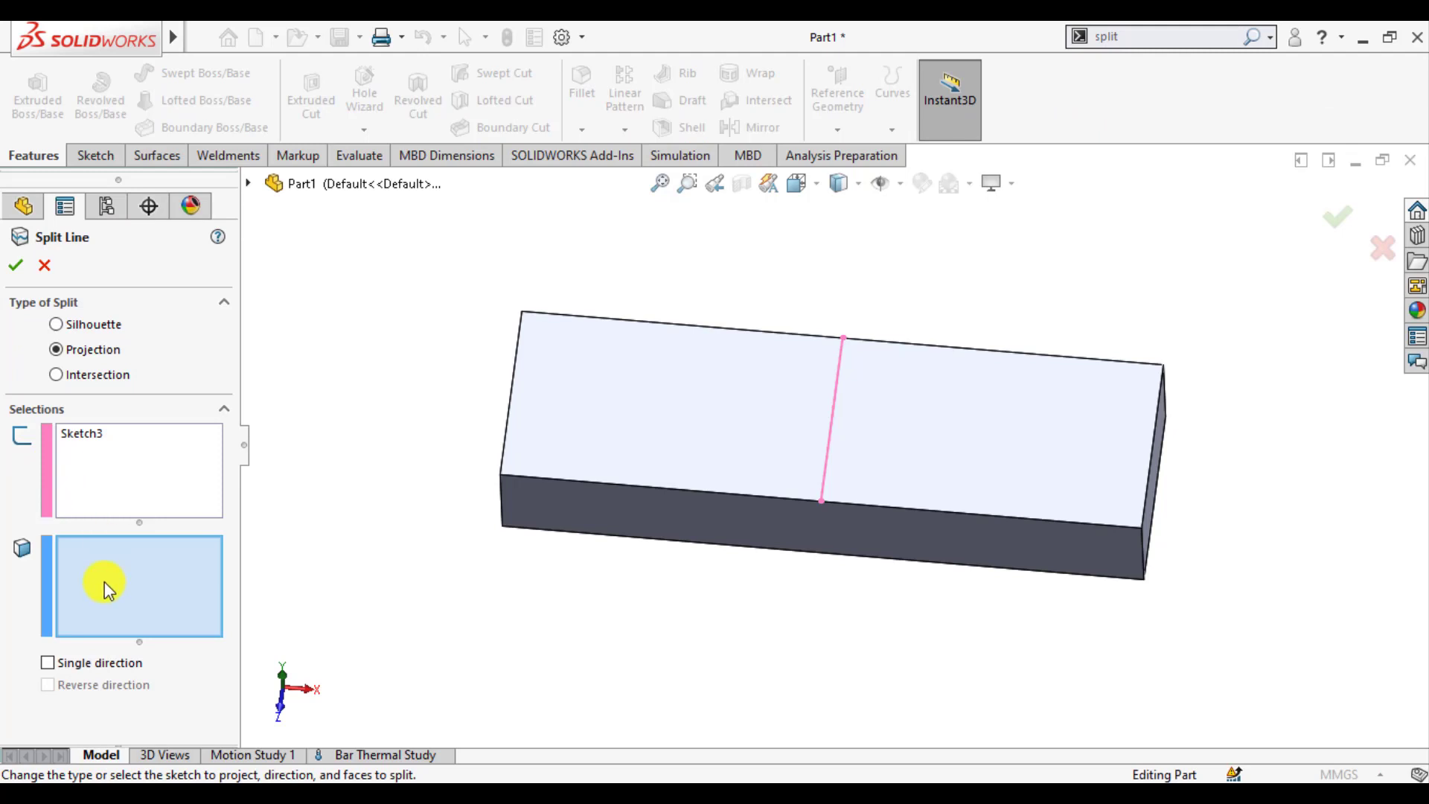
click(685, 448)
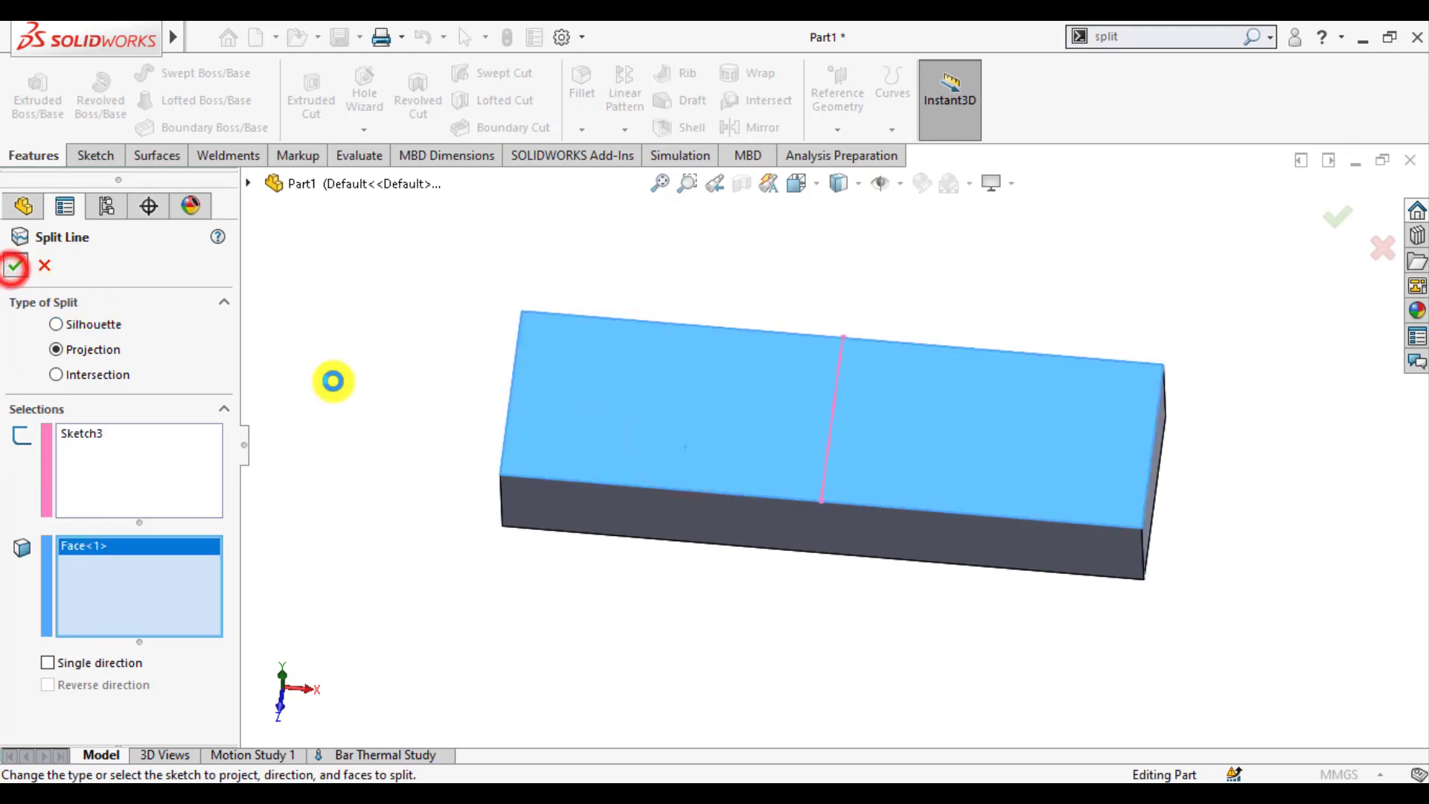
click(427, 352)
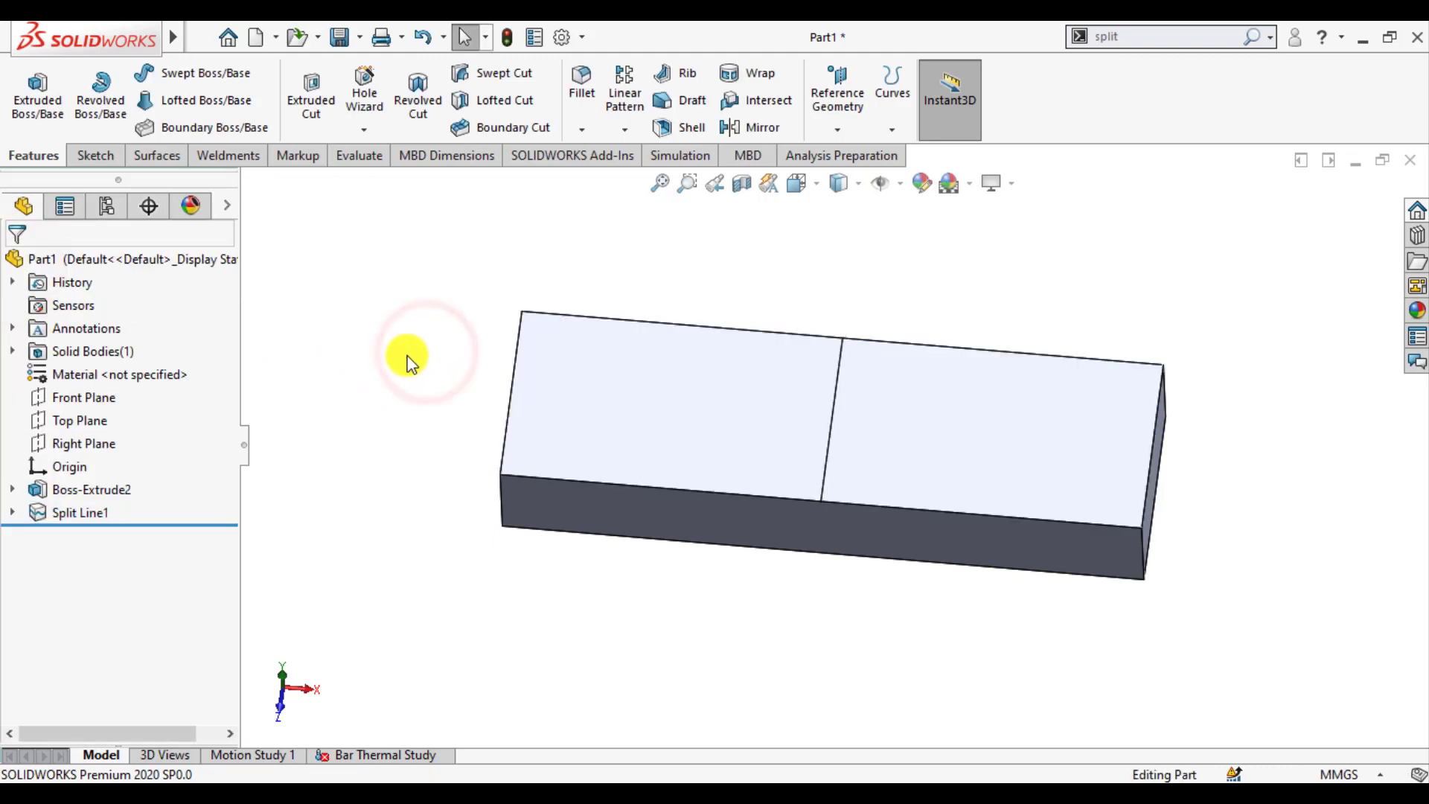
Step: Show Sketch3 under the split line feature and hide it again
click(12, 512)
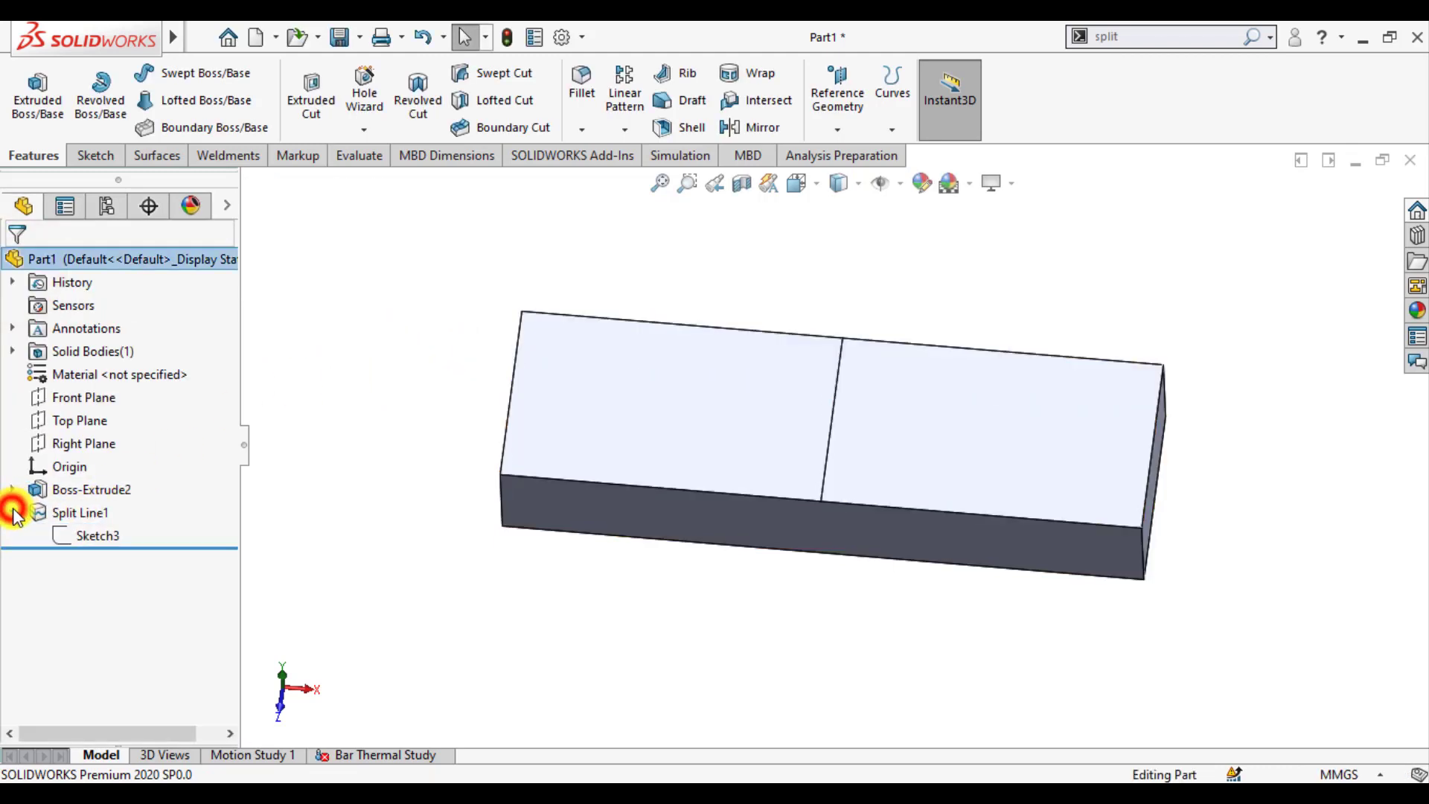
click(82, 536)
click(102, 514)
click(277, 511)
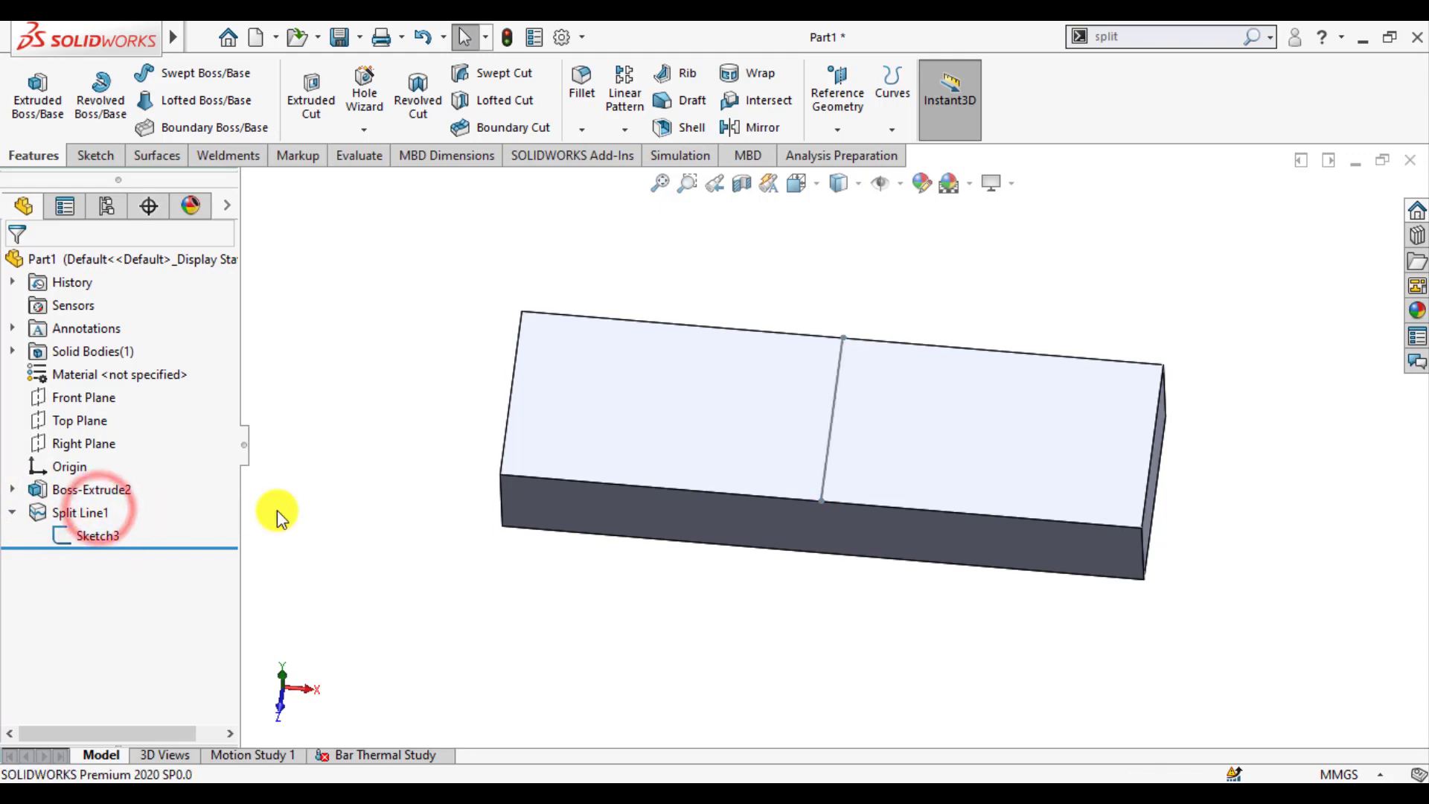
click(101, 536)
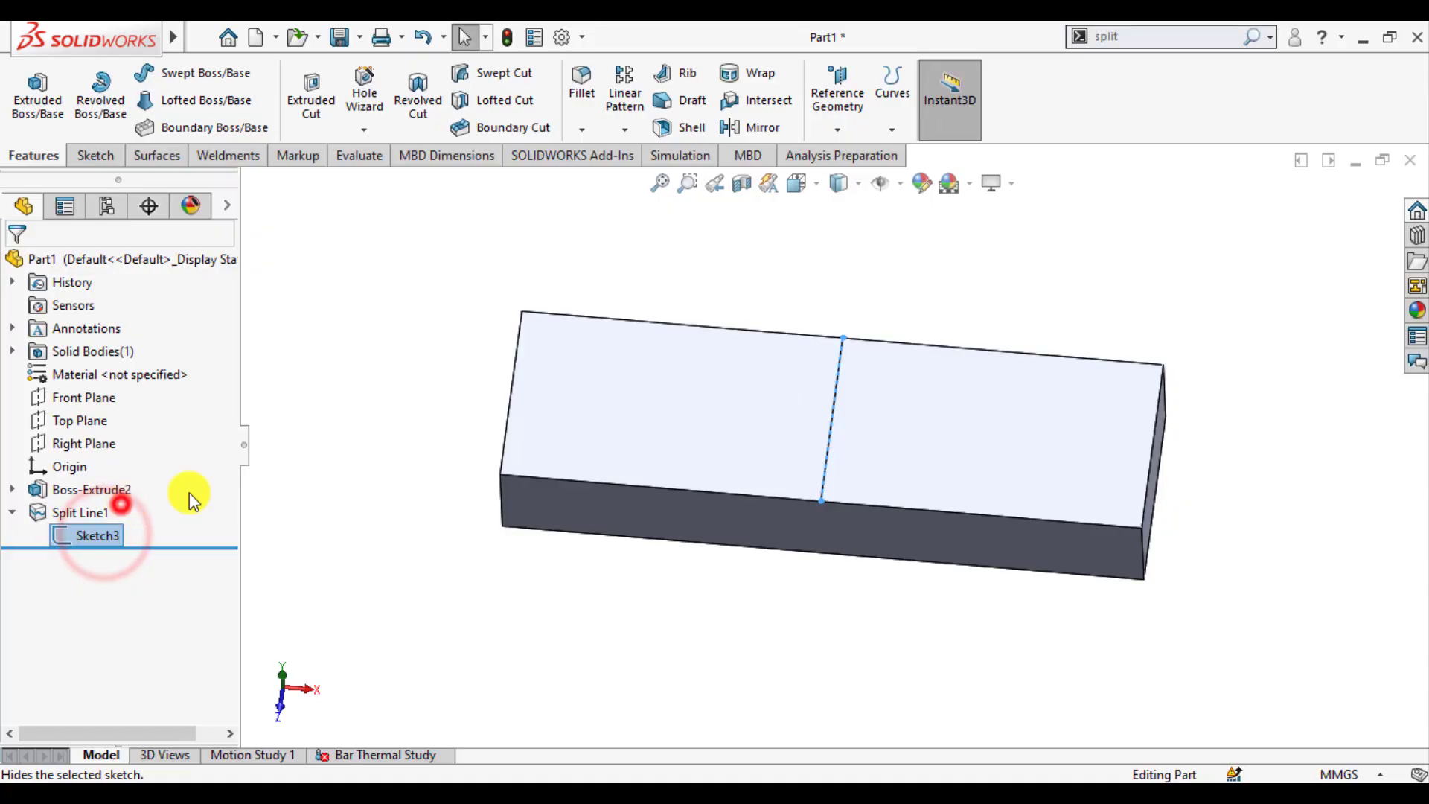
click(326, 453)
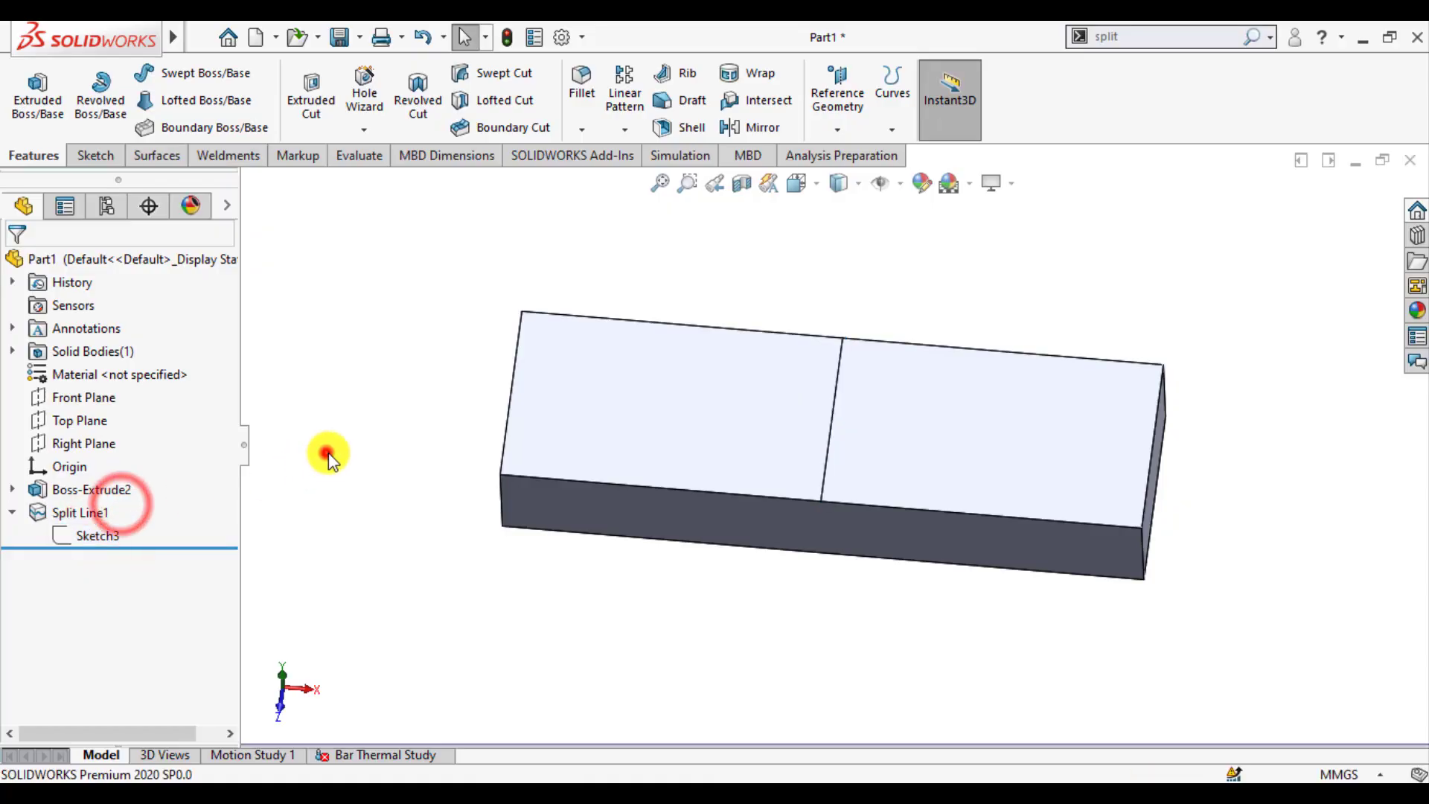
Step: Open the Heat Flux-1 load of the Bar Thermal Study for editing, removing its duplicate or invalid entities
click(367, 755)
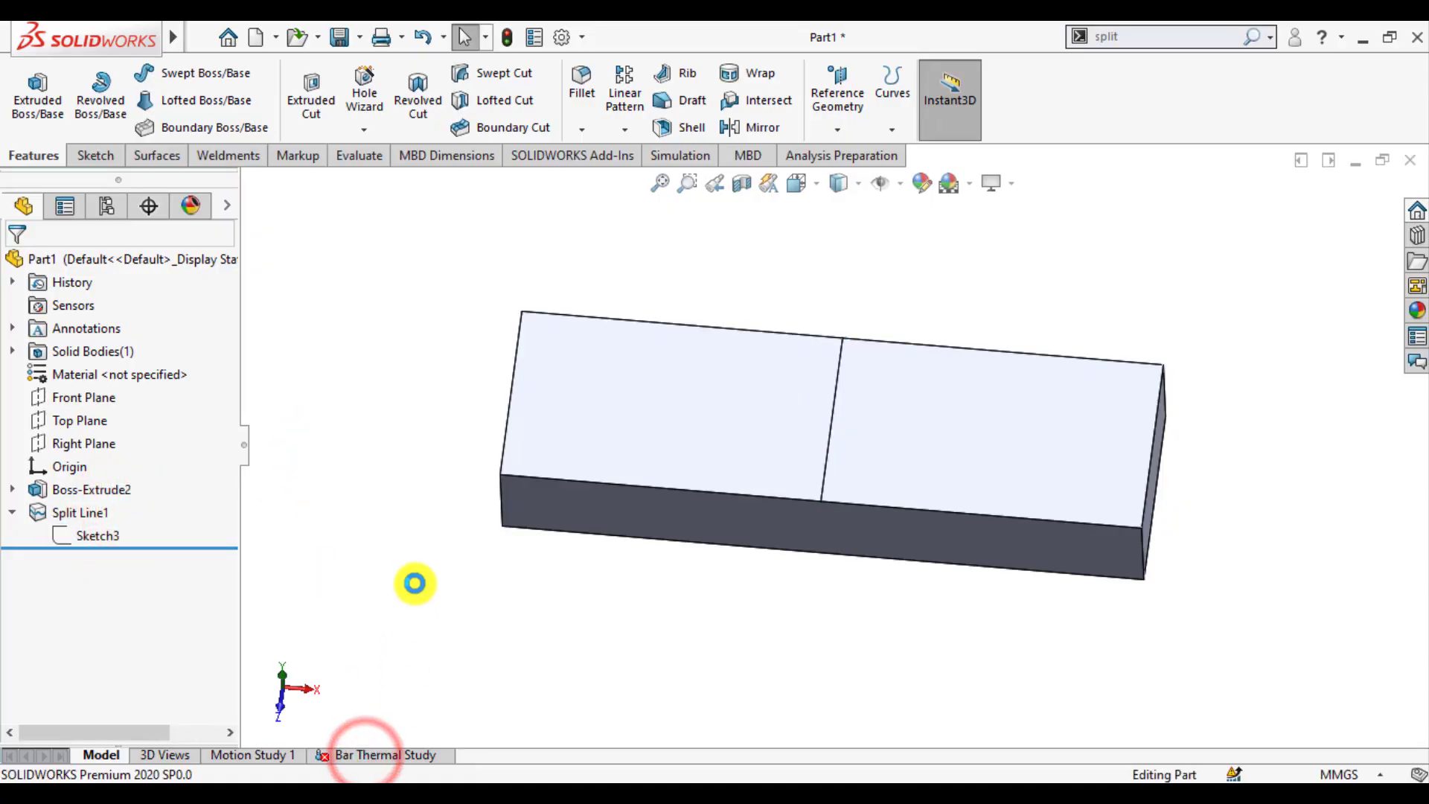
click(366, 590)
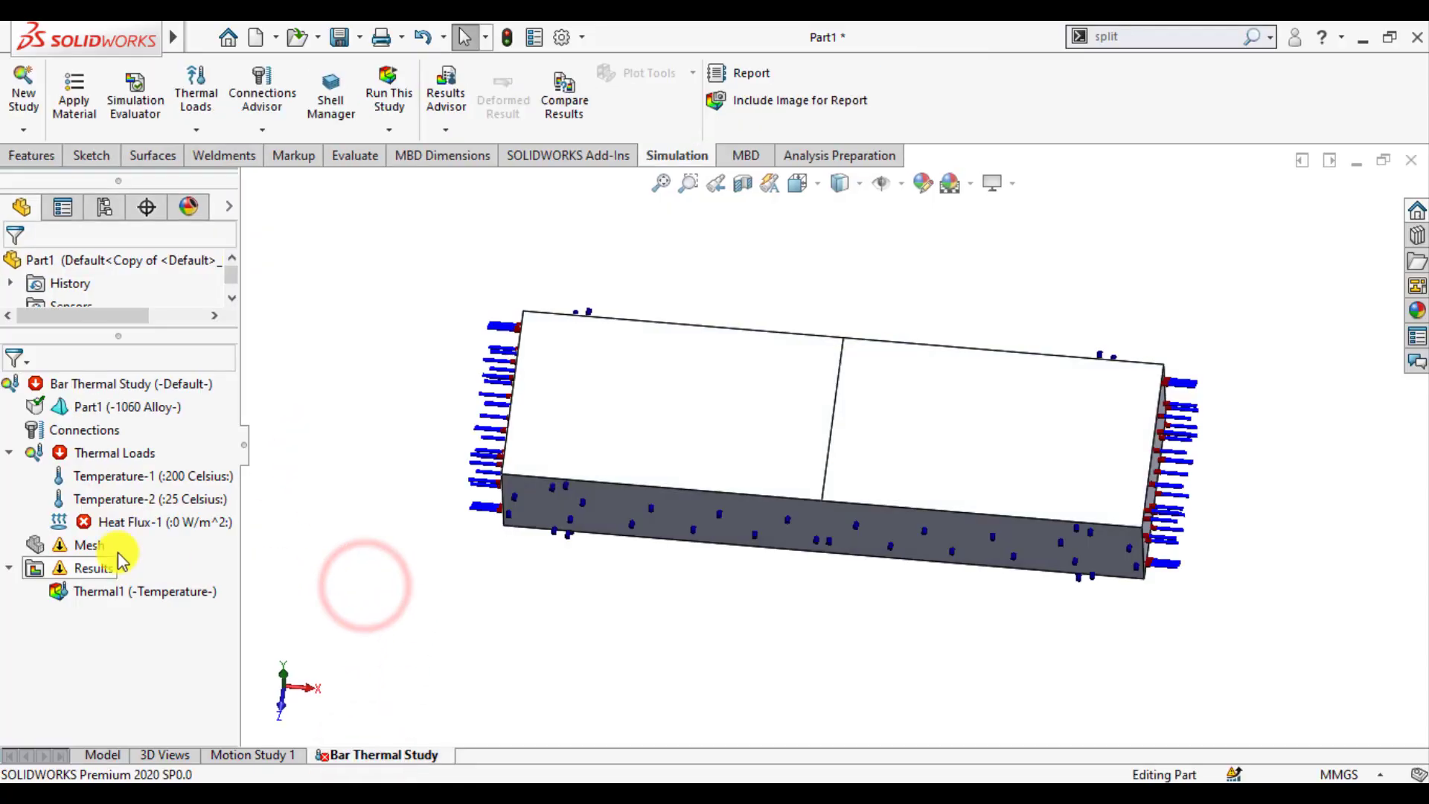
click(128, 525)
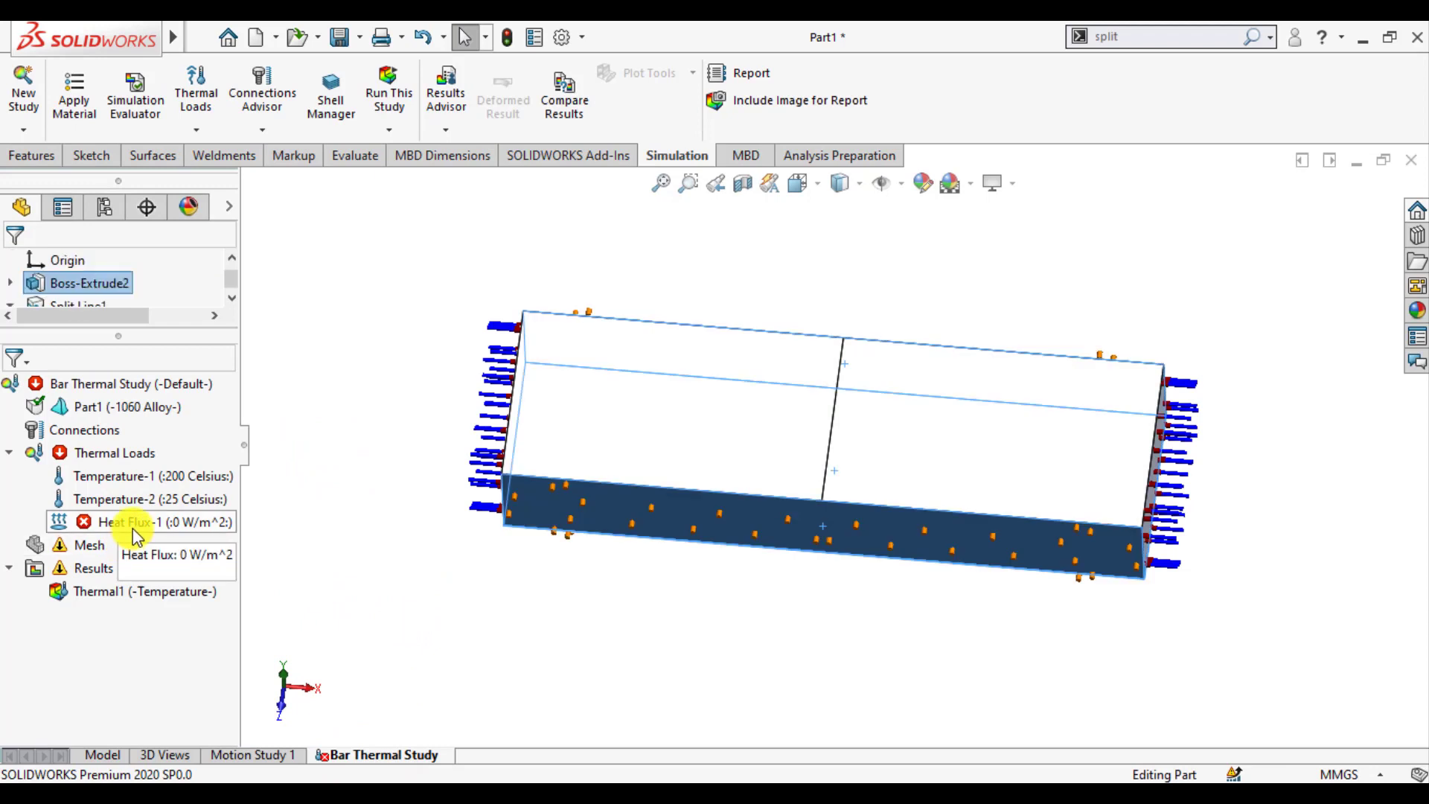
right_click(132, 529)
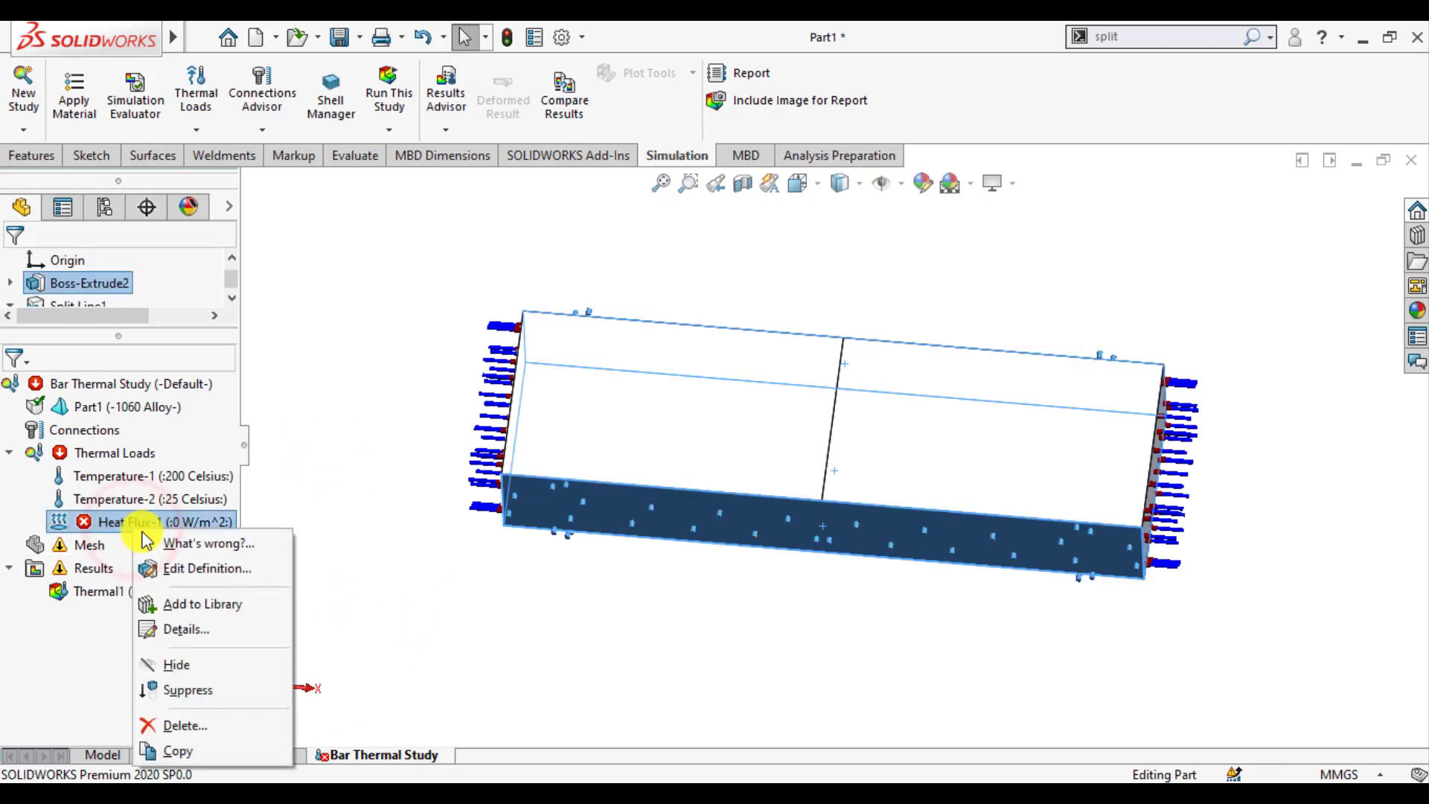
click(181, 569)
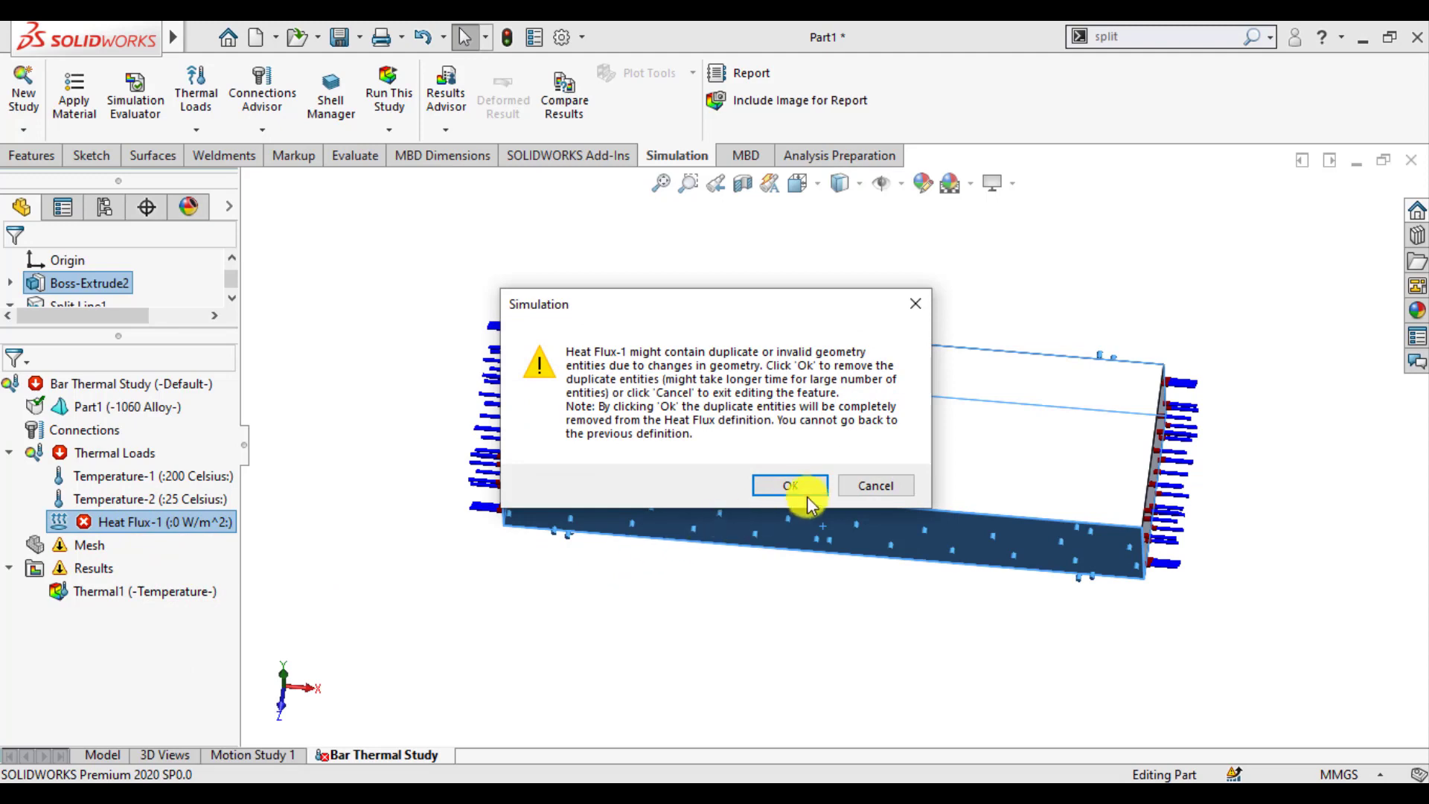
click(797, 485)
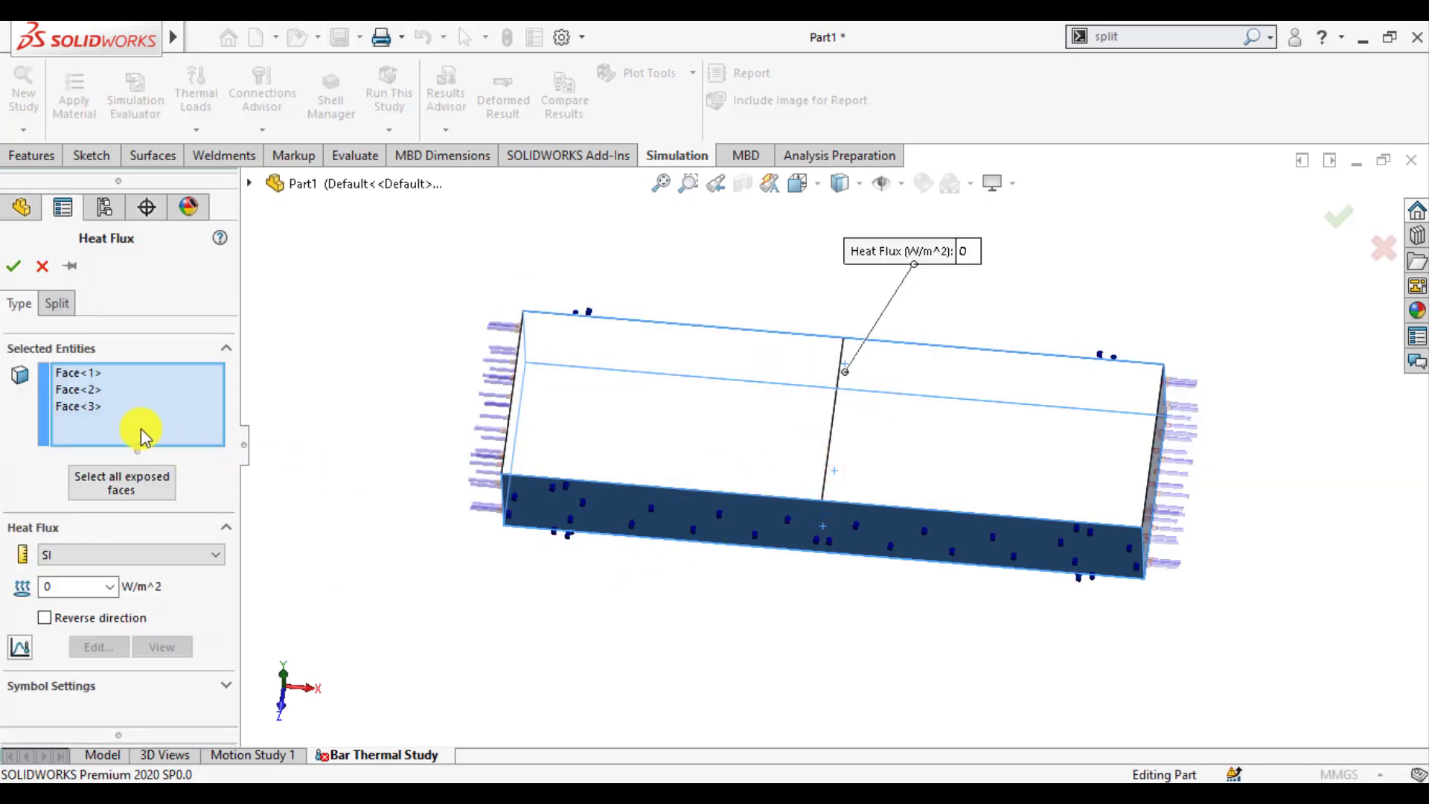
Step: Add both halves of the bar's split top face to the heat flux load and run the study again
click(606, 449)
click(936, 479)
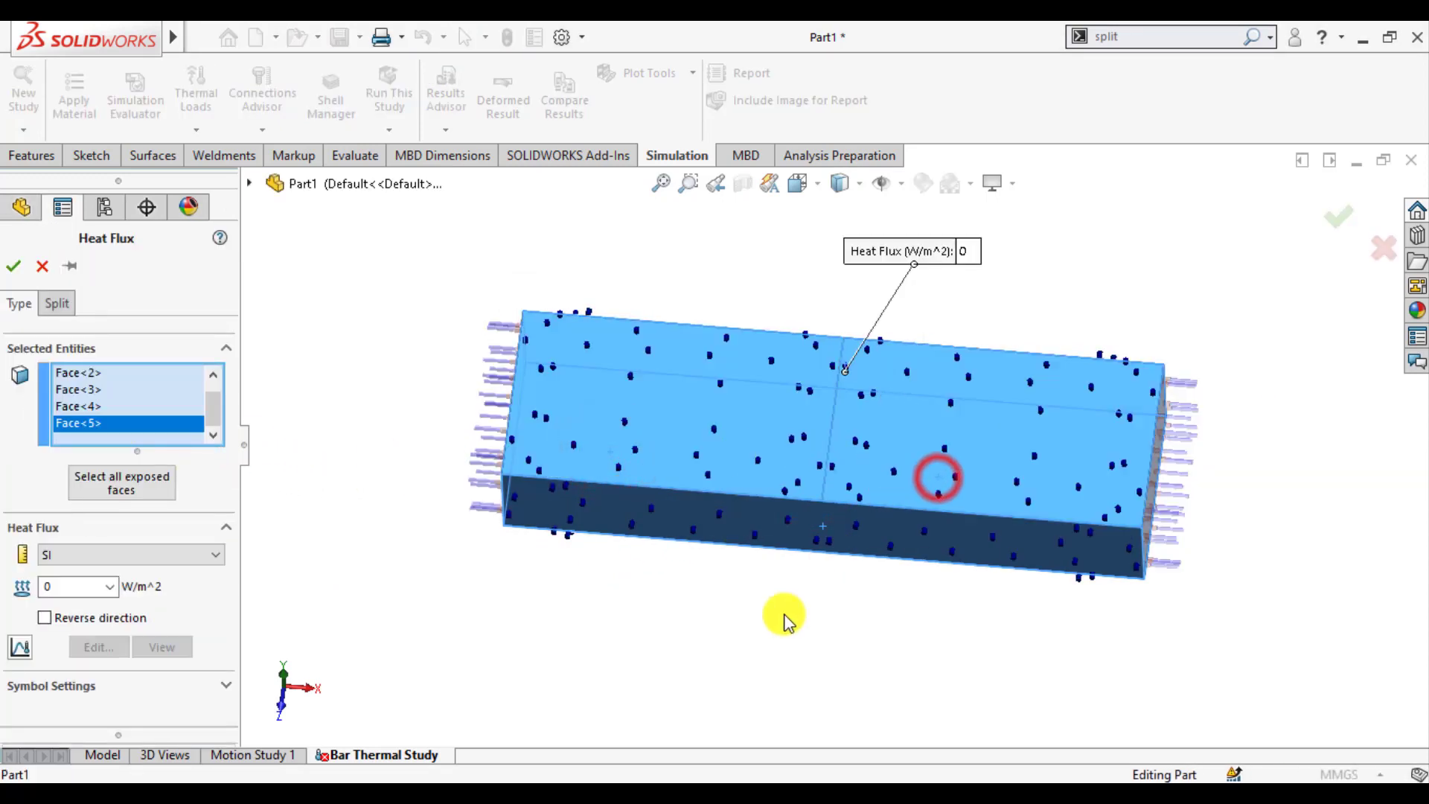
middle_drag(782, 615, 766, 309)
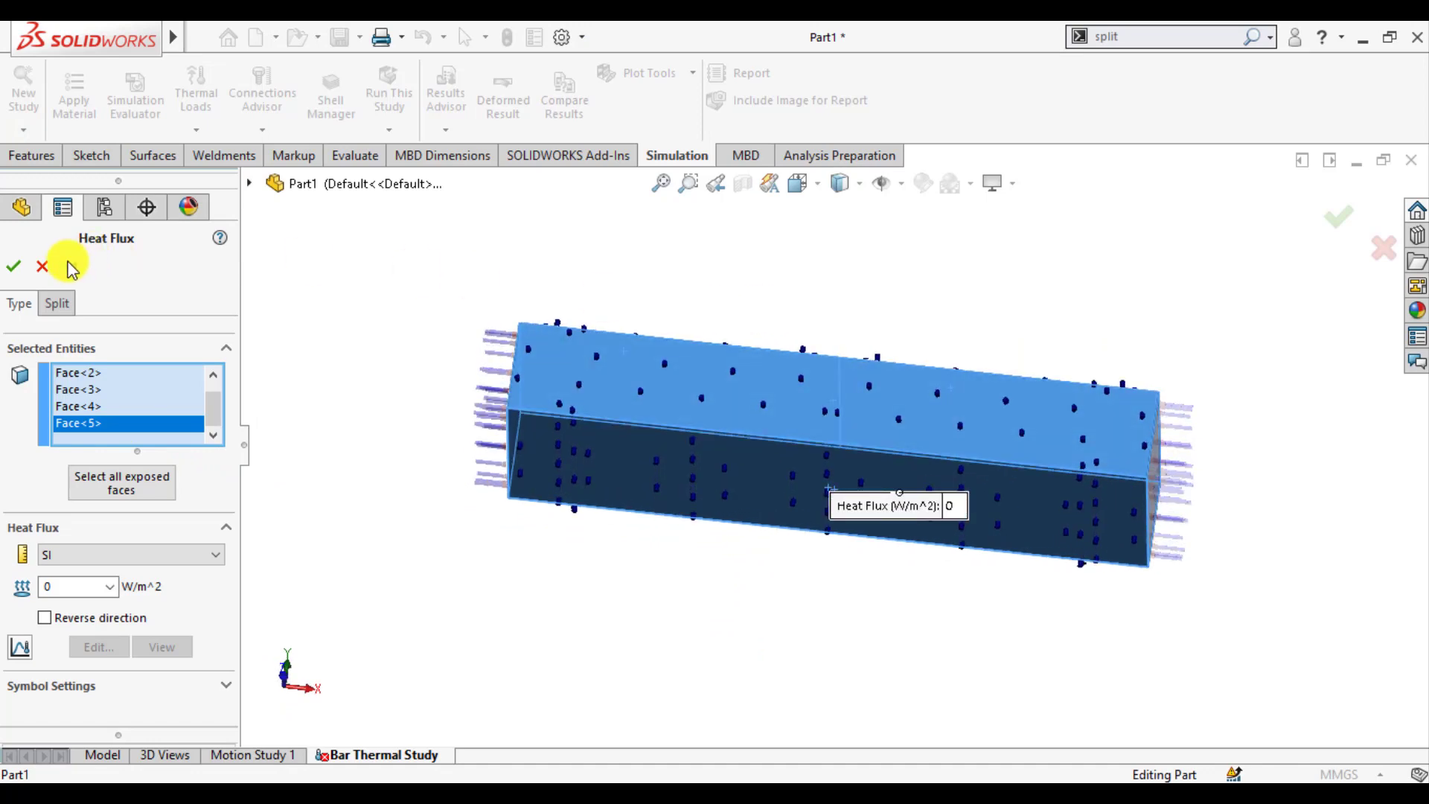
click(14, 268)
middle_drag(449, 565, 427, 301)
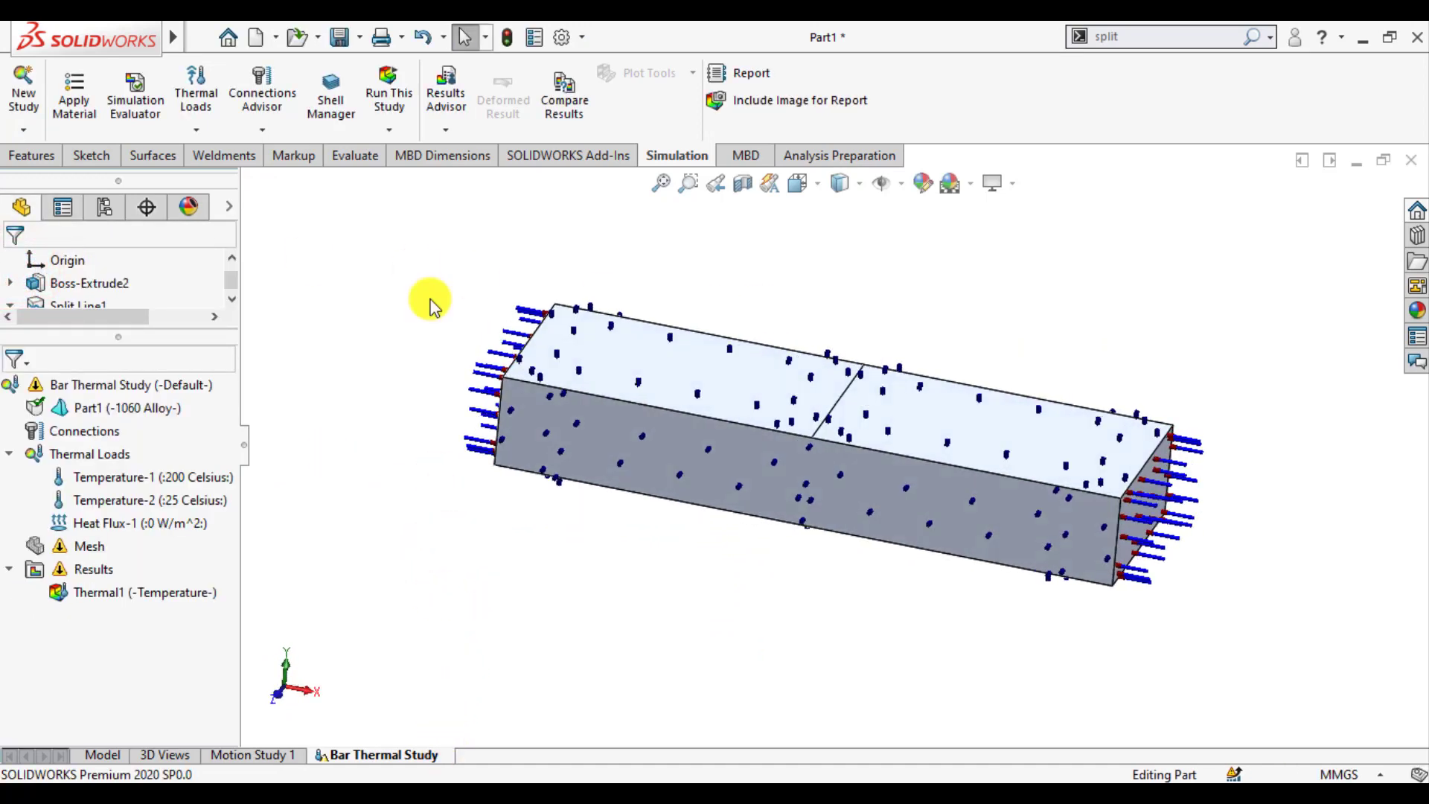
click(387, 91)
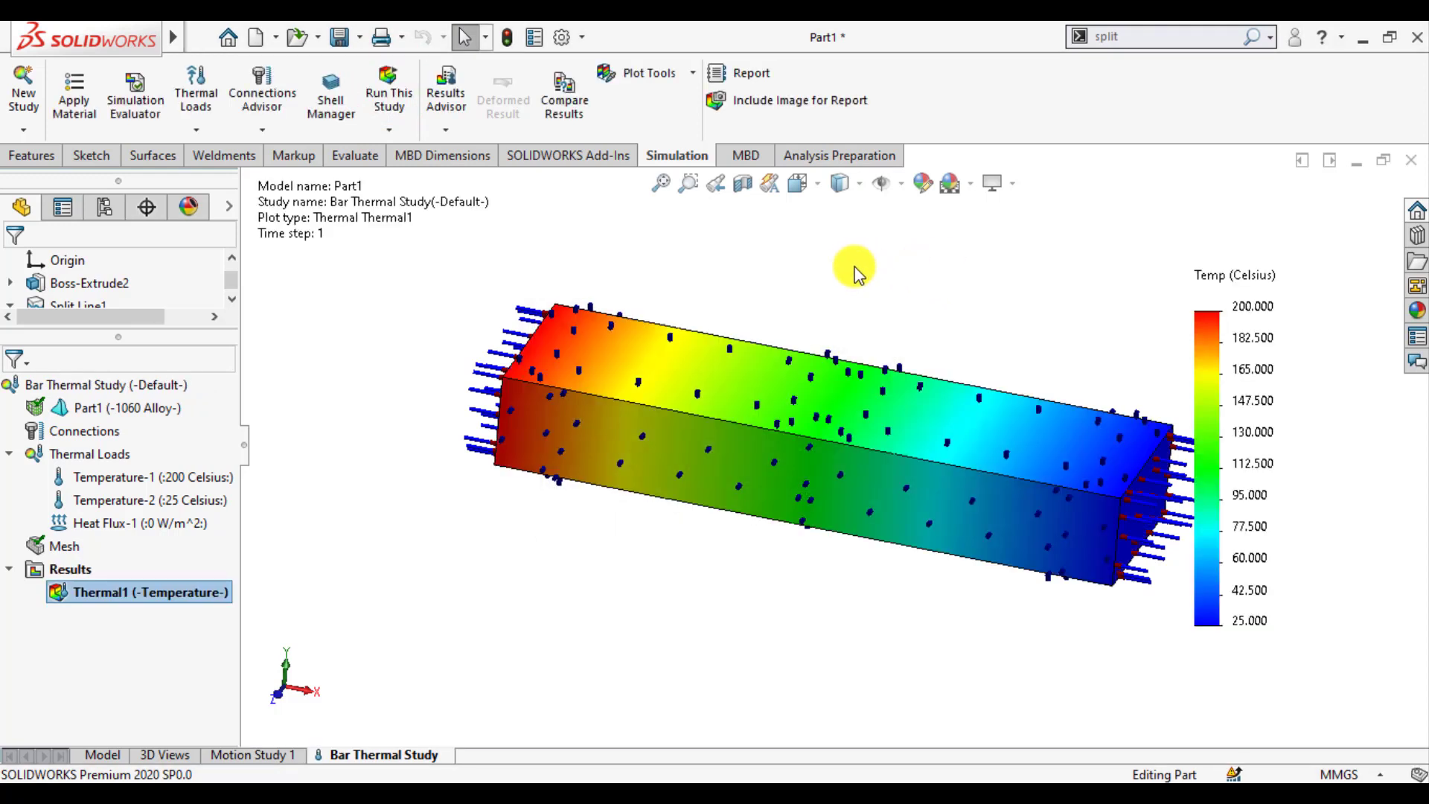
Step: Probe the temperature on the mid-length split line edge using On selected entities, and plot the probed values
click(693, 72)
click(655, 177)
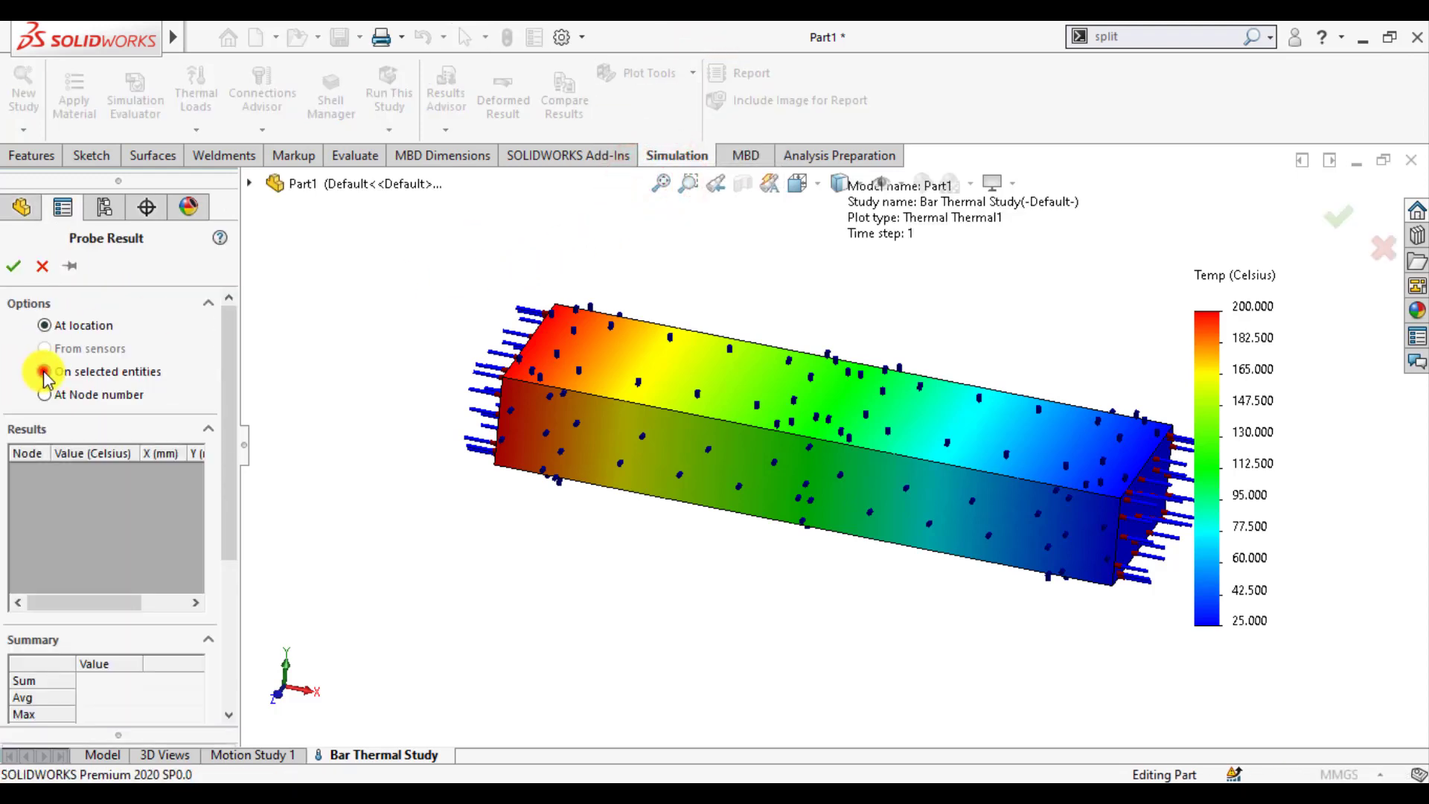
click(45, 372)
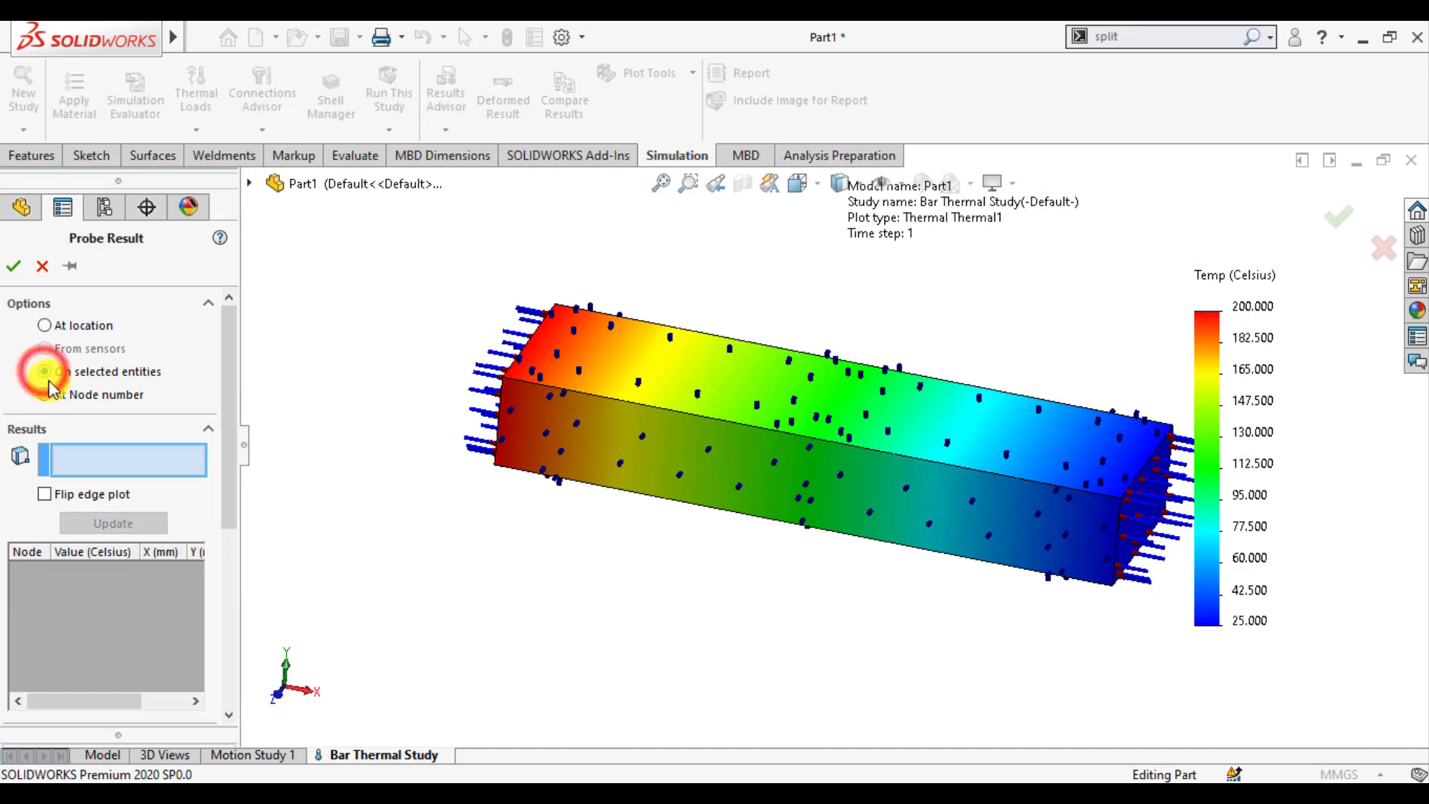
click(836, 408)
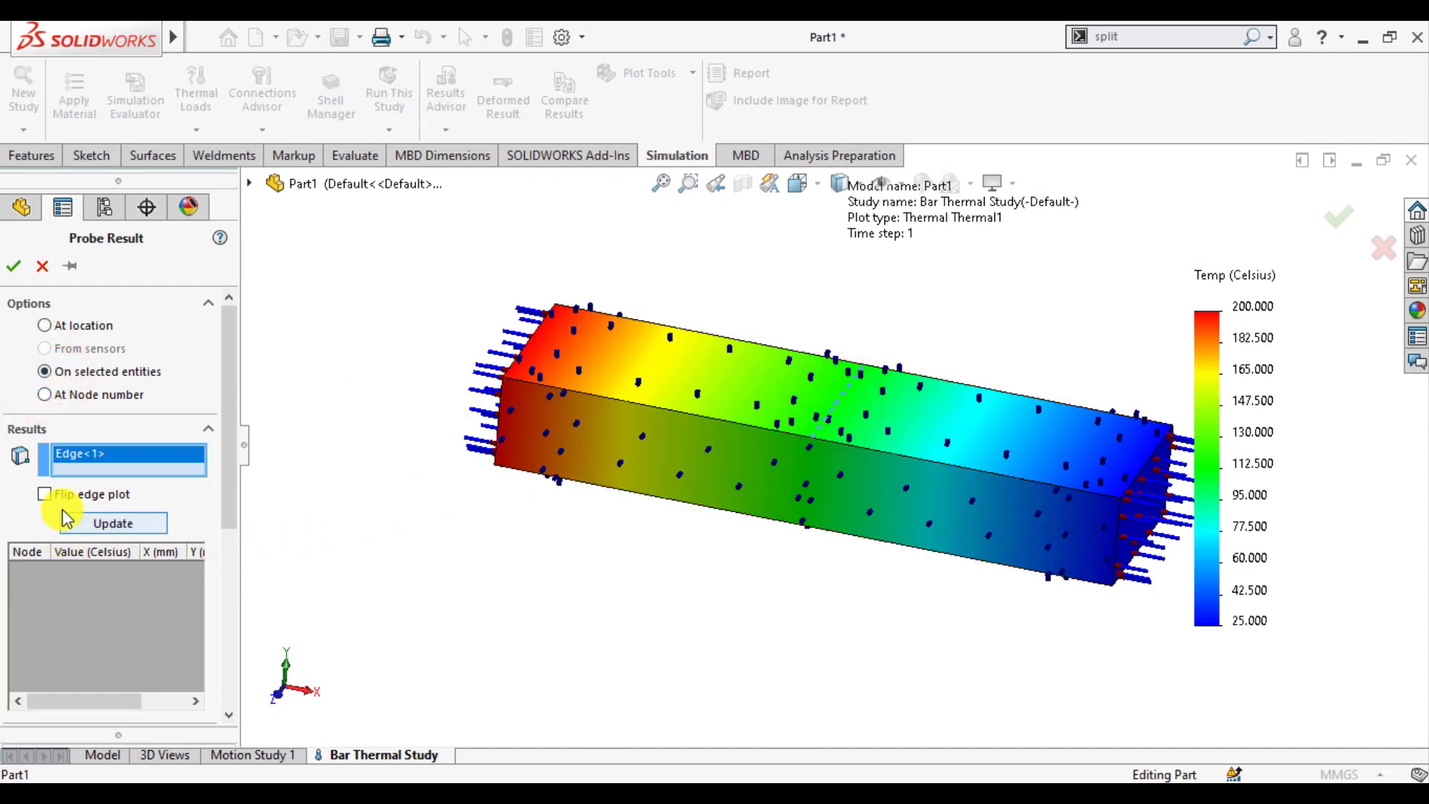
click(83, 524)
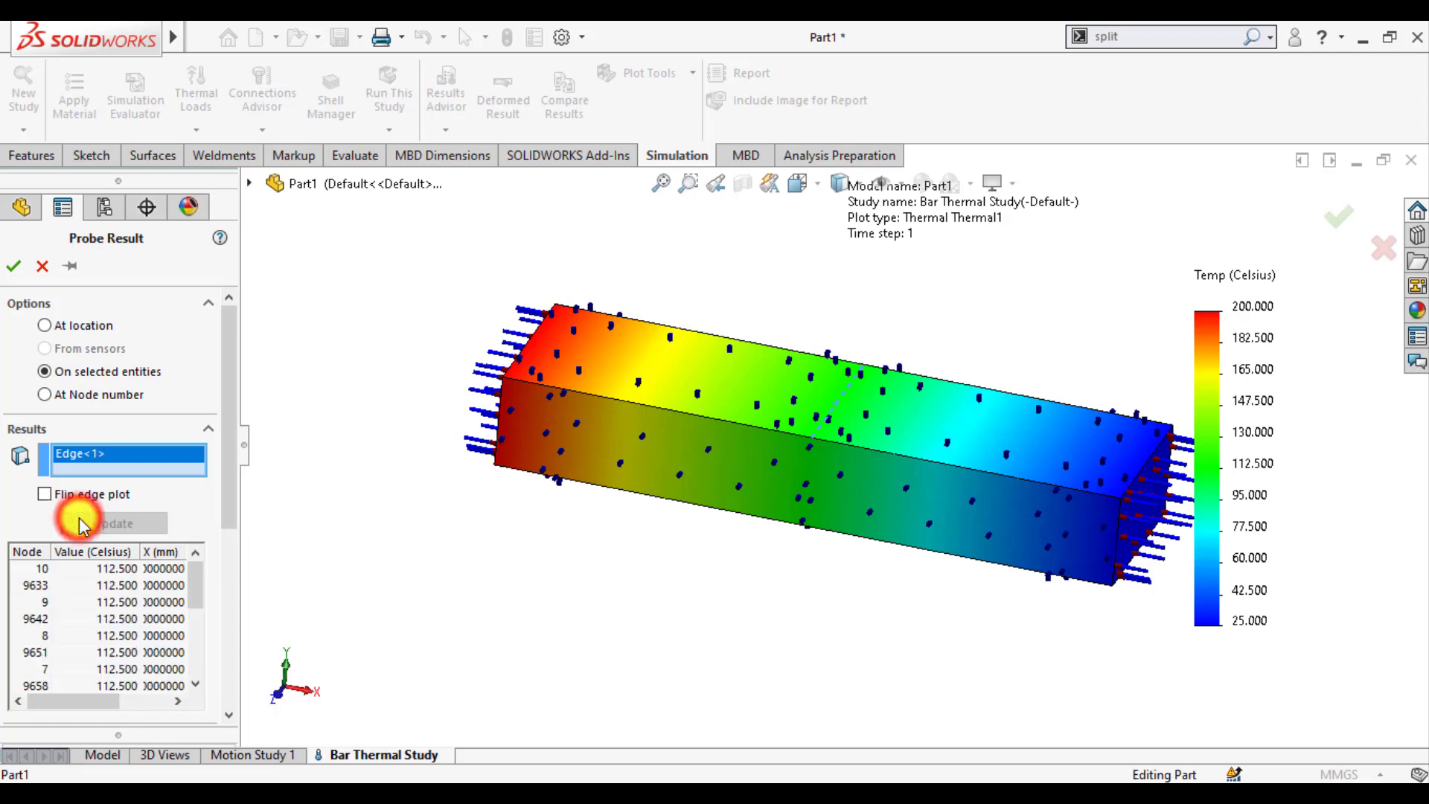
drag(229, 495, 236, 628)
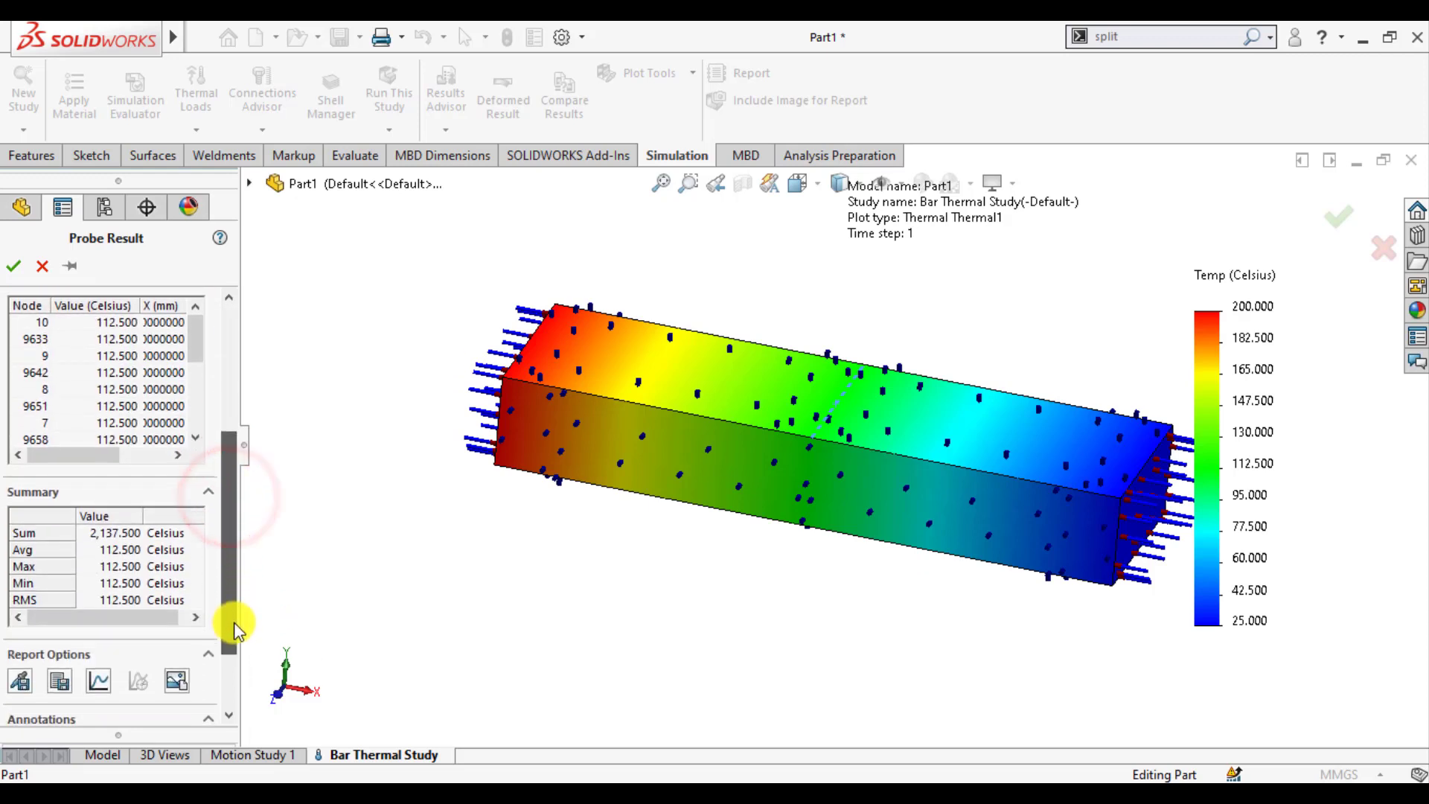
click(98, 680)
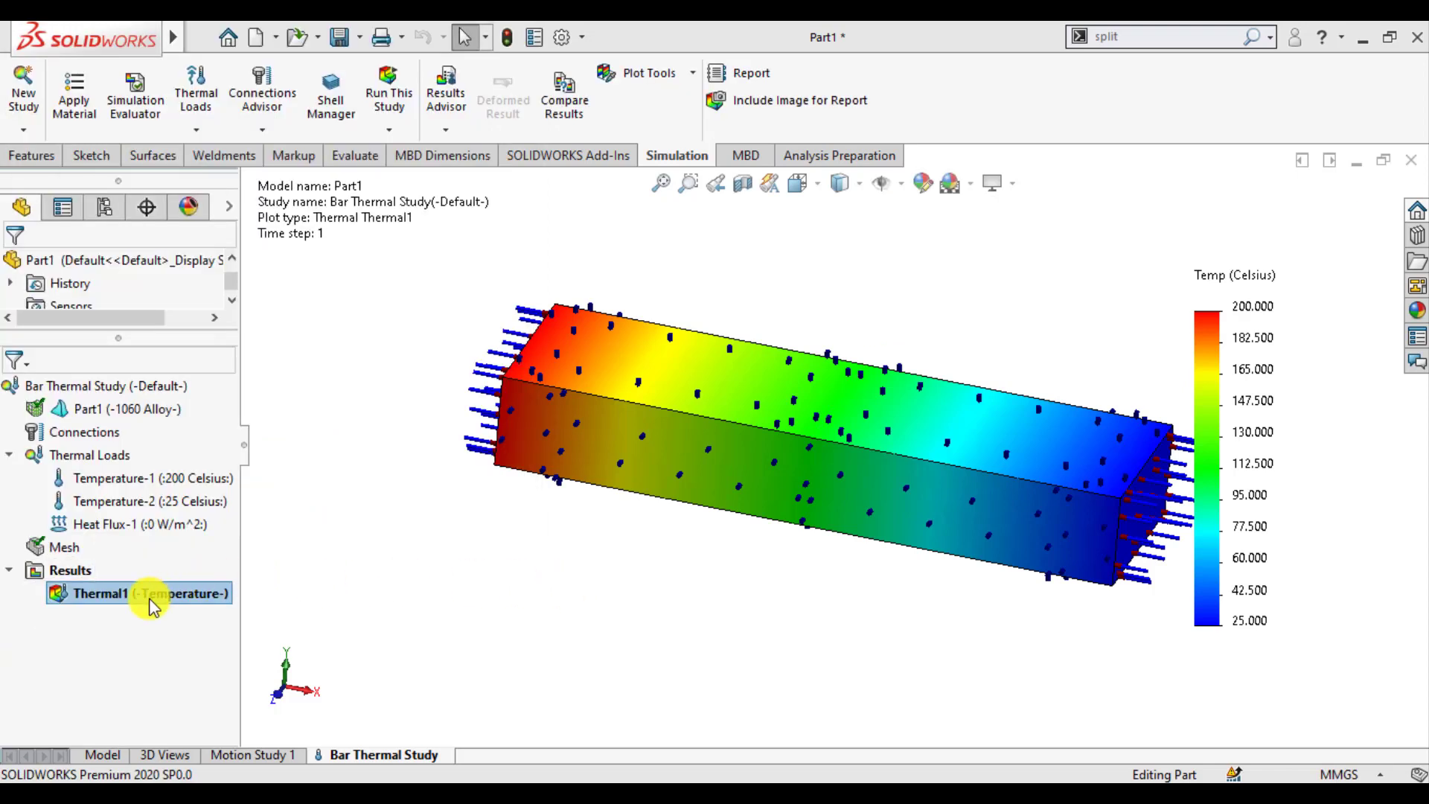
Step: Try to animate the Thermal1 temperature plot
right_click(151, 605)
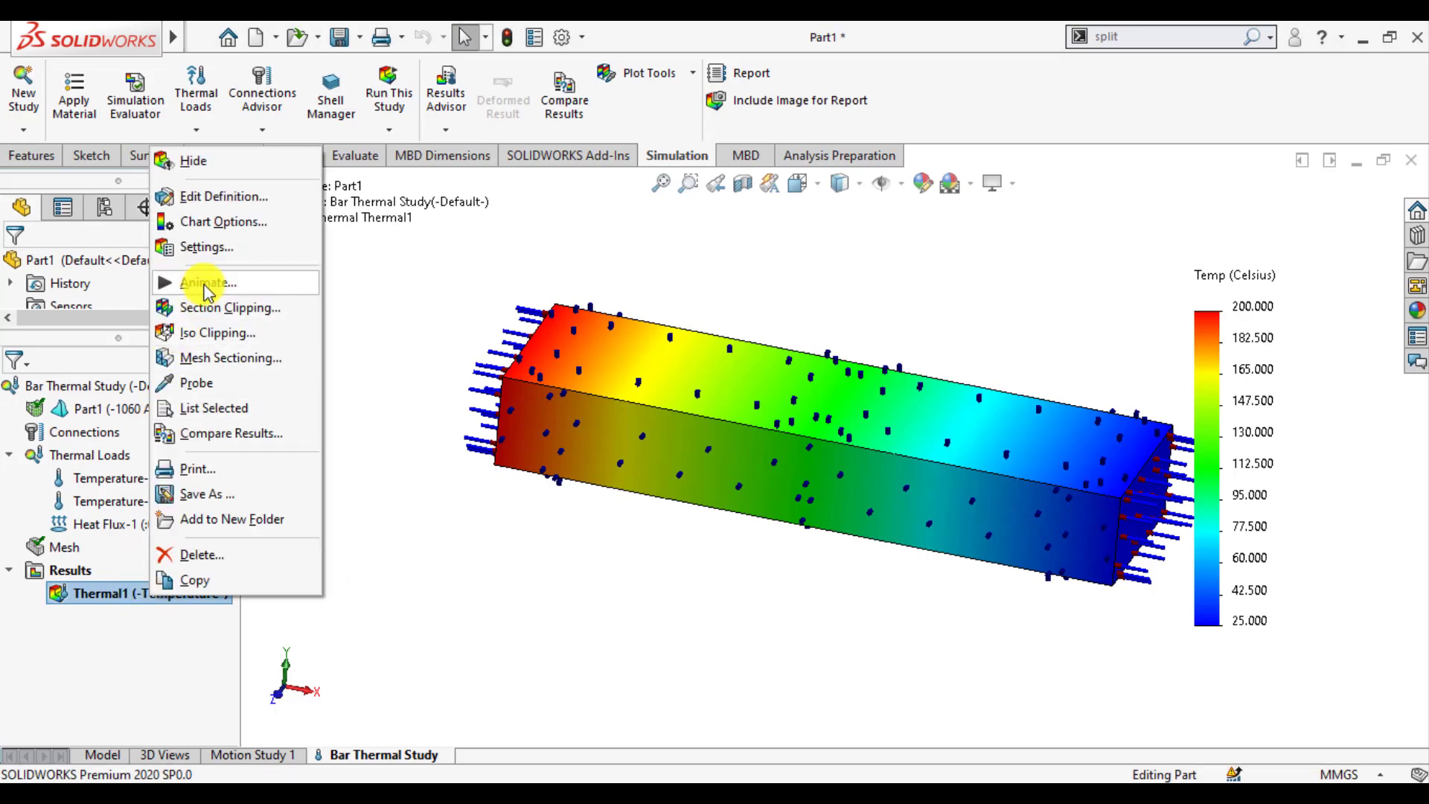
click(206, 285)
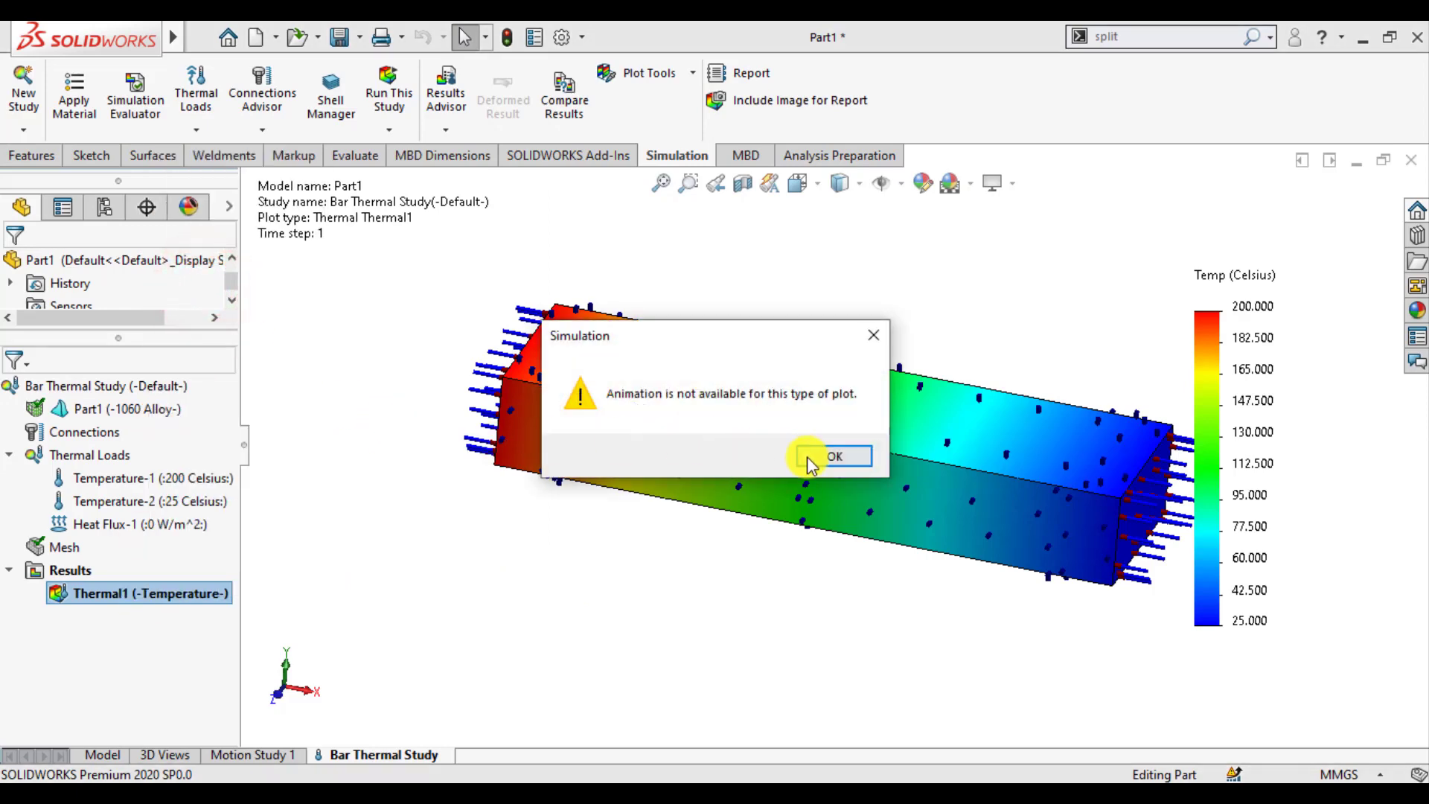
click(593, 563)
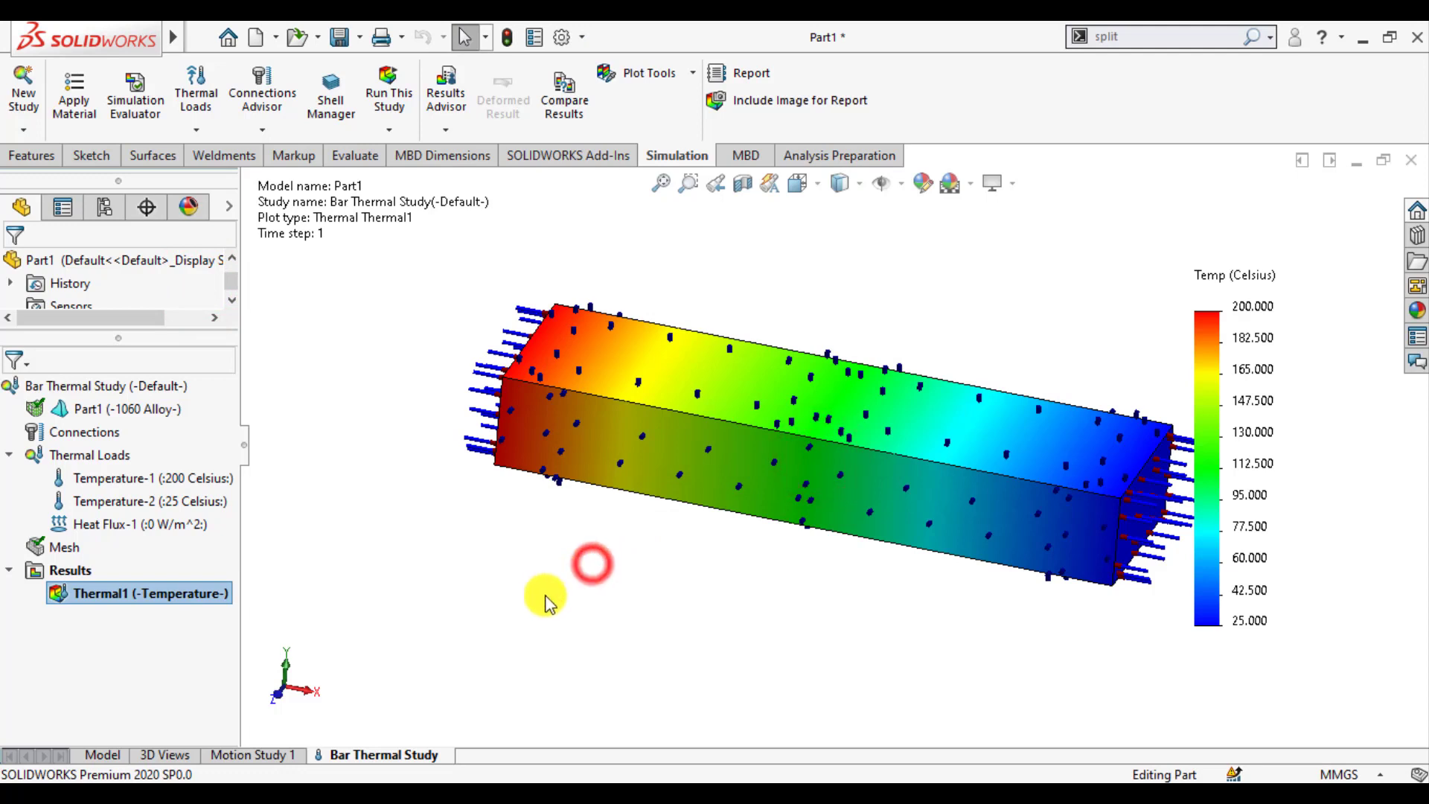
scroll(907, 424, up, 3)
scroll(965, 413, down, 2)
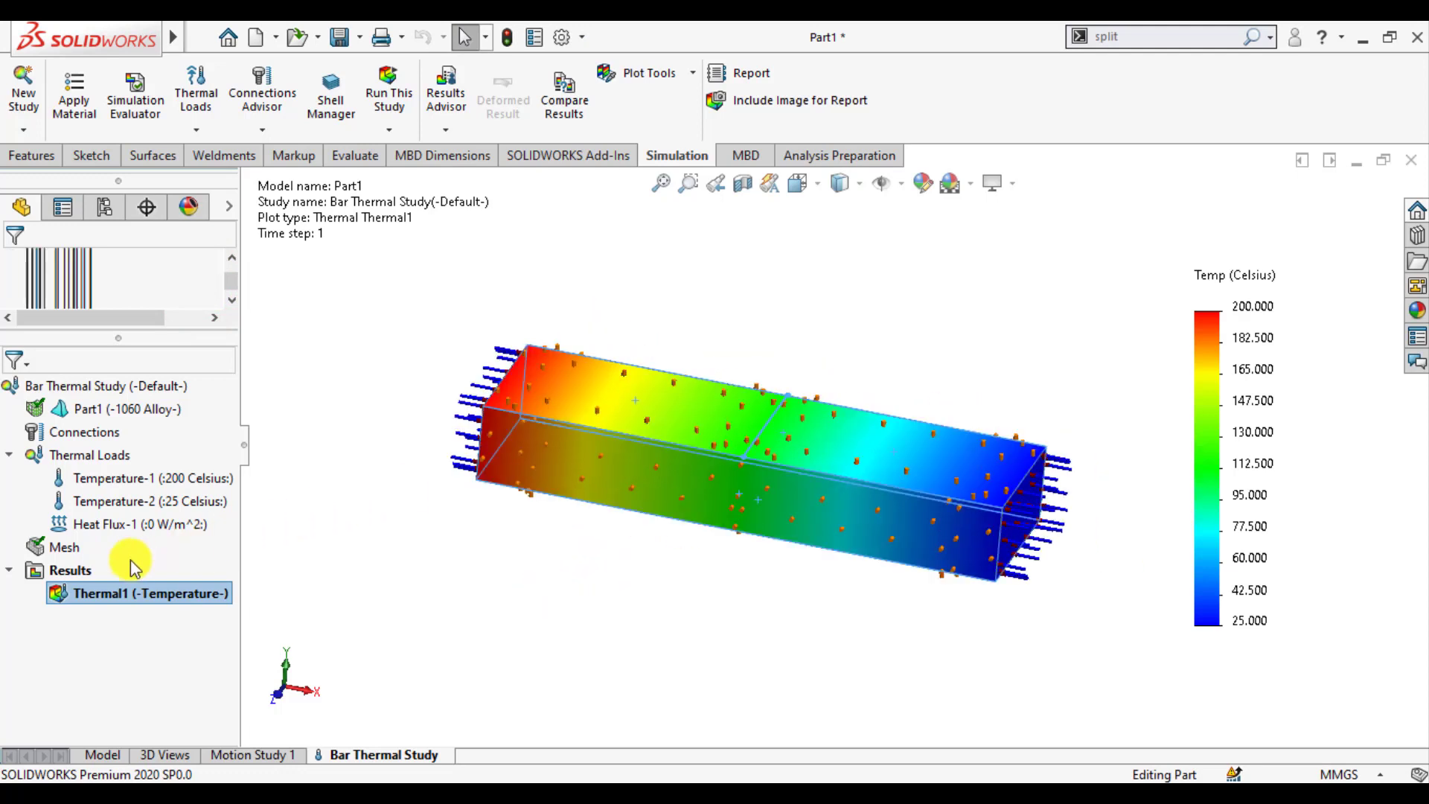
click(377, 588)
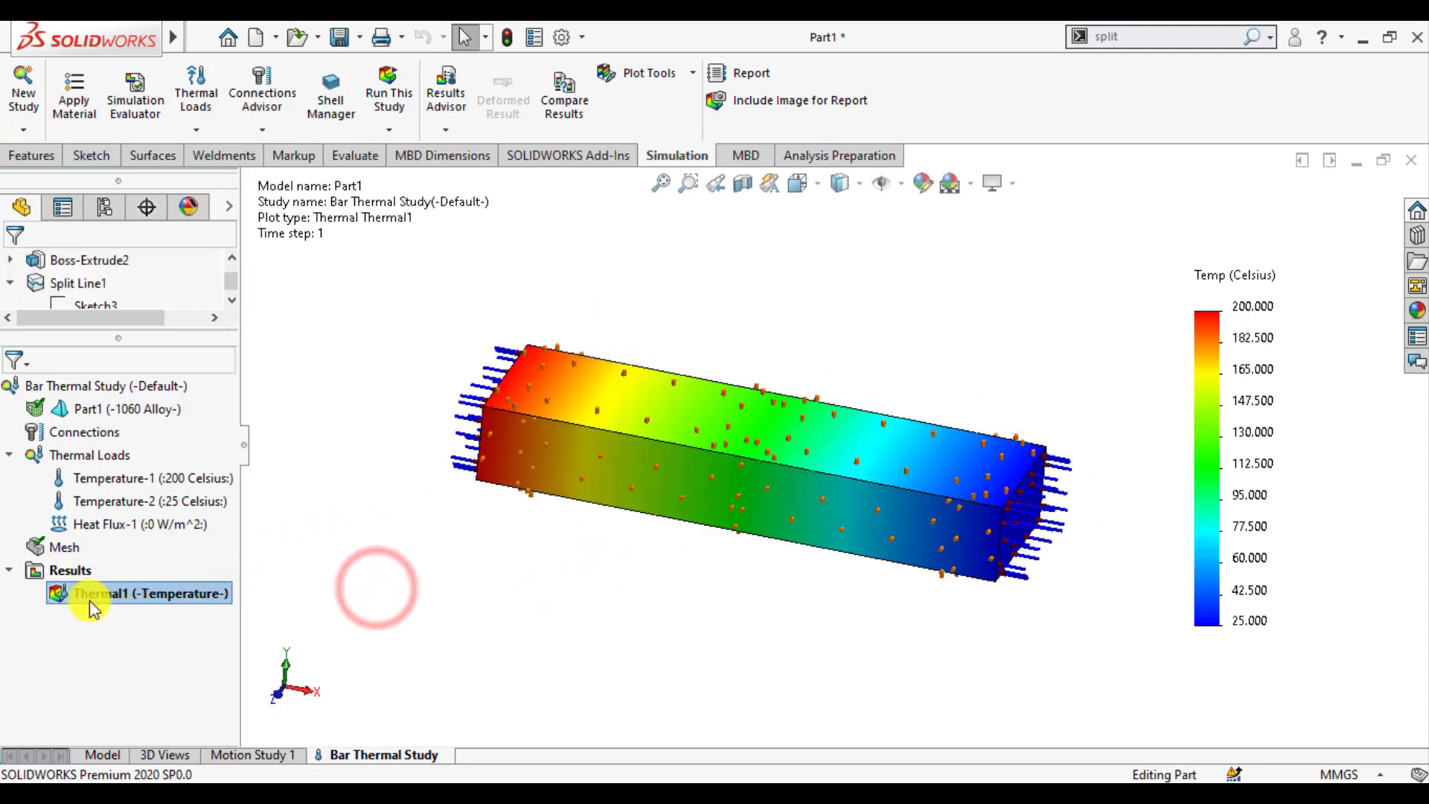
Step: Define a new thermal plot in the results showing HFLUXX: X Heat Flux
right_click(70, 568)
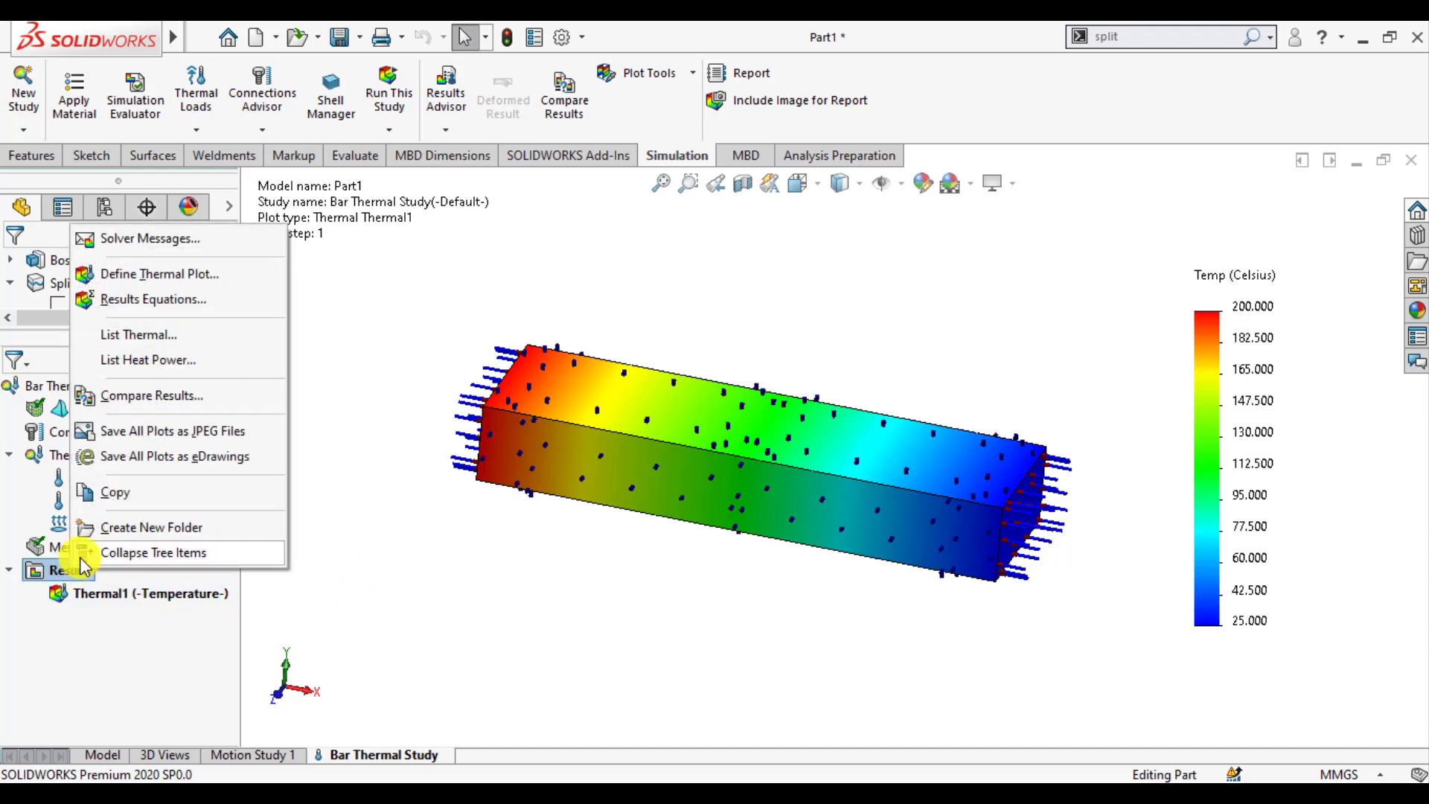
click(134, 277)
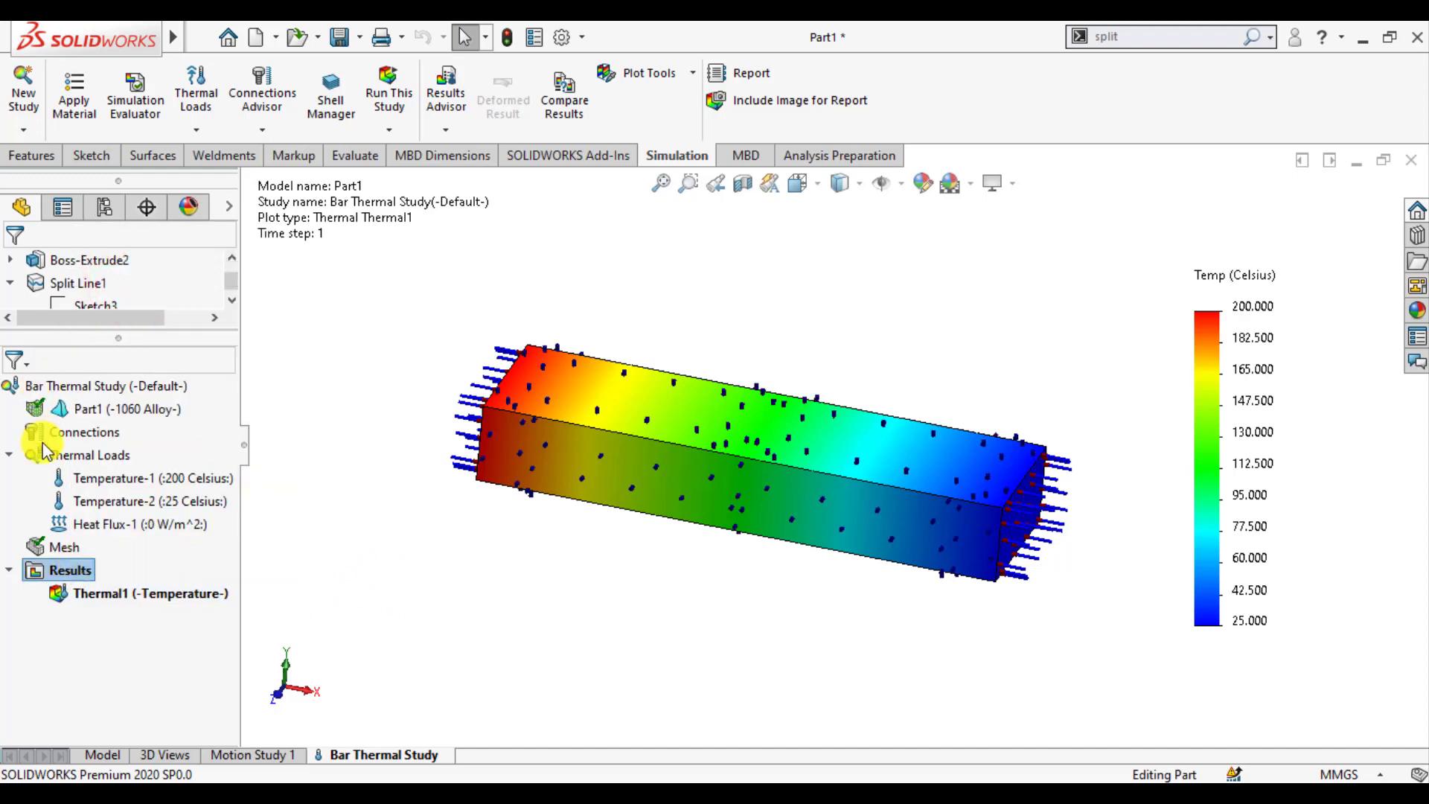
click(148, 376)
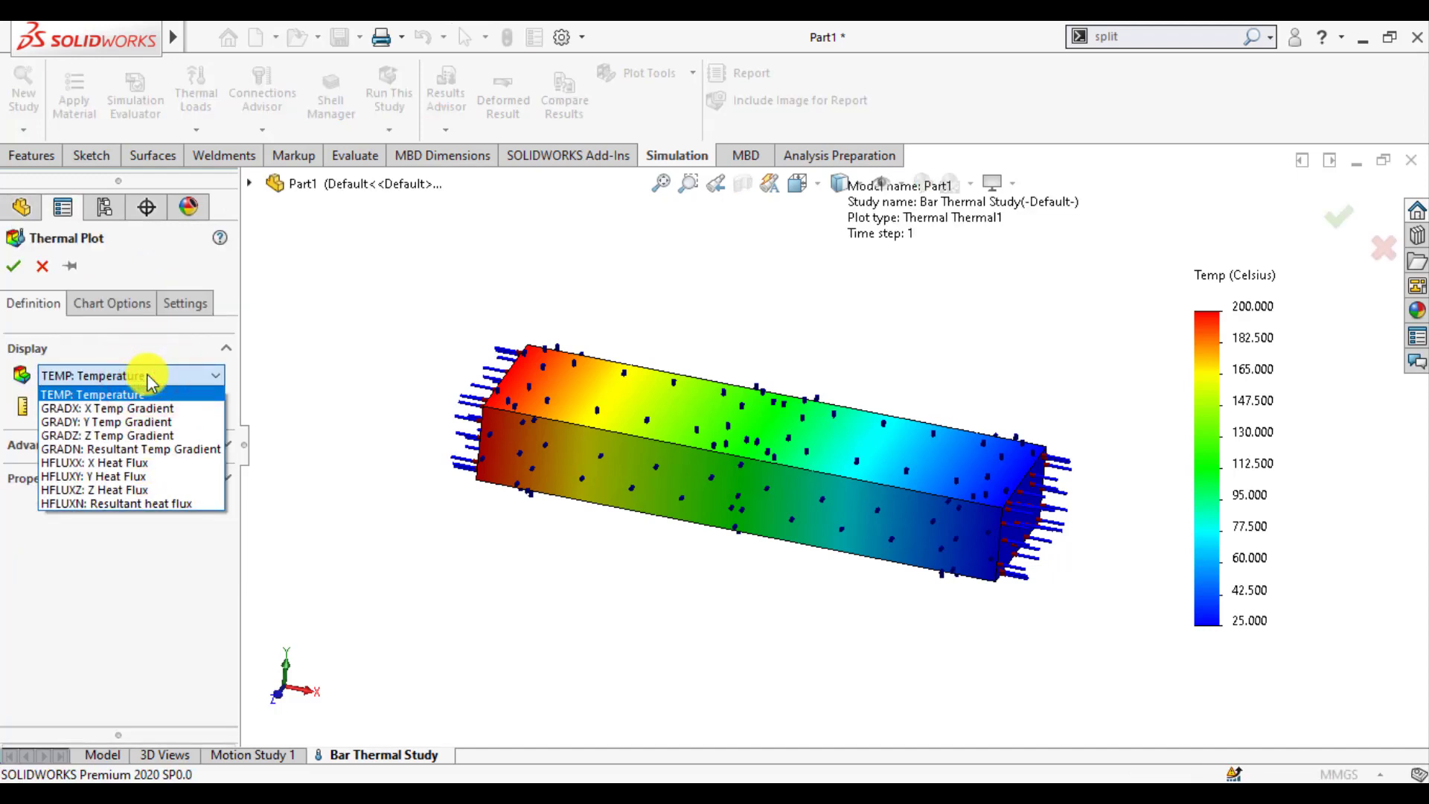
click(121, 462)
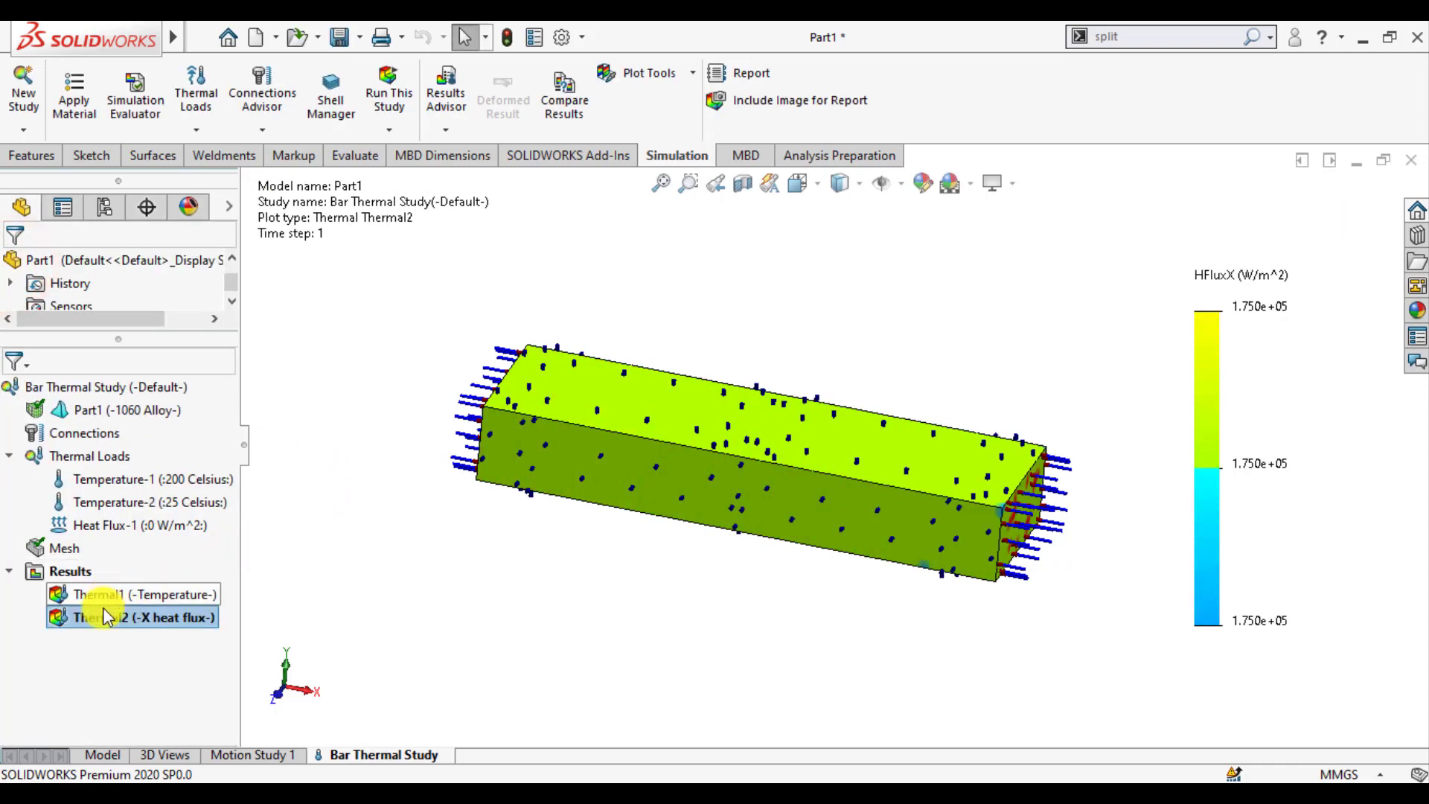
Step: Try to animate the X heat flux plot, and dismiss the unsaved document notification
right_click(104, 629)
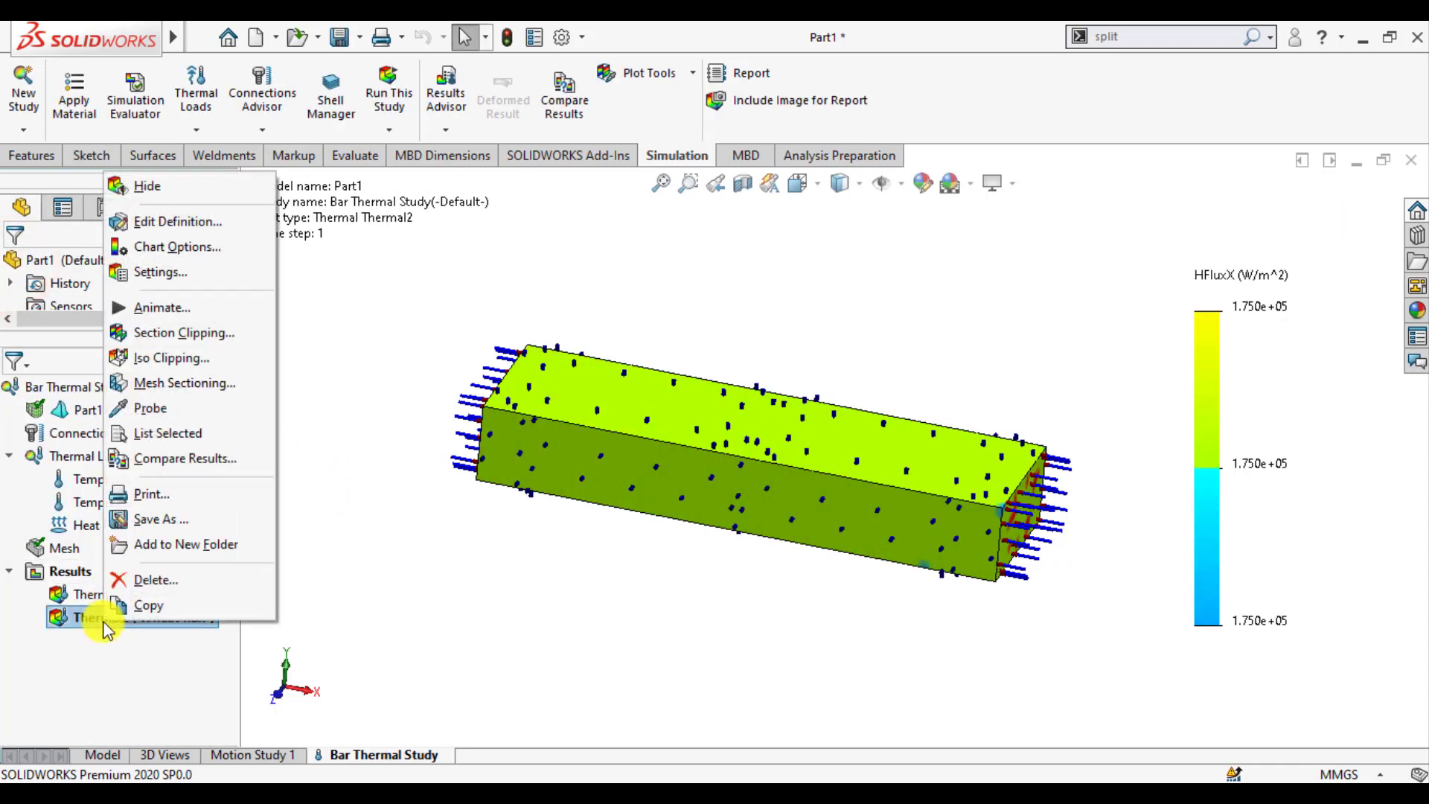
click(152, 307)
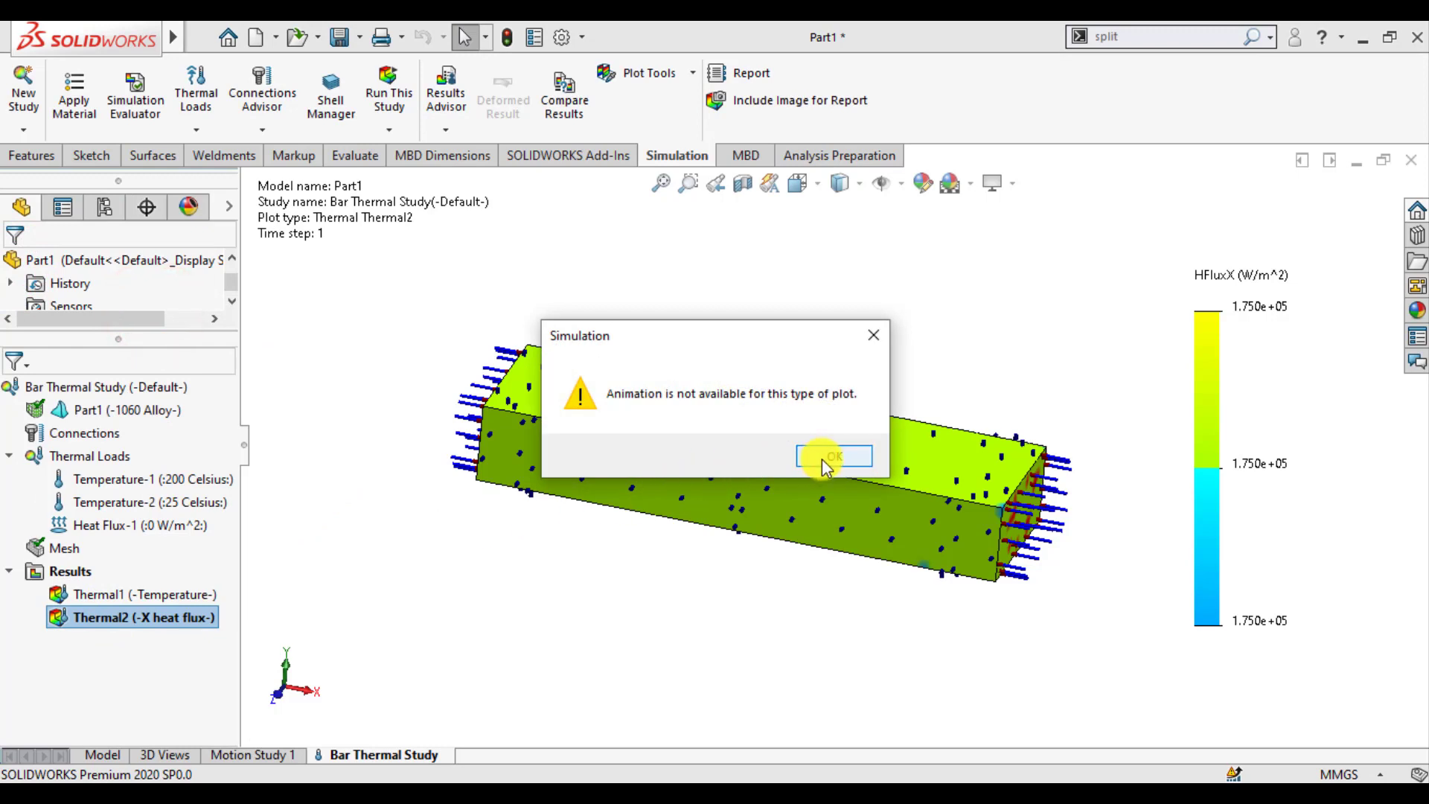
click(823, 458)
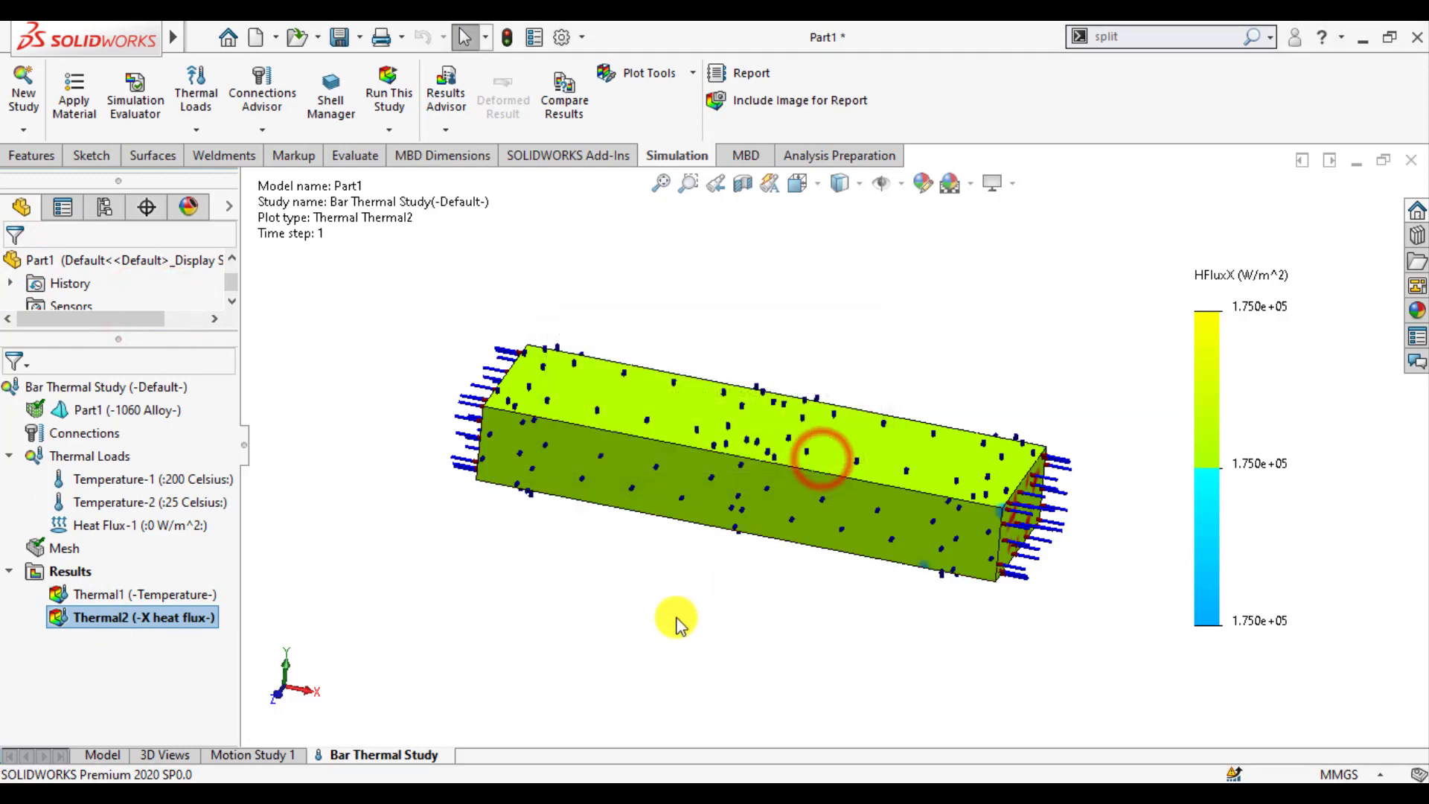
middle_drag(596, 569, 583, 617)
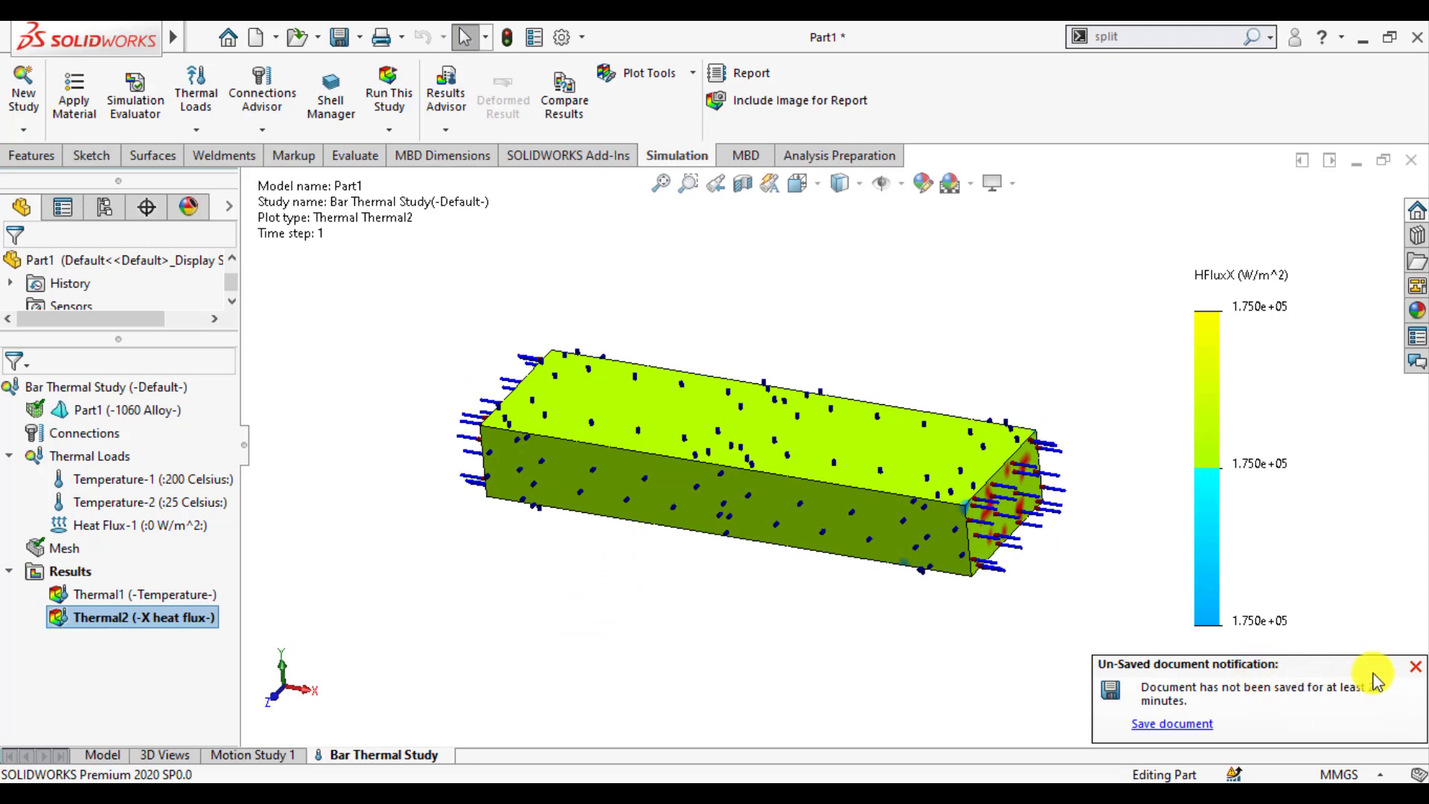
click(1414, 665)
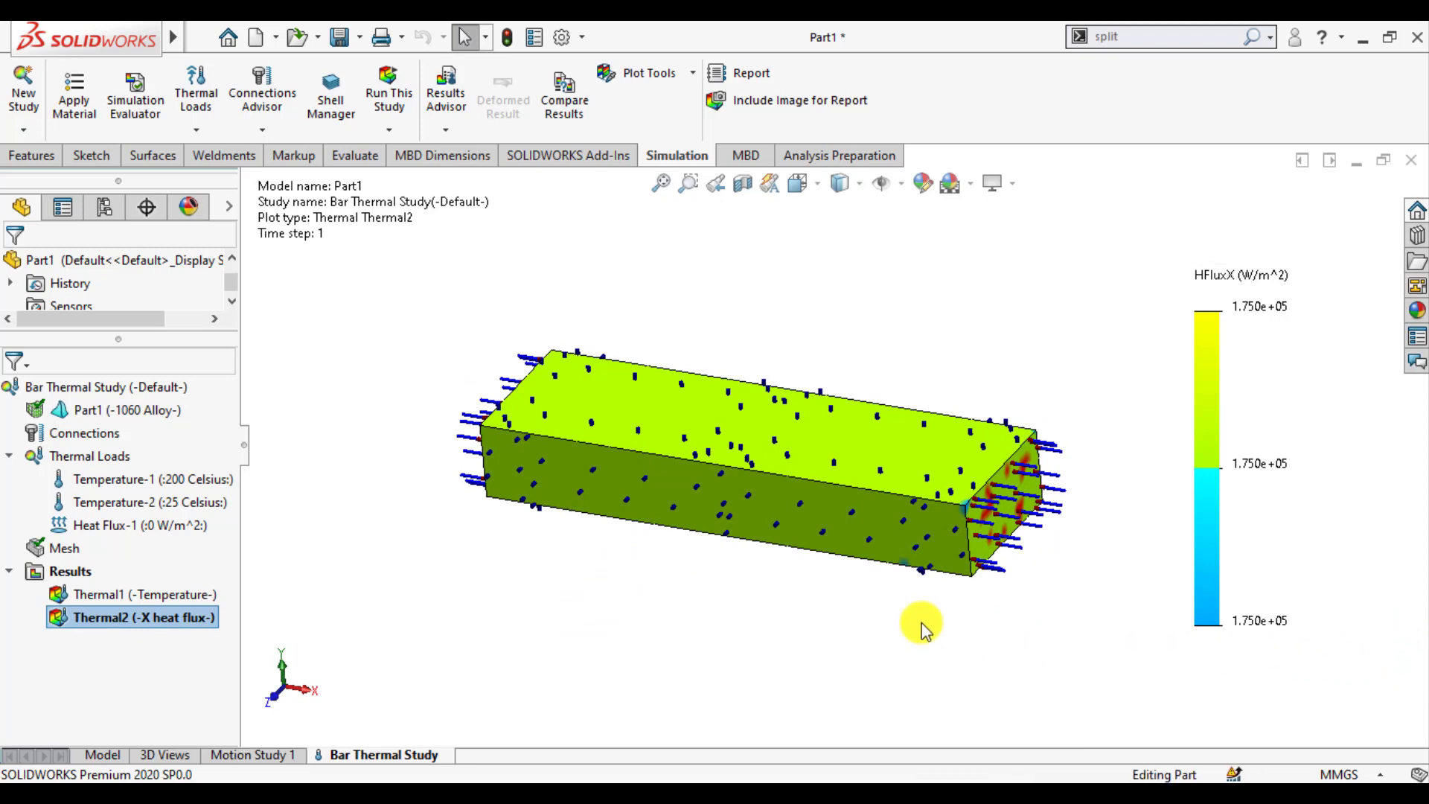